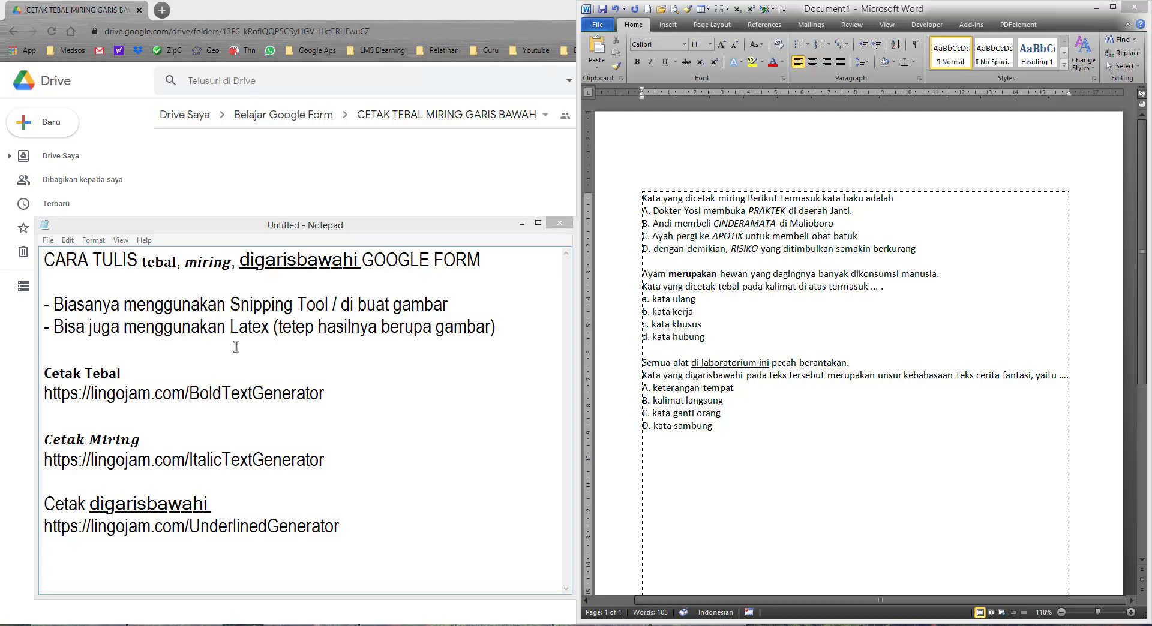
In the Notepad notes, highlight the Snipping Tool and Latex methods, which still yield images
left_click(236, 347)
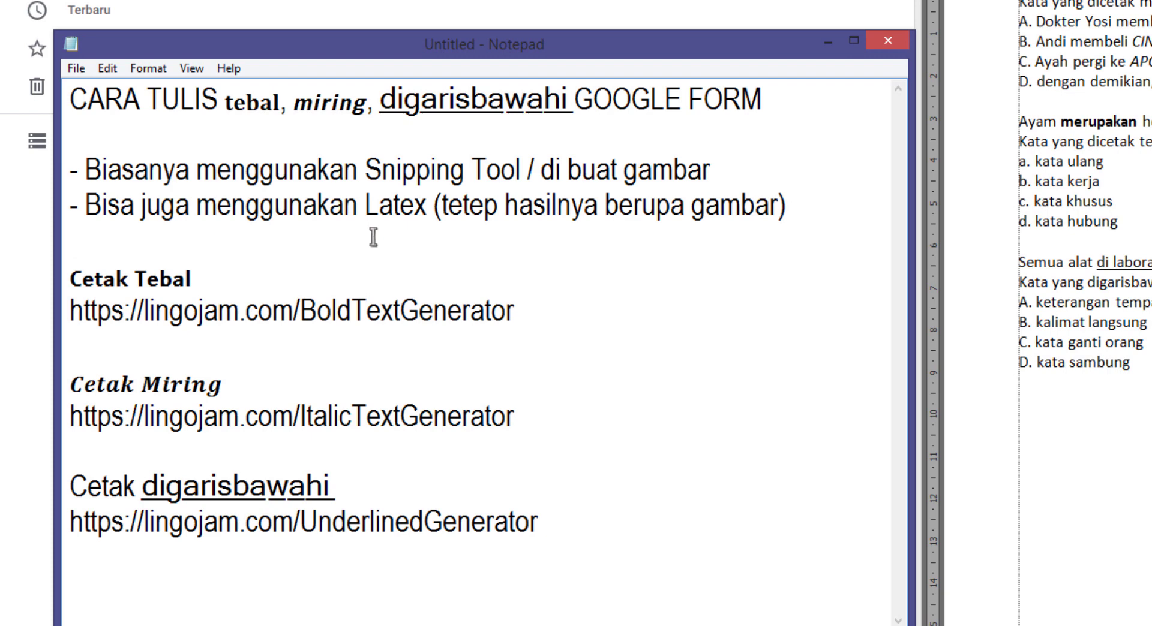
left_click(472, 141)
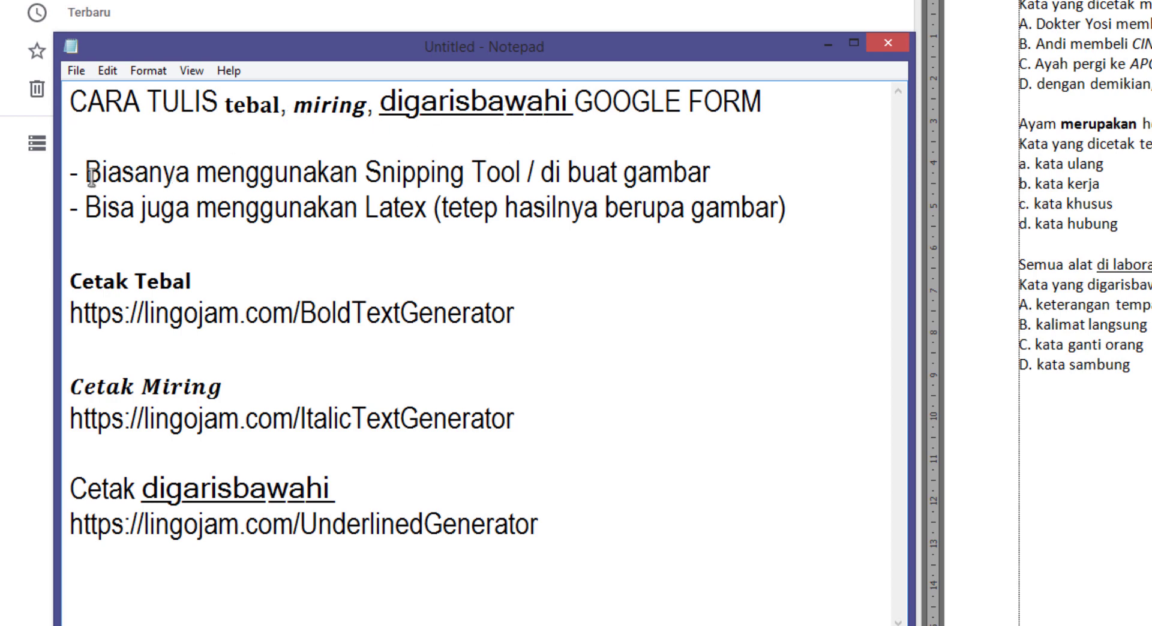
left_click_drag(87, 173, 521, 175)
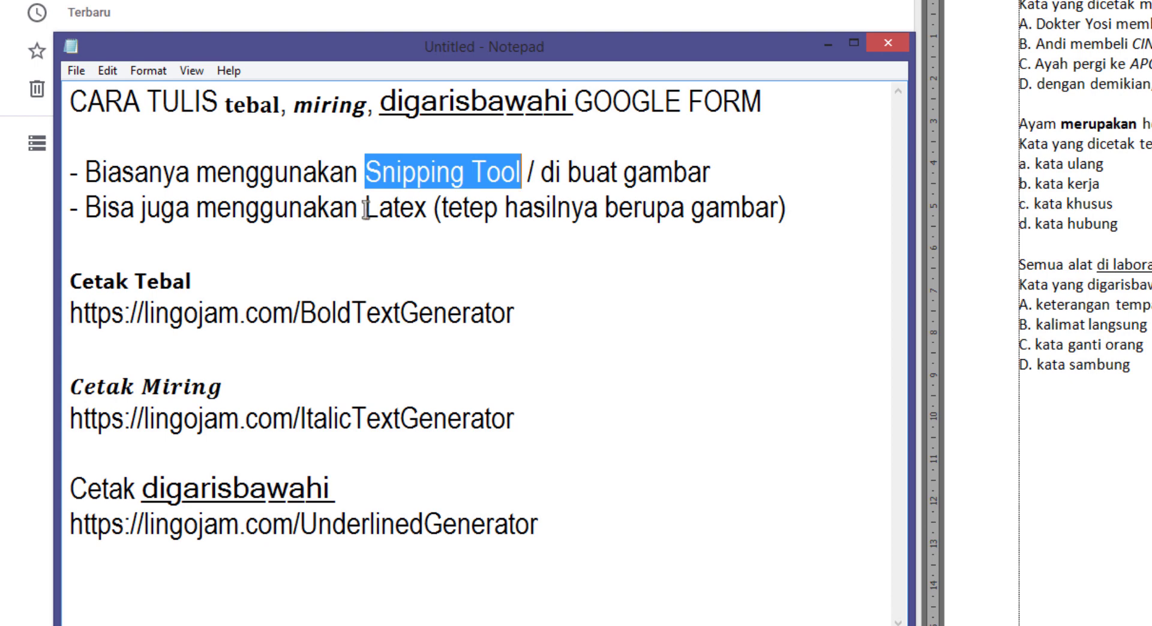
left_click_drag(365, 211, 430, 214)
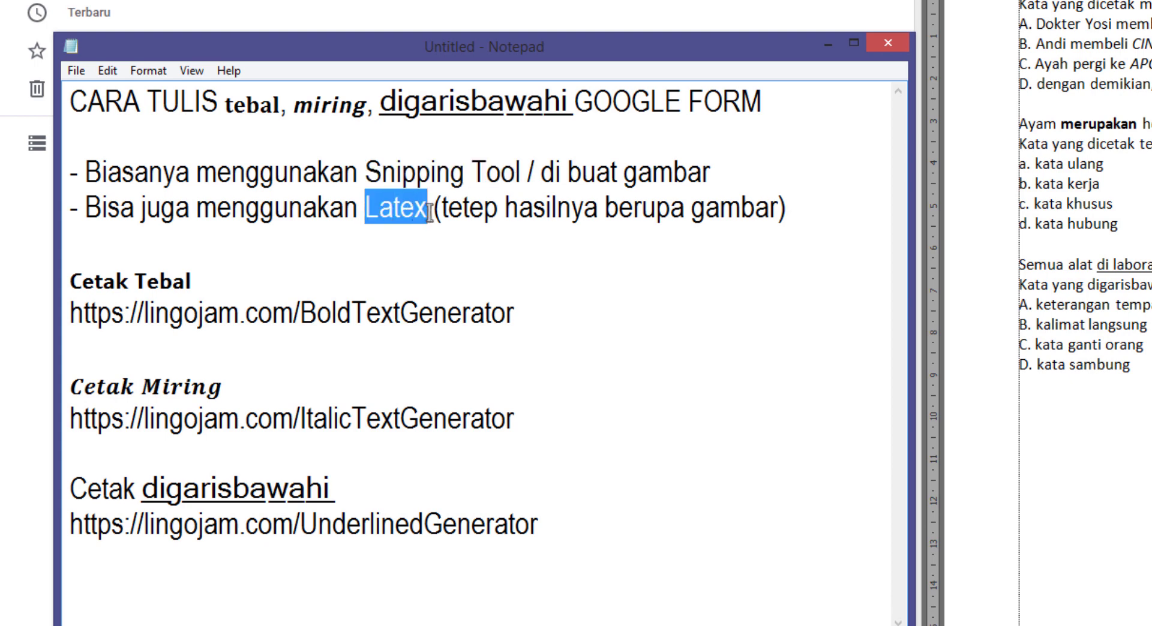
mouse_move(778, 210)
left_mouse_down()
mouse_move(444, 212)
mouse_move(411, 226)
mouse_move(394, 209)
mouse_move(425, 210)
left_mouse_up()
left_click(234, 261)
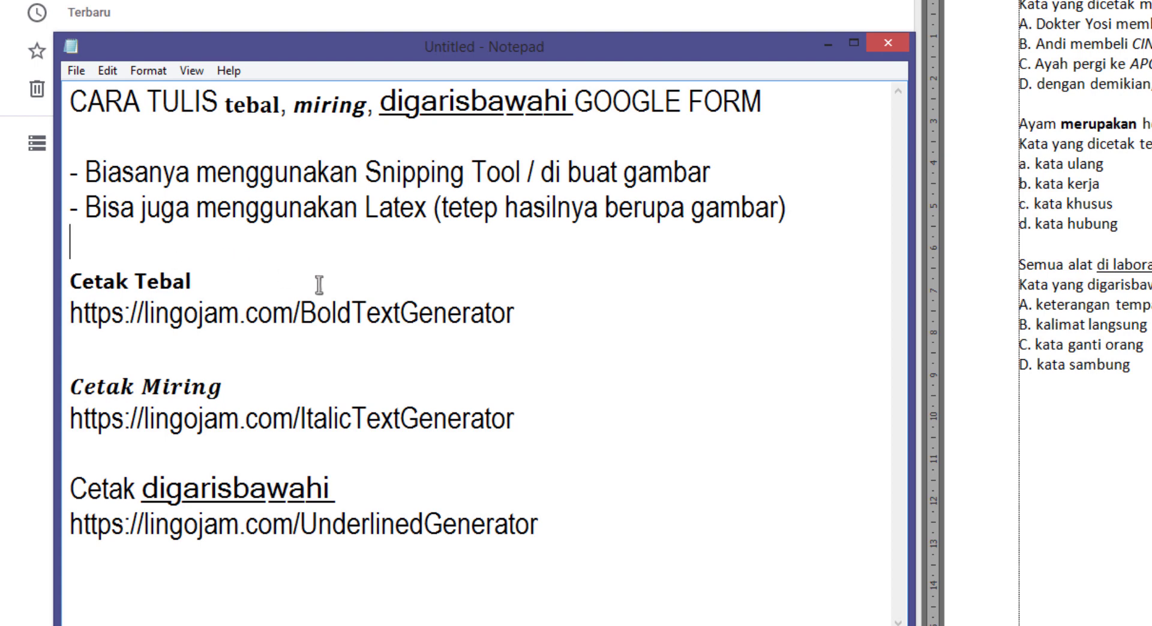
Highlight the method bullets and the BoldTextGenerator, ItalicTextGenerator and UnderlinedGenerator links
left_click_drag(163, 173, 362, 210)
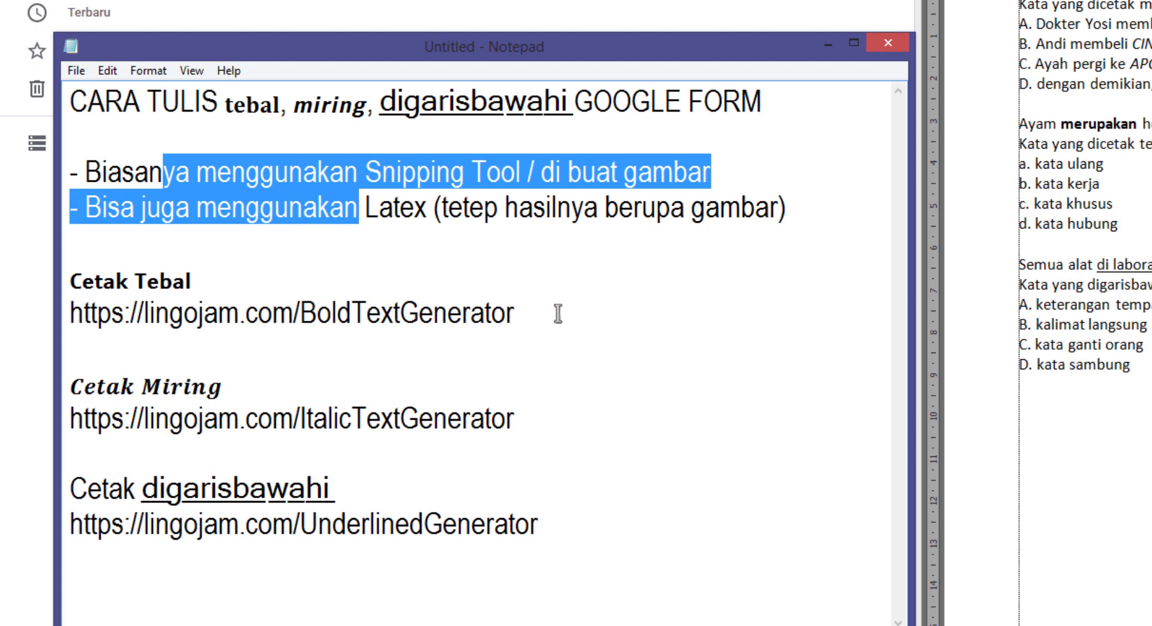
left_click_drag(558, 313, 67, 318)
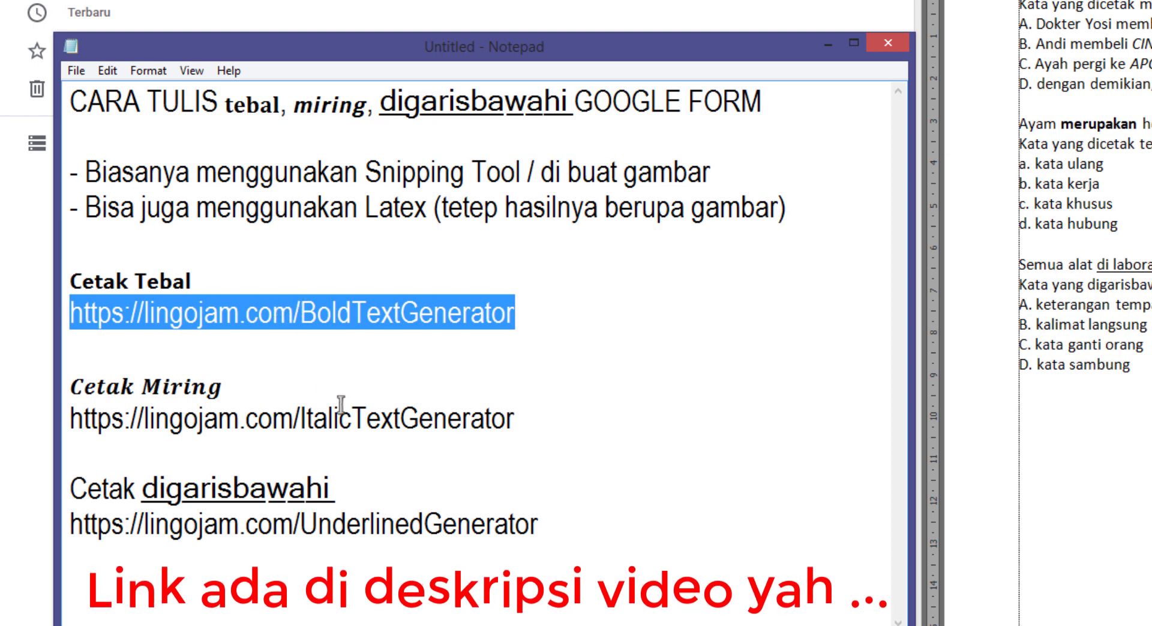
left_click_drag(540, 418, 80, 432)
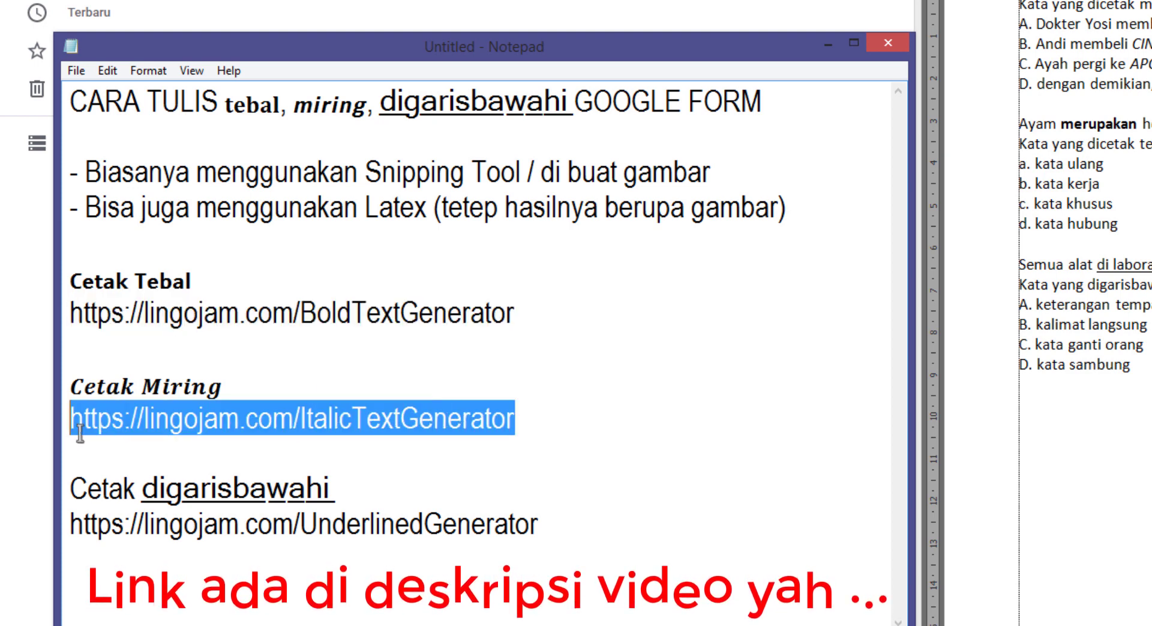
mouse_move(538, 523)
left_mouse_down()
mouse_move(114, 547)
mouse_move(69, 525)
left_mouse_up()
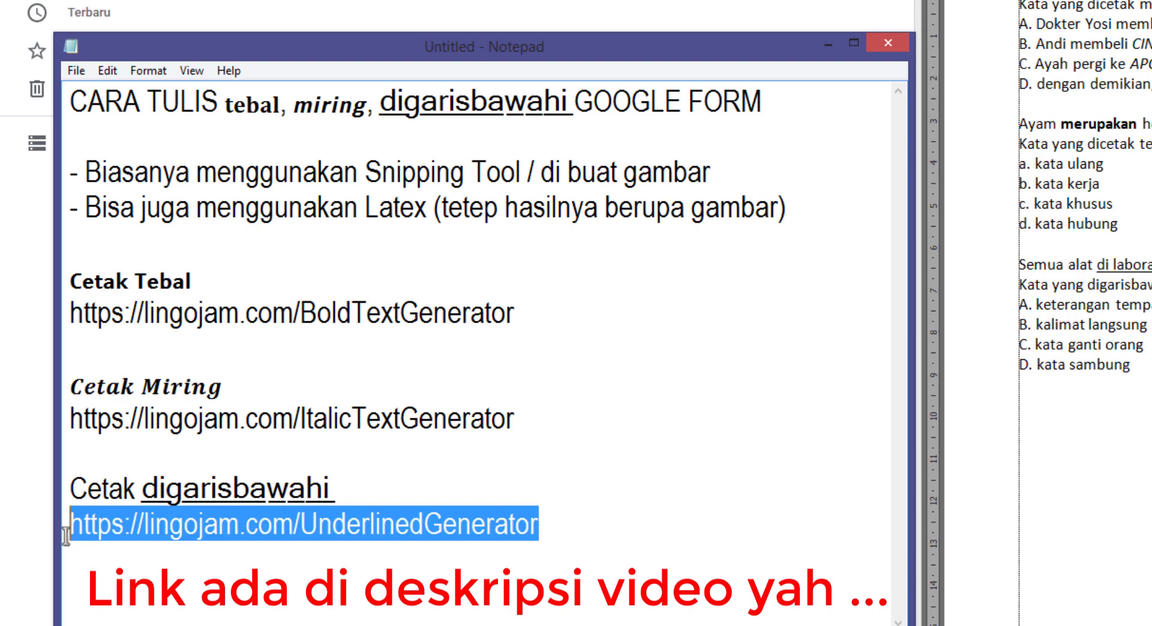
left_click(336, 514)
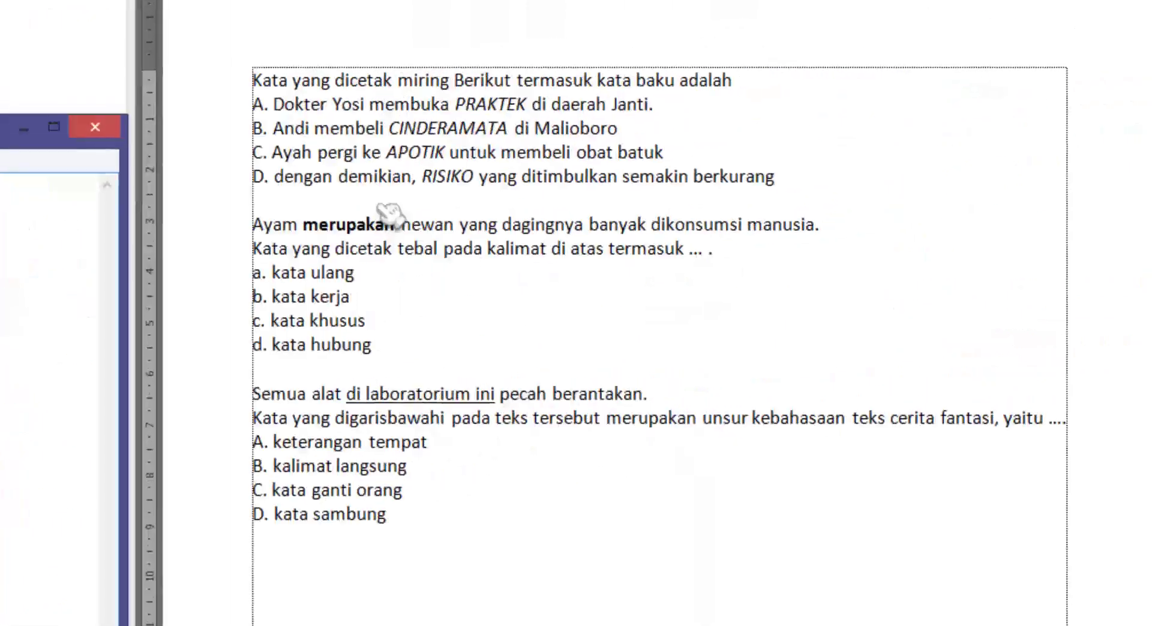
Point out the target words miring, merupakan and 'di laboratorium ini' in the questions
left_click_drag(158, 89, 600, 177)
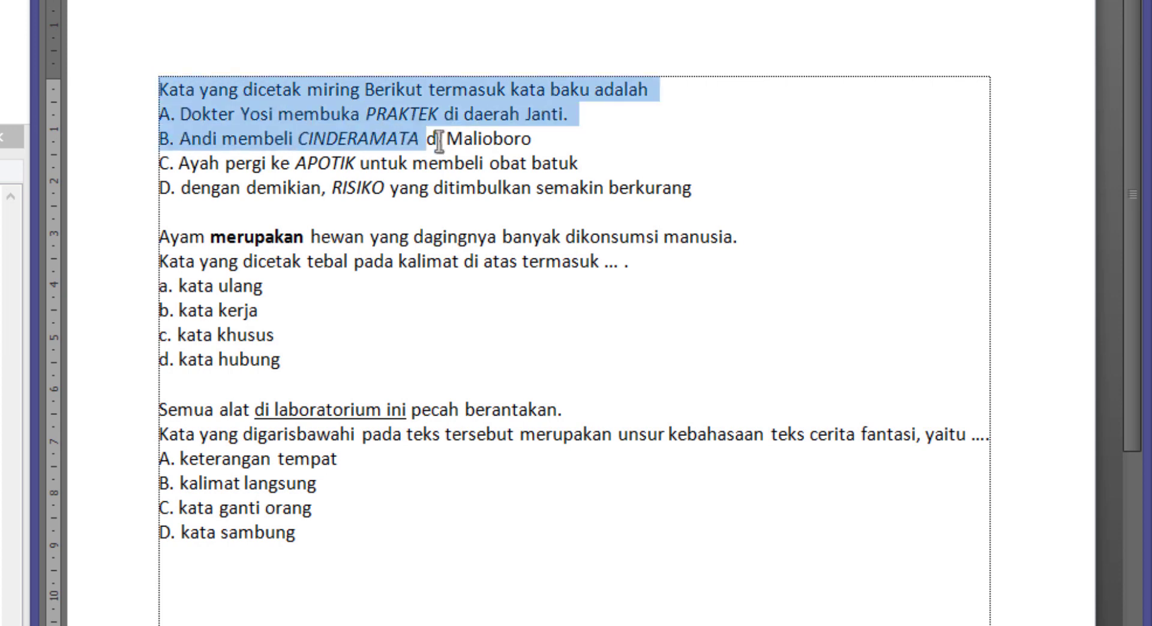
left_click(607, 154)
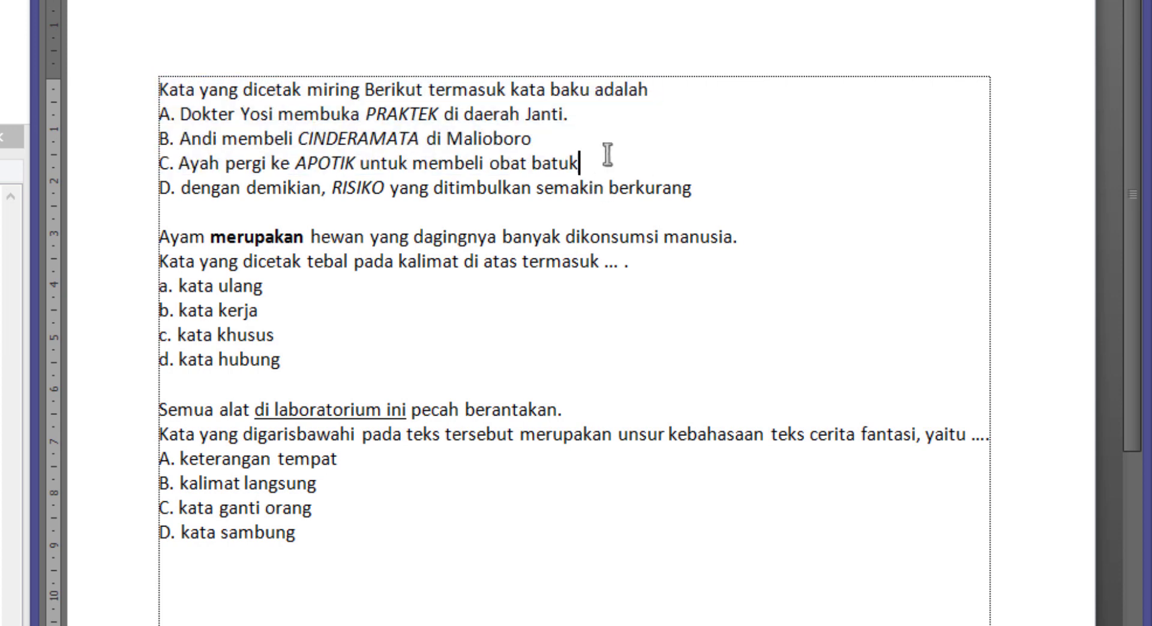
double_click(321, 89)
left_click(340, 138)
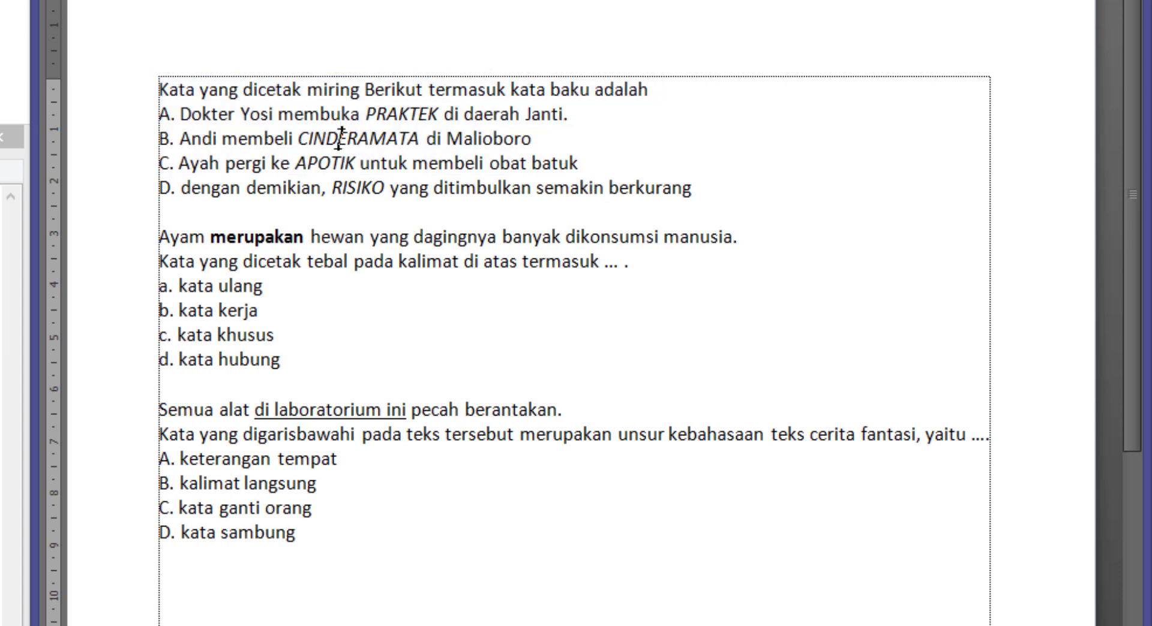
double_click(262, 239)
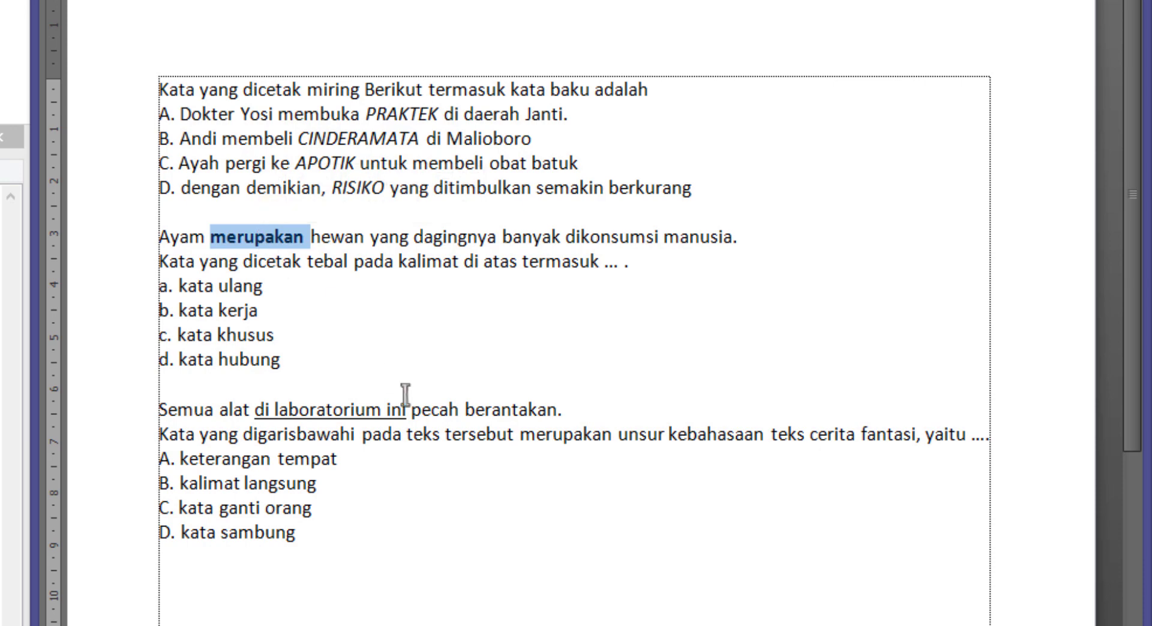
left_click(336, 411)
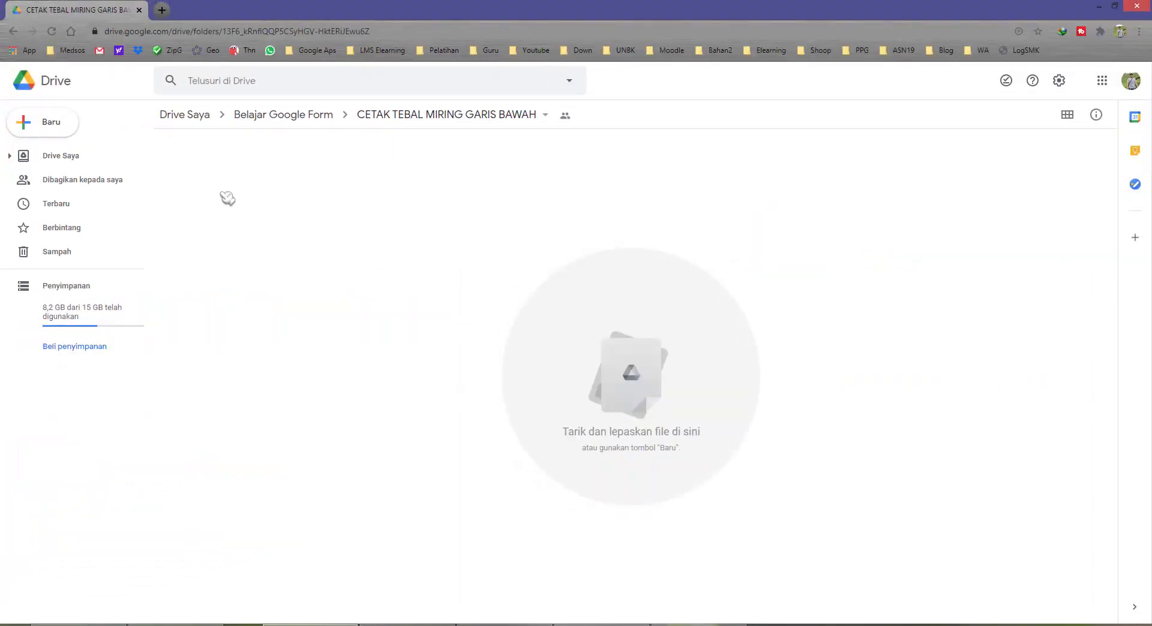
Create a new Google Form in the CETAK TEBAL MIRING GARIS BAWAH folder, confirming the shared-folder prompt
right_click(220, 174)
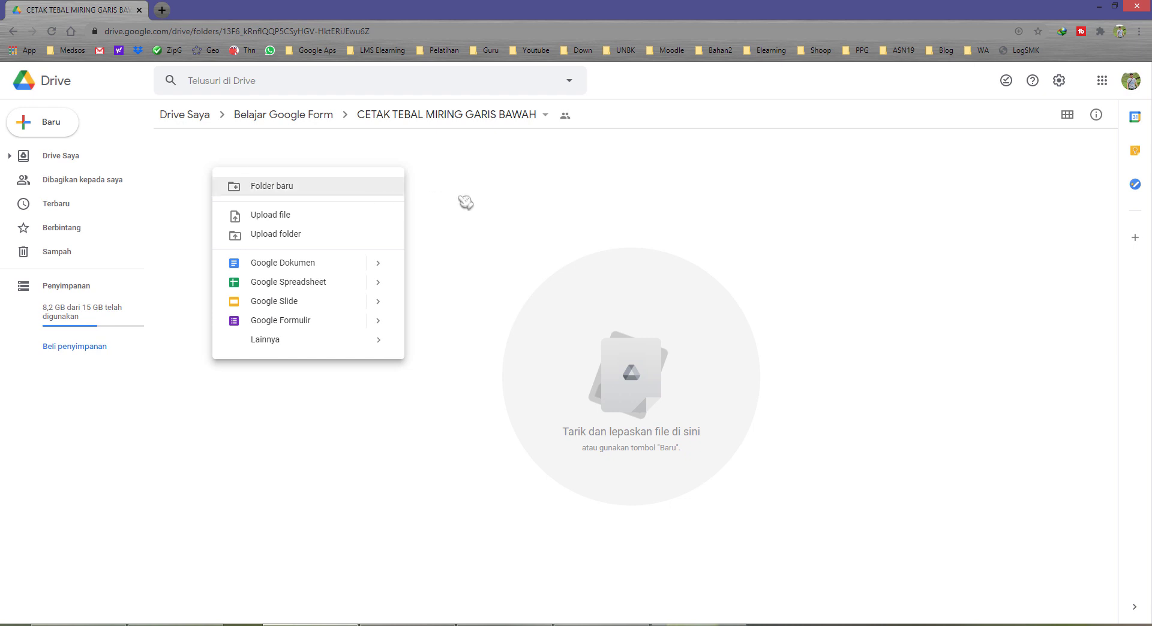
left_click(487, 202)
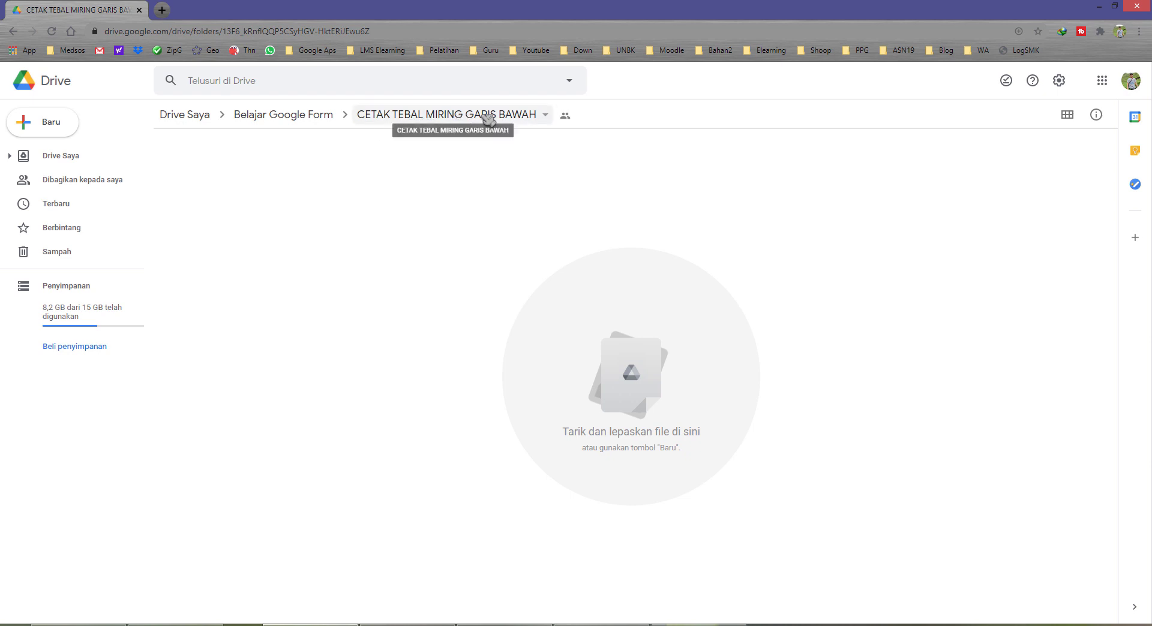
right_click(226, 179)
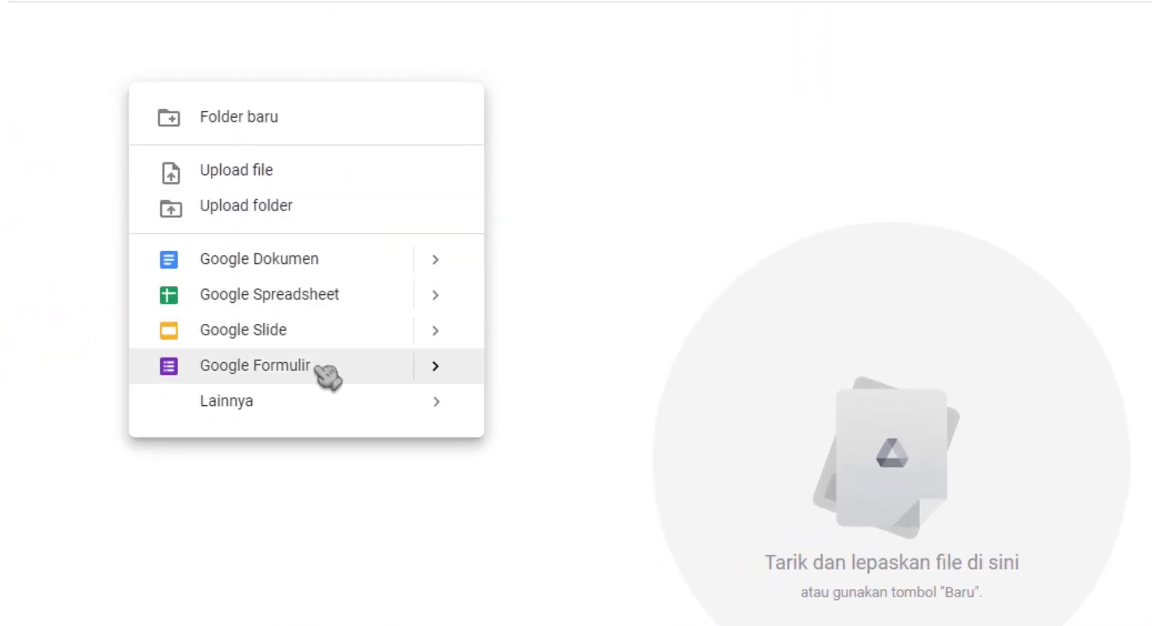
left_click(318, 367)
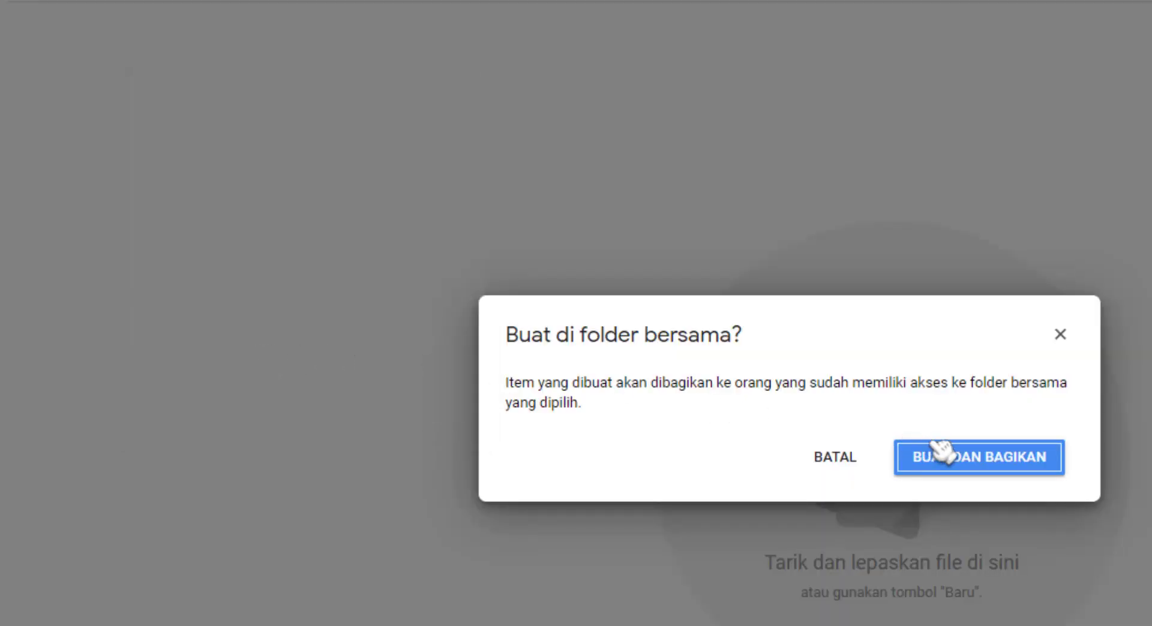
left_click(972, 462)
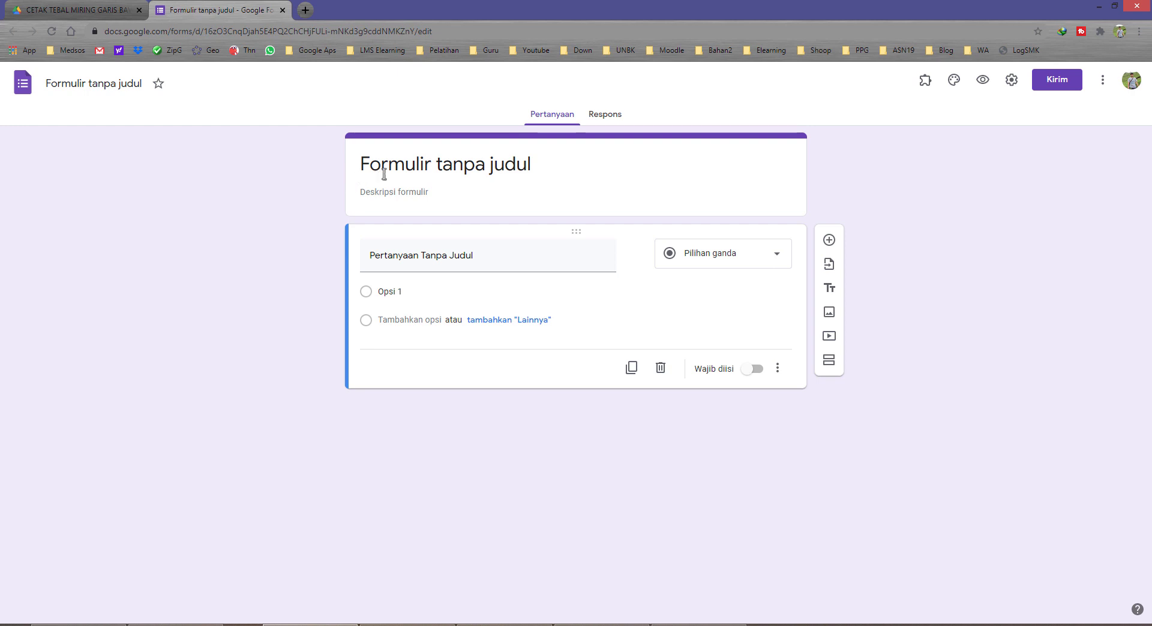
Title the form 'CONTOH SOAL' and restore the browser window so Word shows behind it
left_click(427, 171)
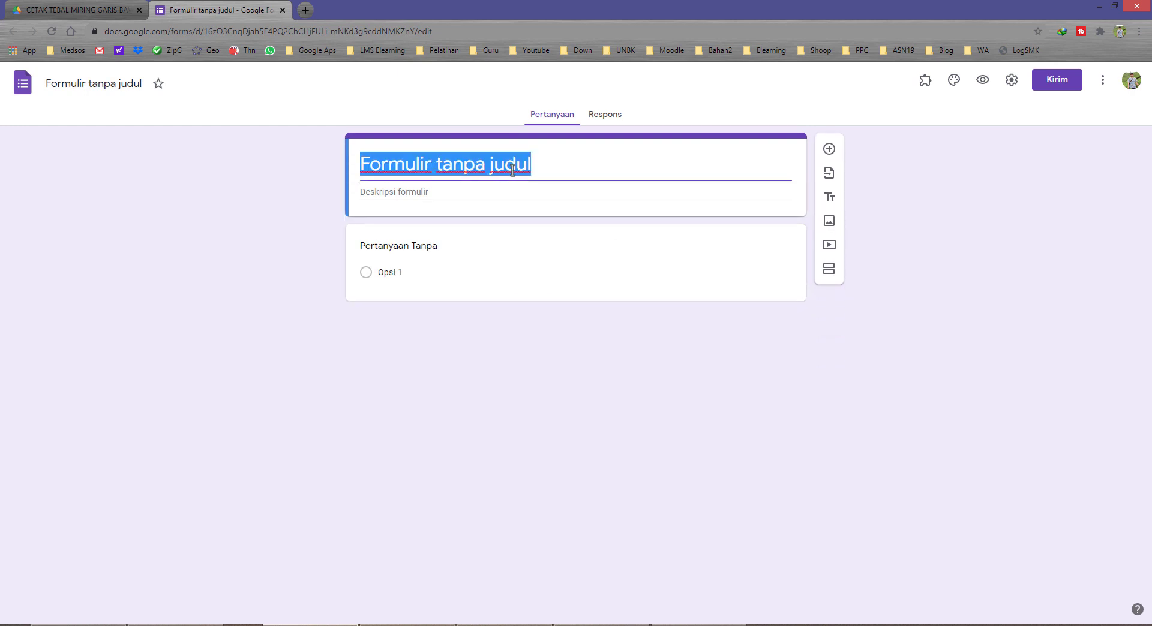
type("C")
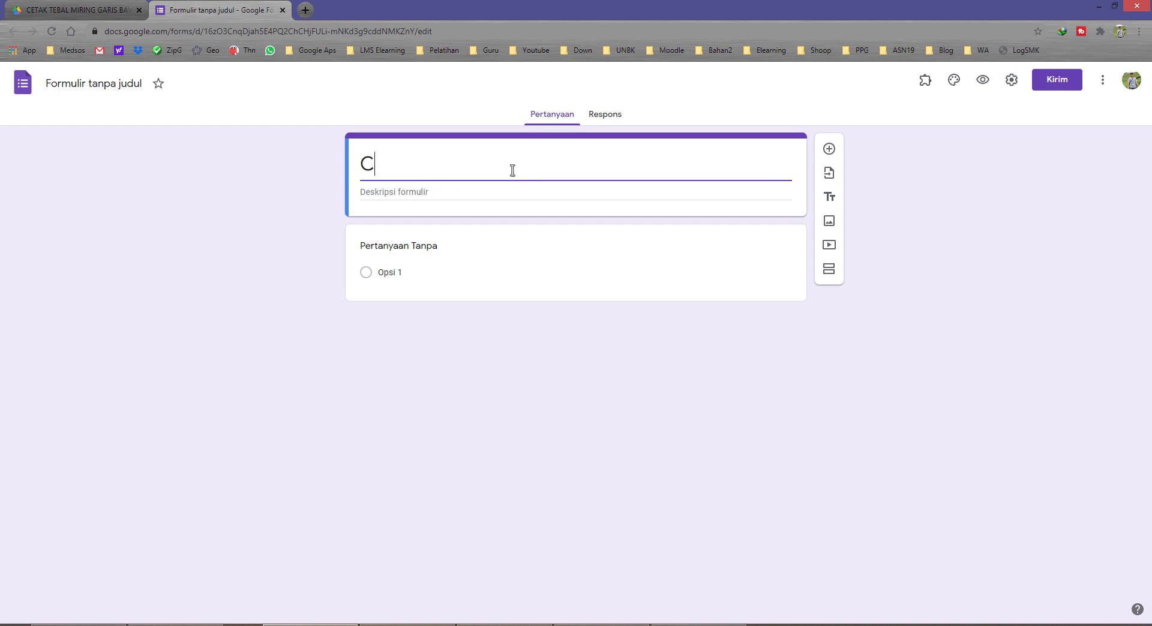
type("ONTOH SOAL")
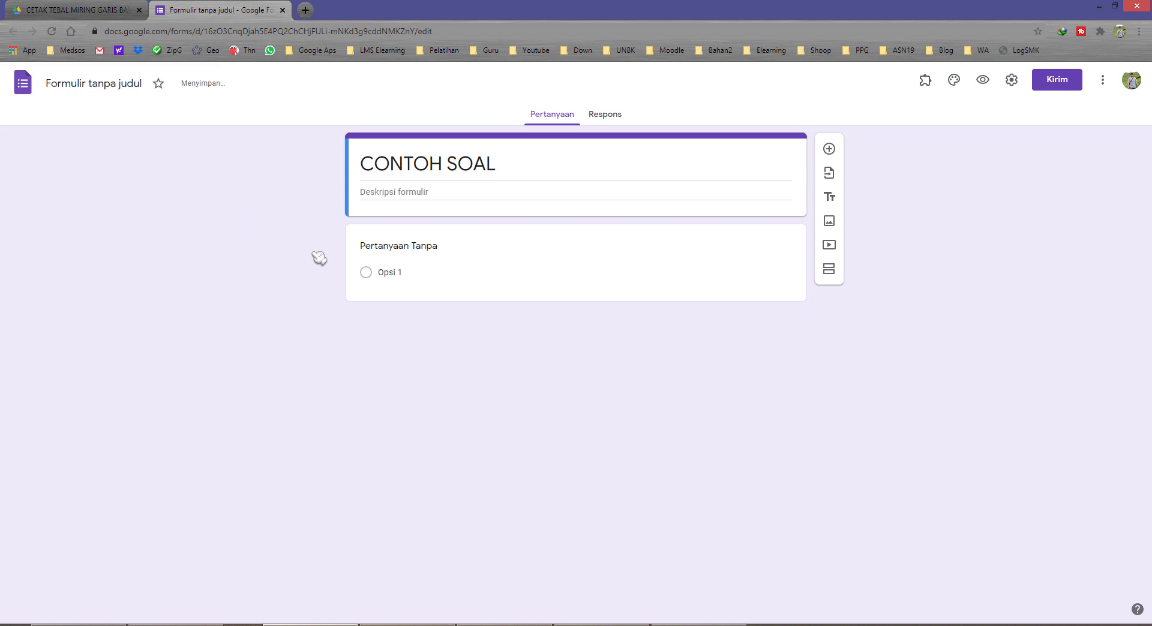
left_click(412, 248)
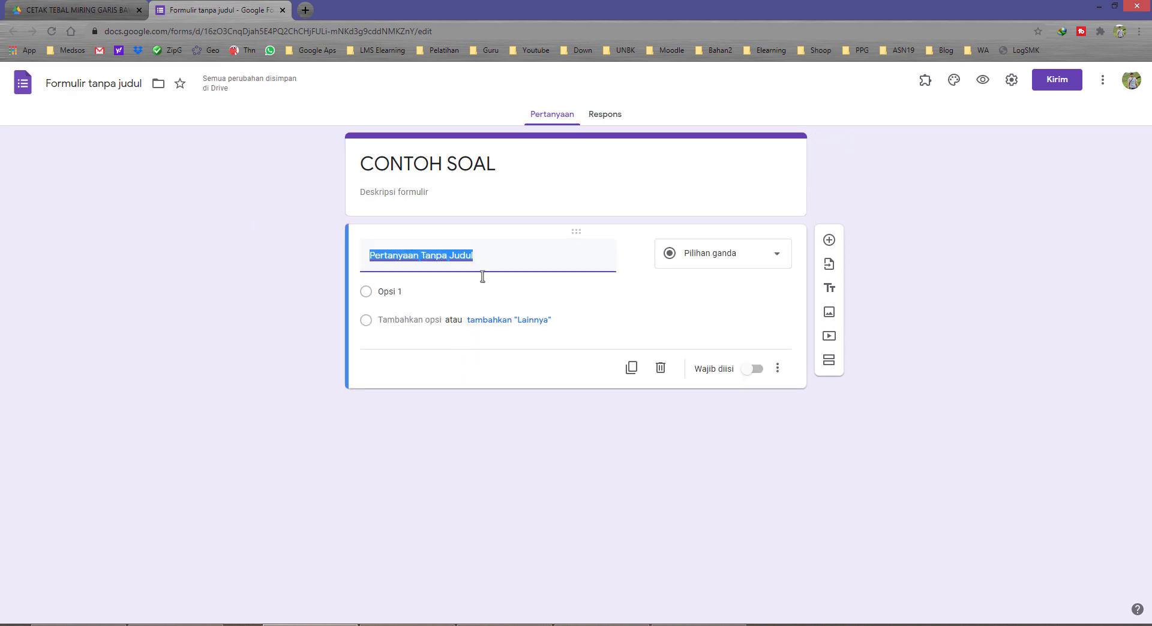
mouse_move(594, 12)
left_mouse_down()
mouse_move(549, 38)
mouse_move(300, 19)
left_mouse_up()
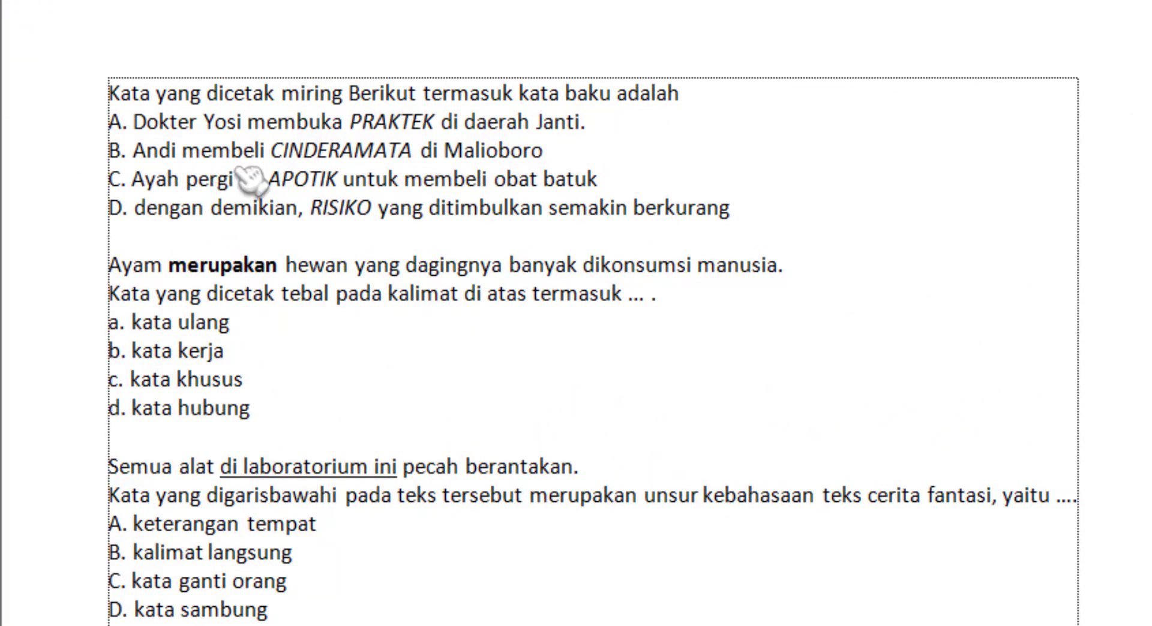
Paste the italic-word question and option A's sentence with PRAKTEK from Word into the form
double_click(393, 117)
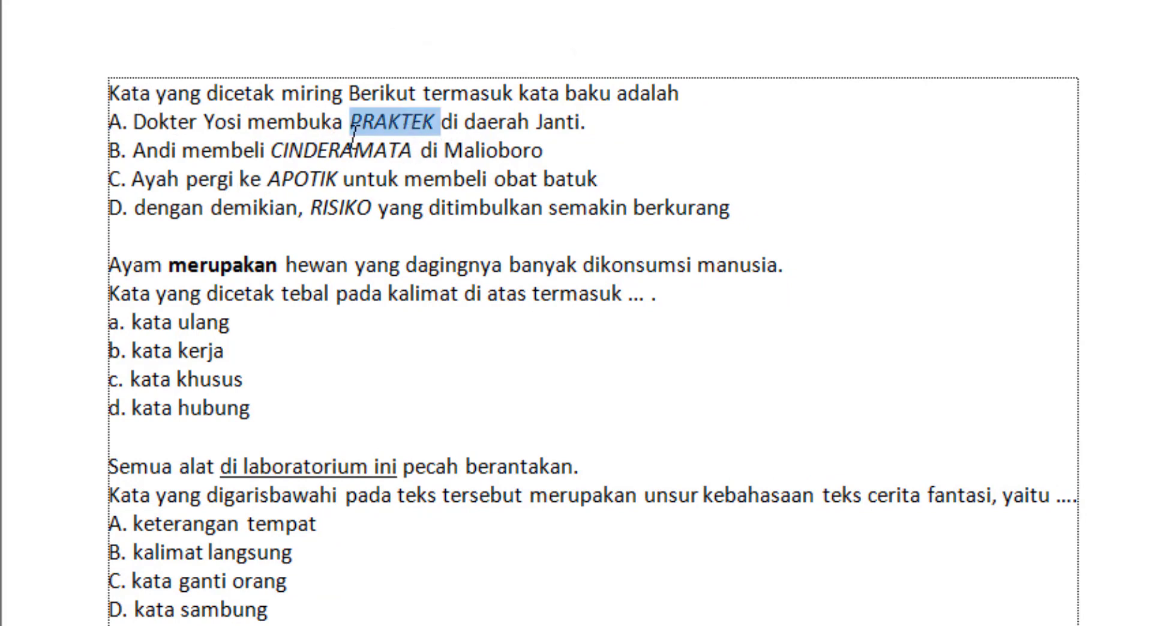
left_click_drag(109, 93, 683, 94)
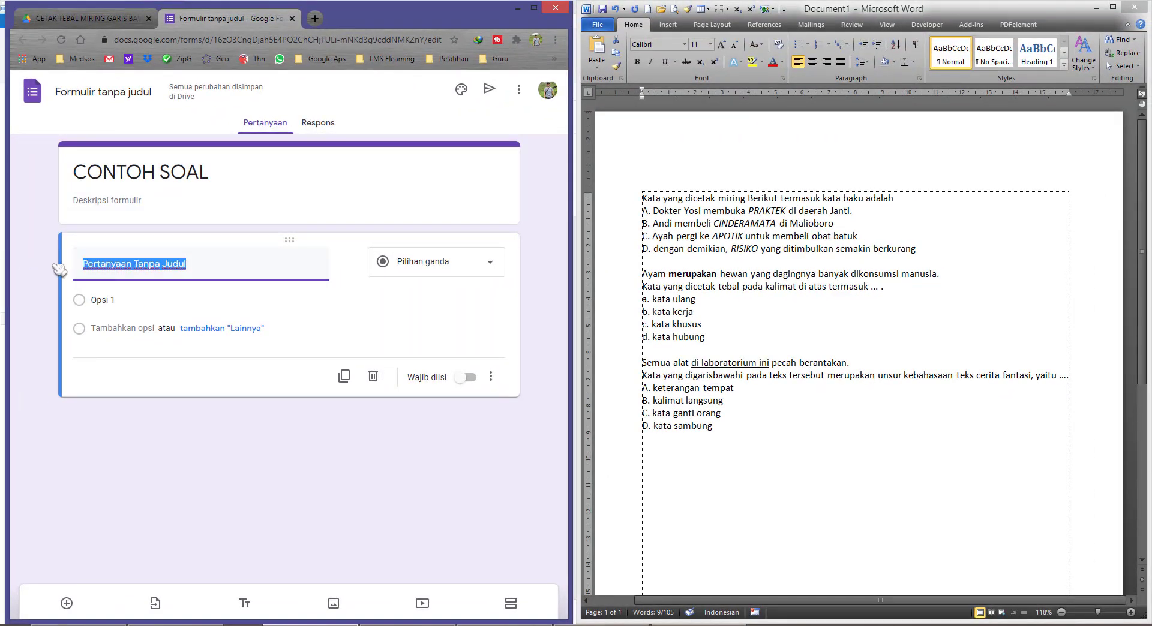
type("Kata yang dicetak miring Berikut termasuk kata baku adalah")
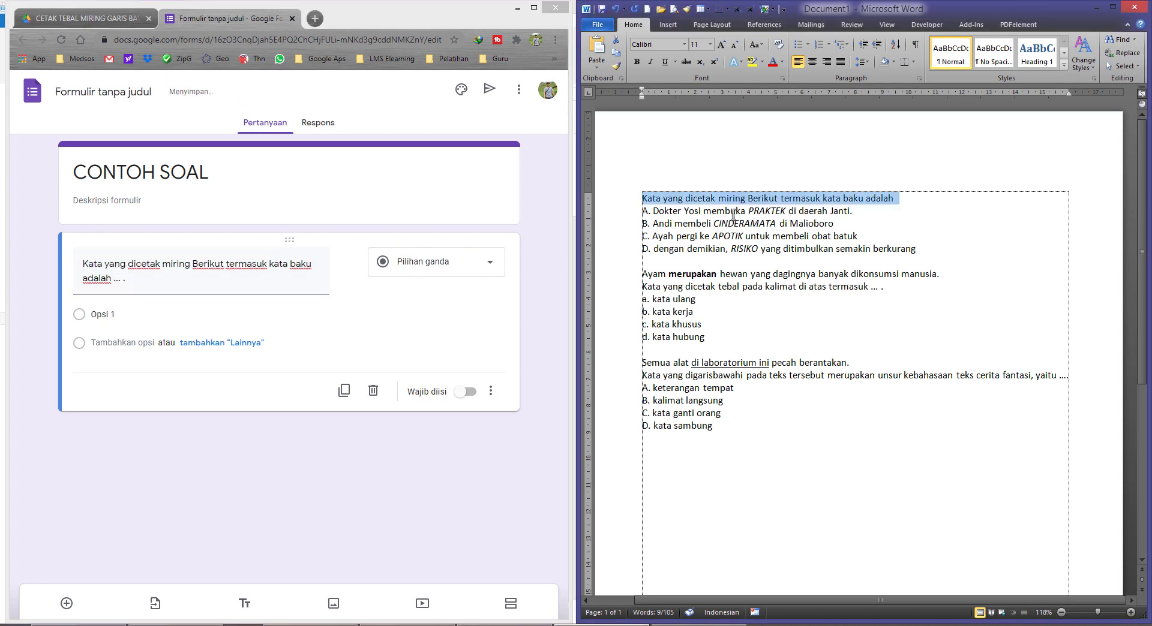
left_click_drag(654, 211, 811, 217)
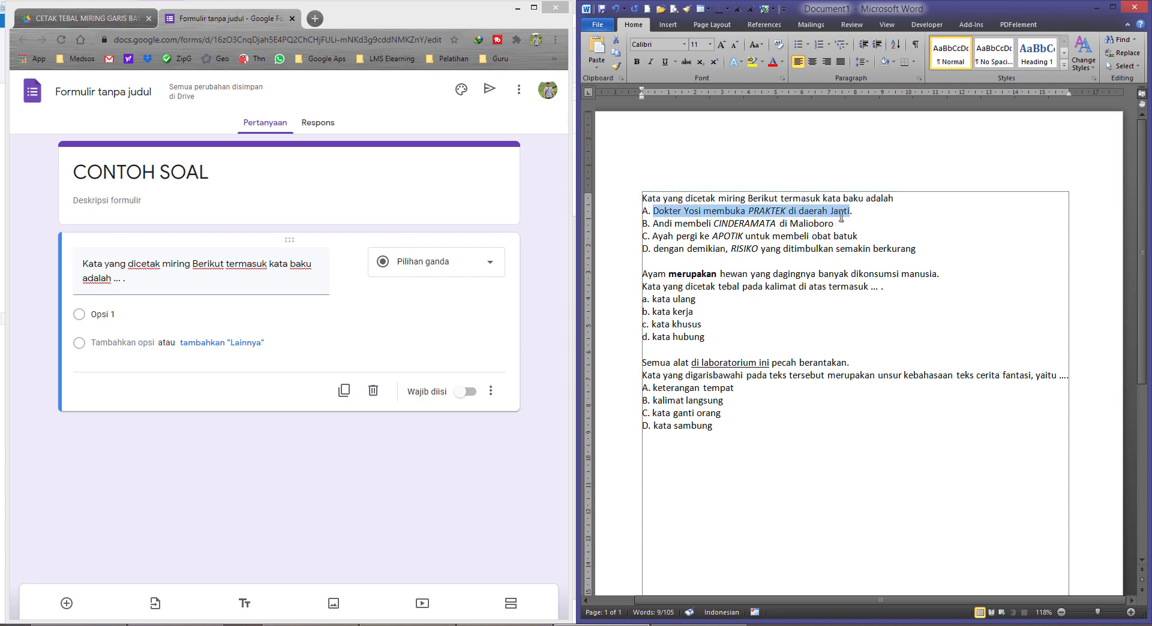
left_click(155, 319)
type("Dokter Yosi membuka PRAKTEK di daerah Janti")
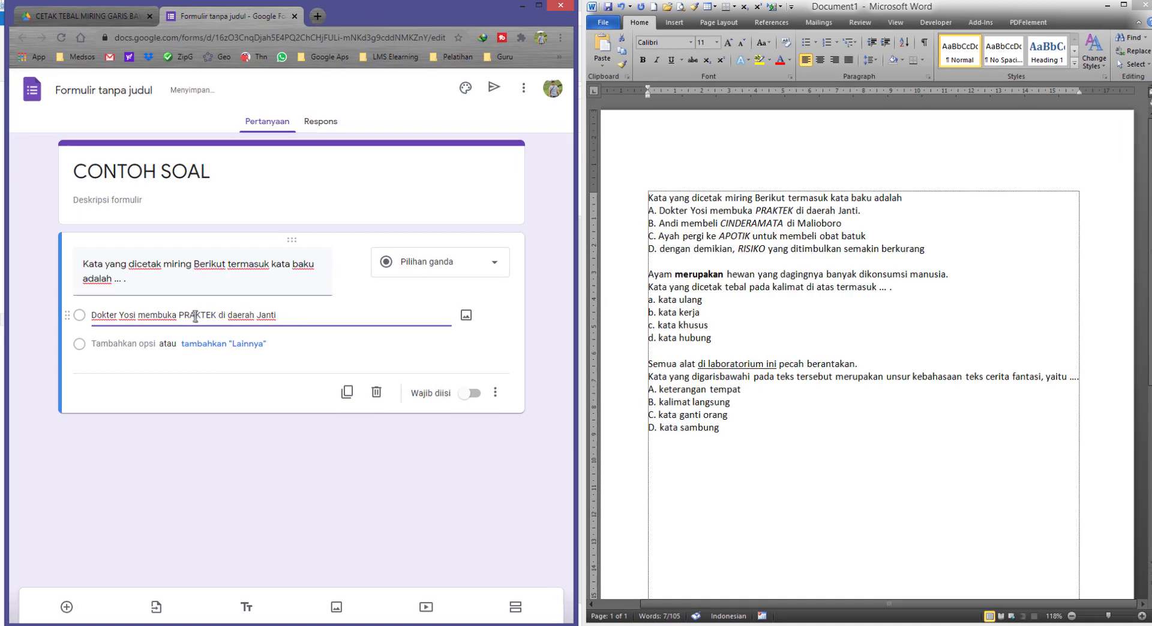
double_click(202, 314)
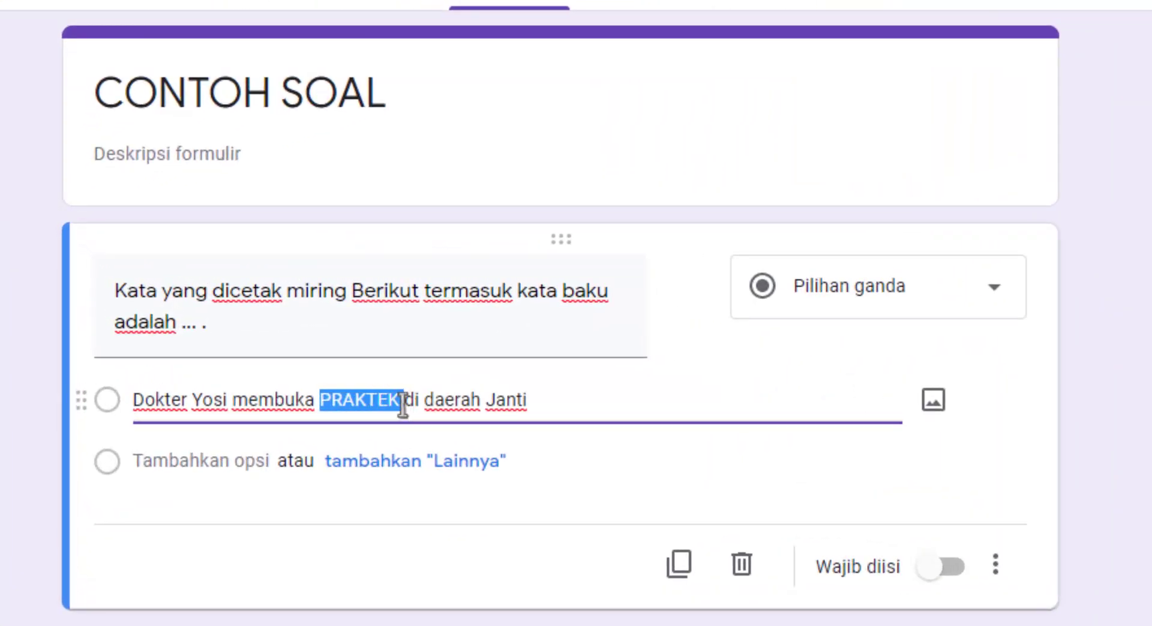
left_click(565, 402)
left_click(356, 399)
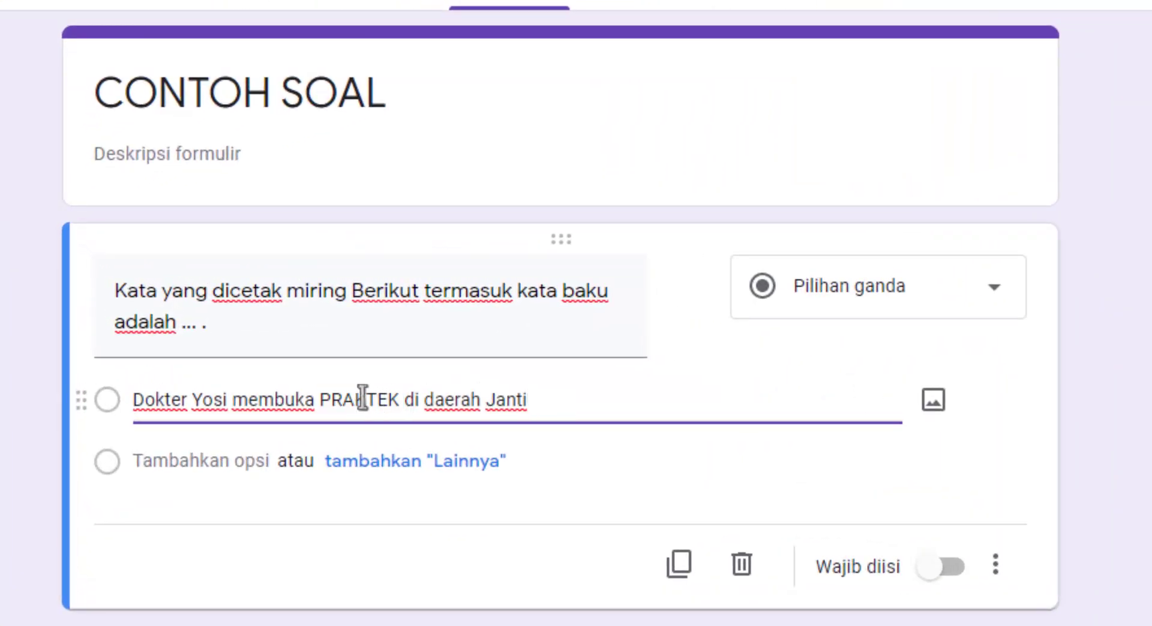
left_click(580, 407)
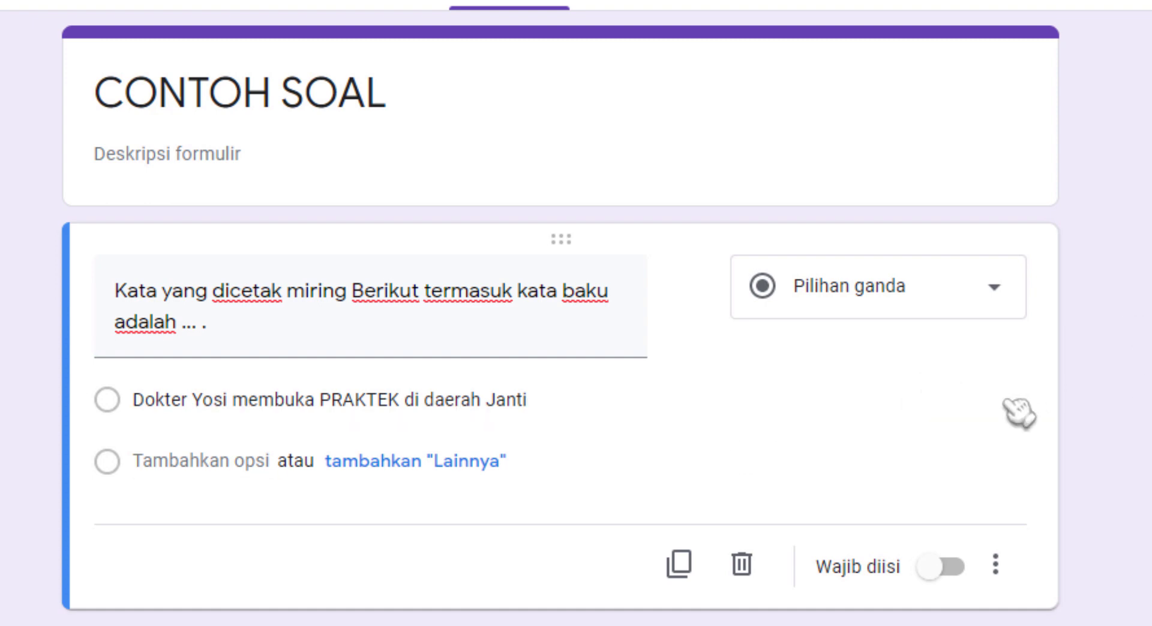
Add options 'Andi membeli CINDERAMATA di Malioboro', the APOTIK sentence and the RISIKO sentence
left_click(222, 461)
type("Andi membeli CINDERAMATA di Malioboro")
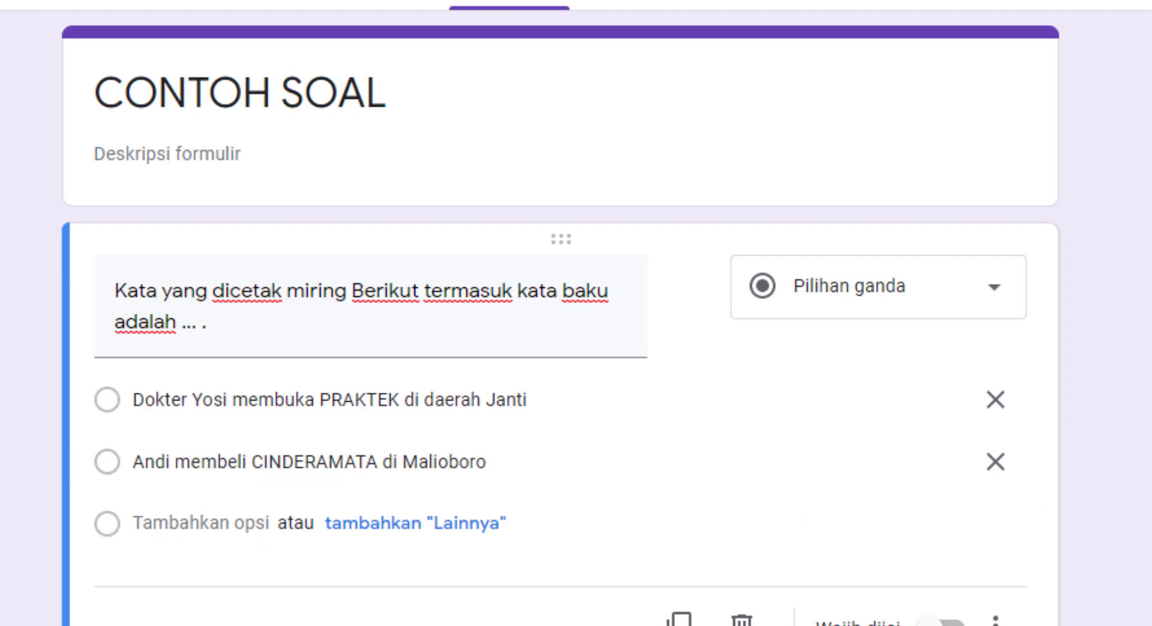
left_click(208, 524)
type("Ayah pergi ke APOTIK untuk membeli obat batuk")
key("Return")
type("dengan demikian, RISIKO yang ditimbulkan semakin berkurang")
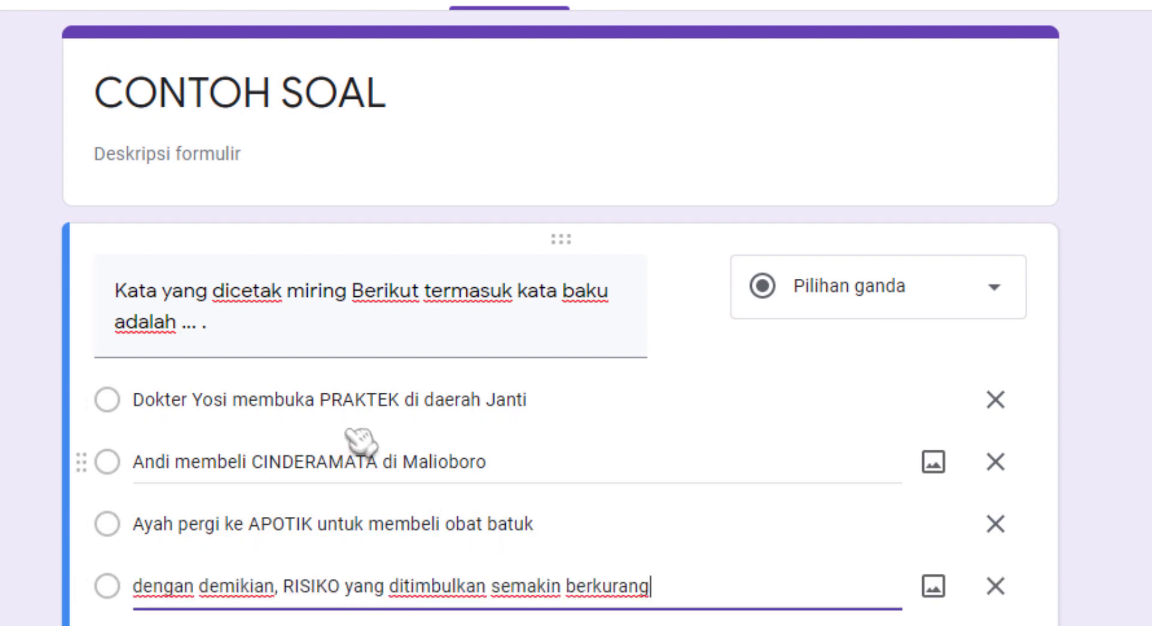
left_click(320, 399)
left_click(376, 399)
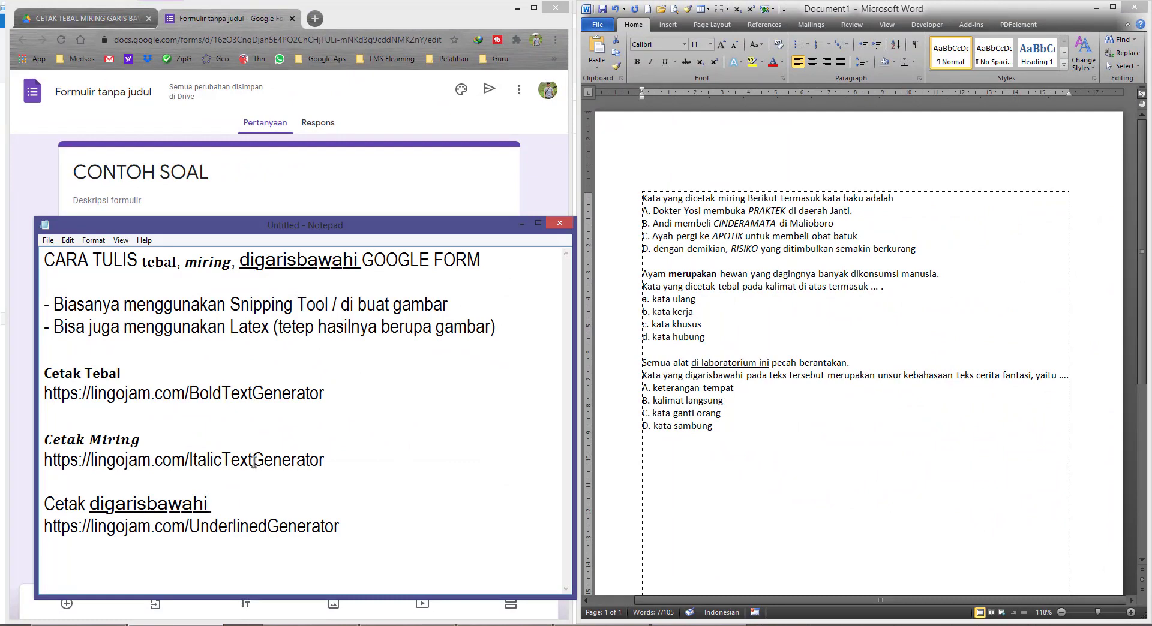
Copy the ItalicTextGenerator link from Notepad and load it in a new browser tab
left_click_drag(329, 462, 44, 460)
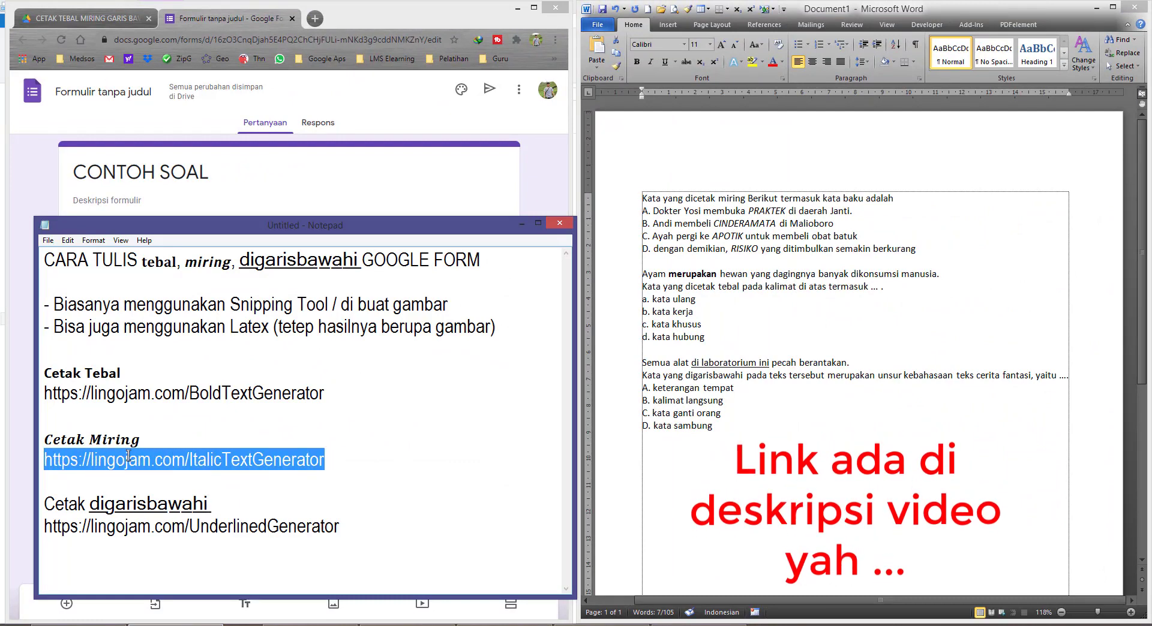
right_click(168, 456)
left_click(208, 334)
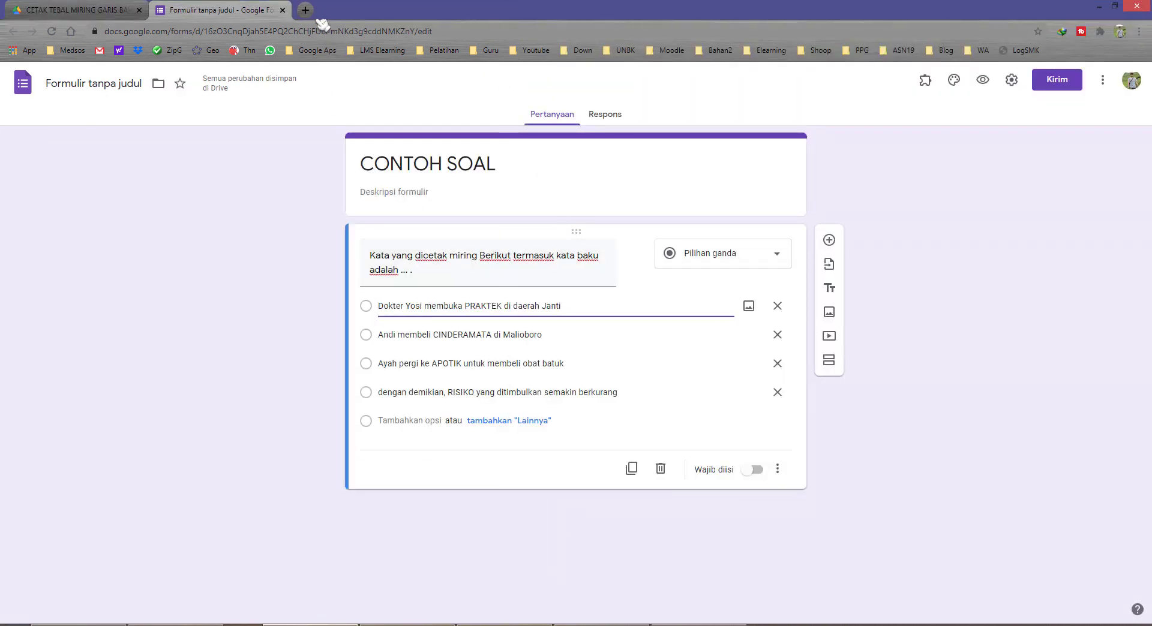
left_click(305, 10)
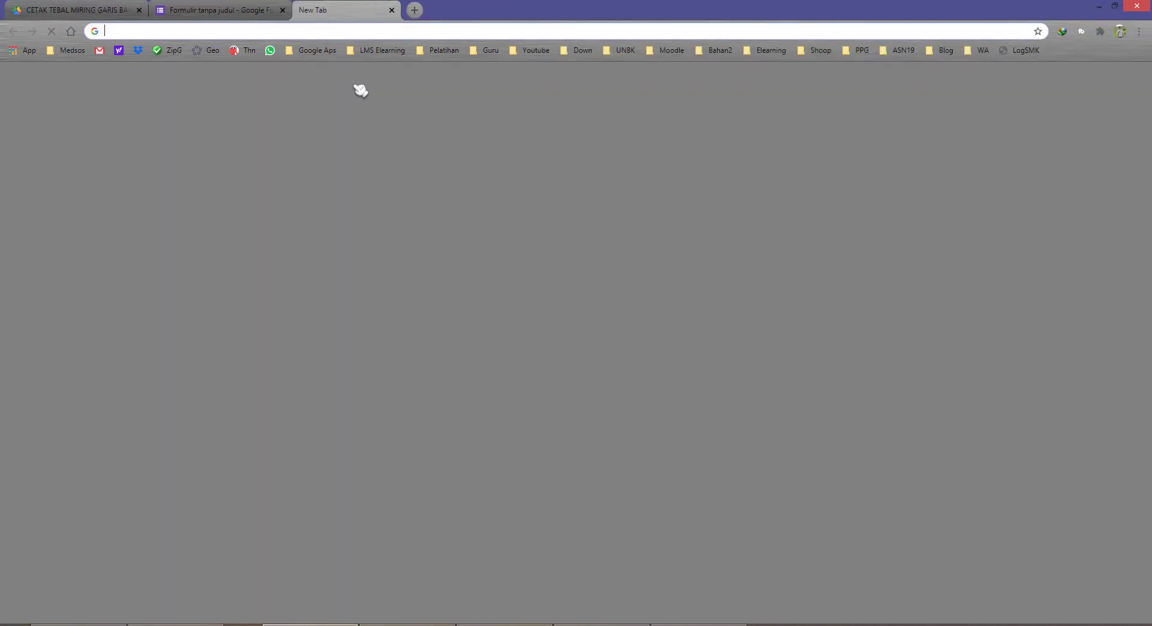
key("ctrl+v")
key("Return")
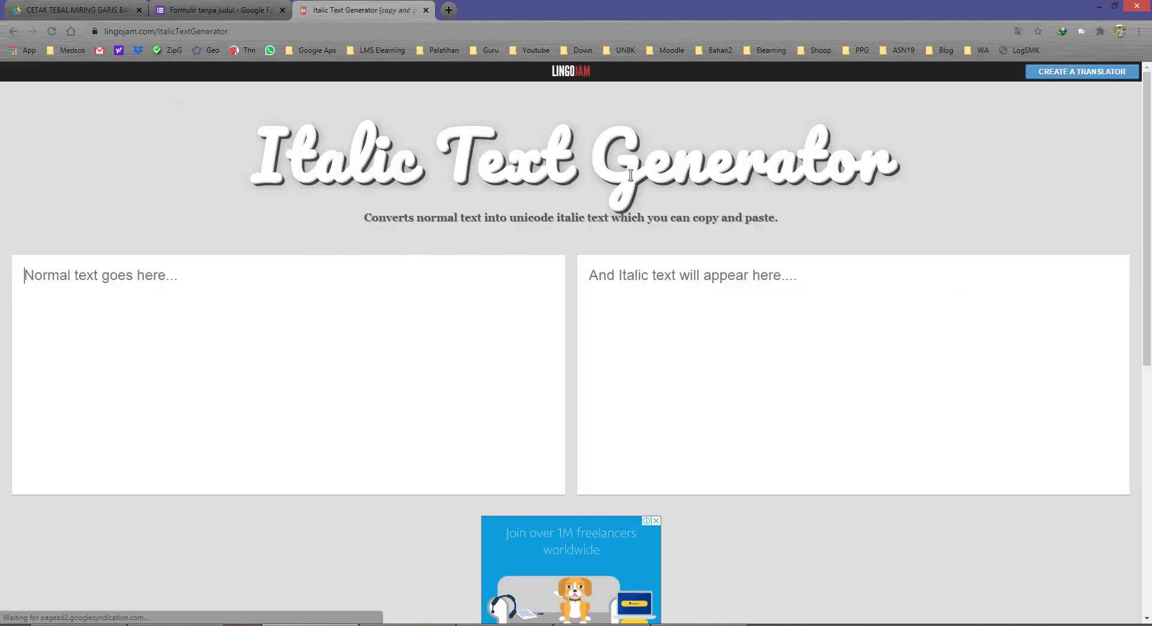
Zoom the form in and select the word PRAKTEK in the first answer option
left_click(204, 10)
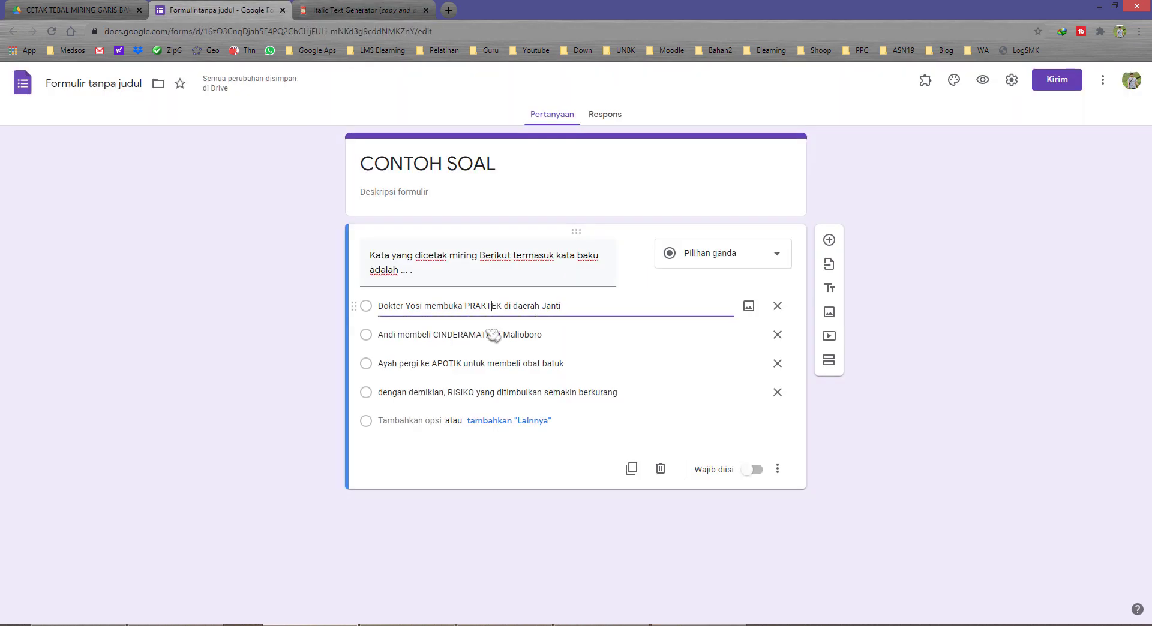
left_click(279, 310)
key("ctrl+plus")
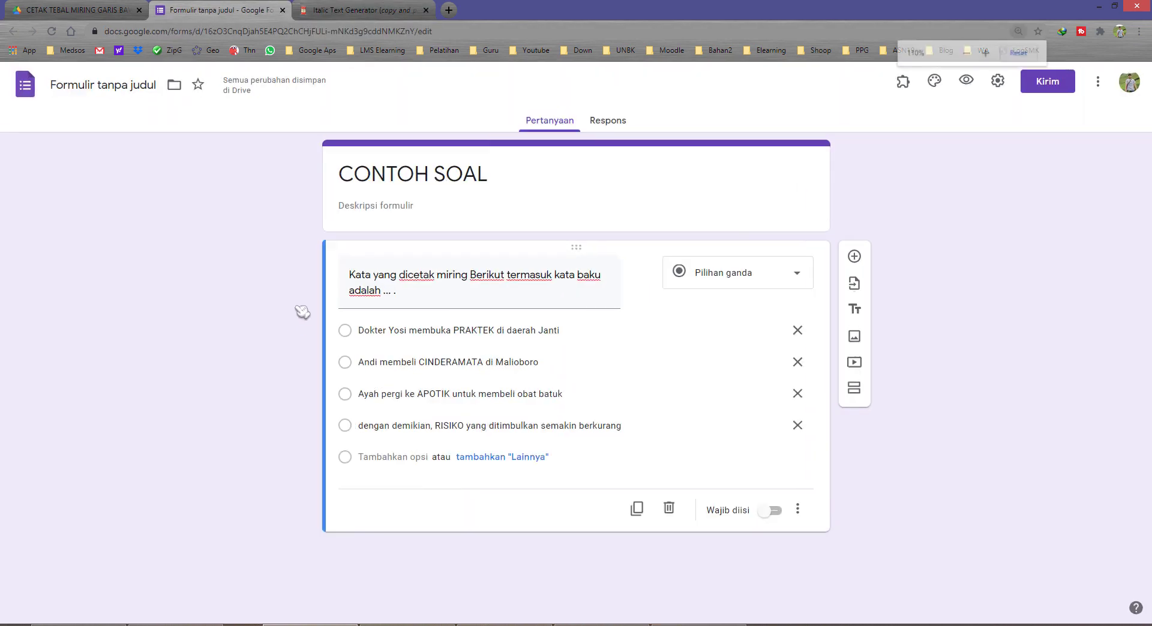
key("ctrl+plus")
key("ctrl+plus")
scroll(340, 312, "down", 1)
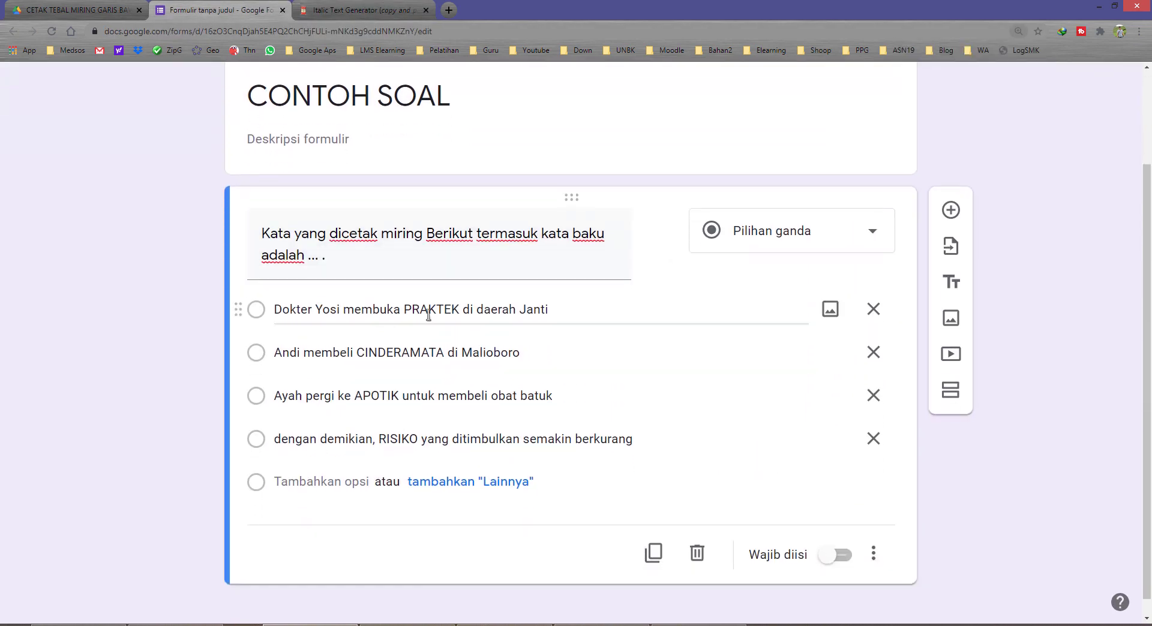
triple_click(436, 311)
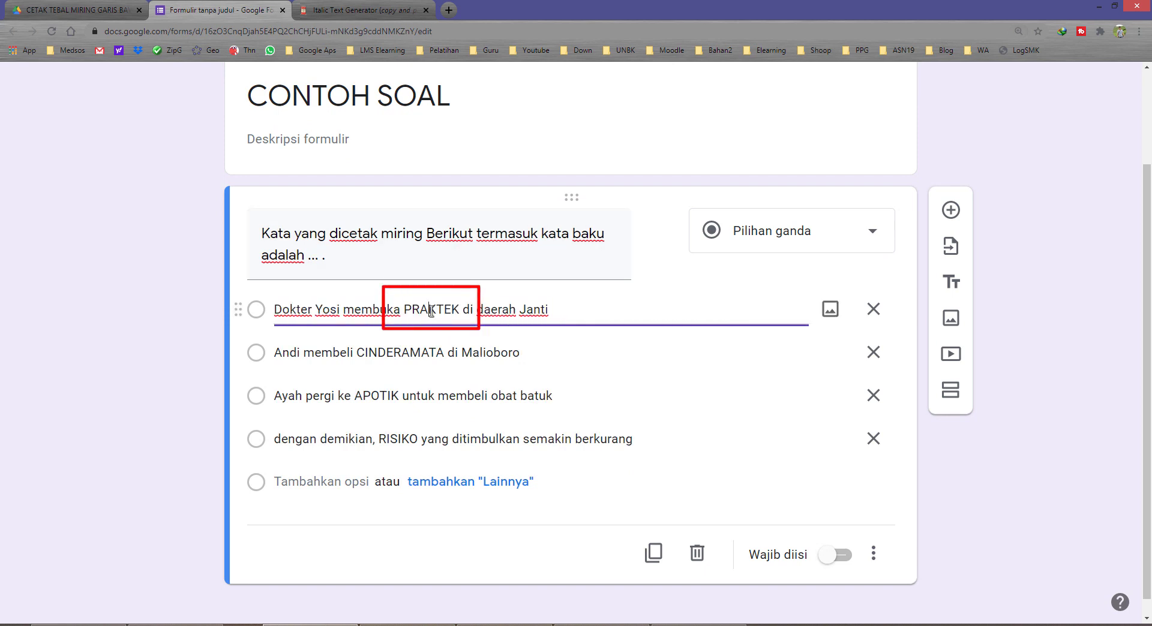
double_click(437, 310)
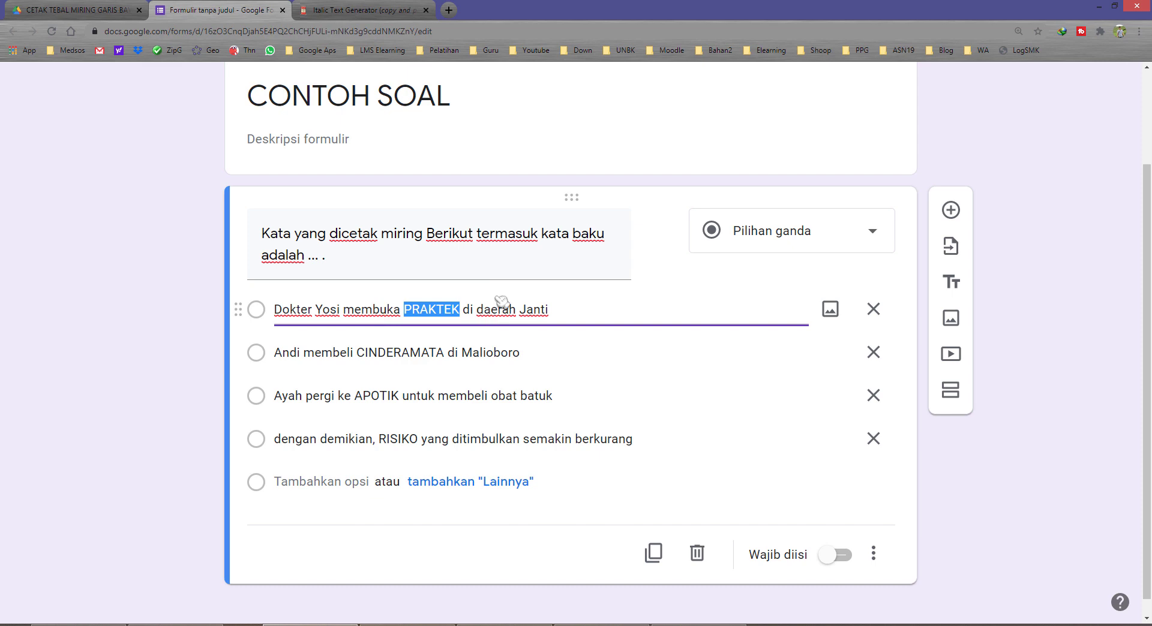
Enter PRAKTEK into the lingojam Italic Text Generator input box
left_click(358, 18)
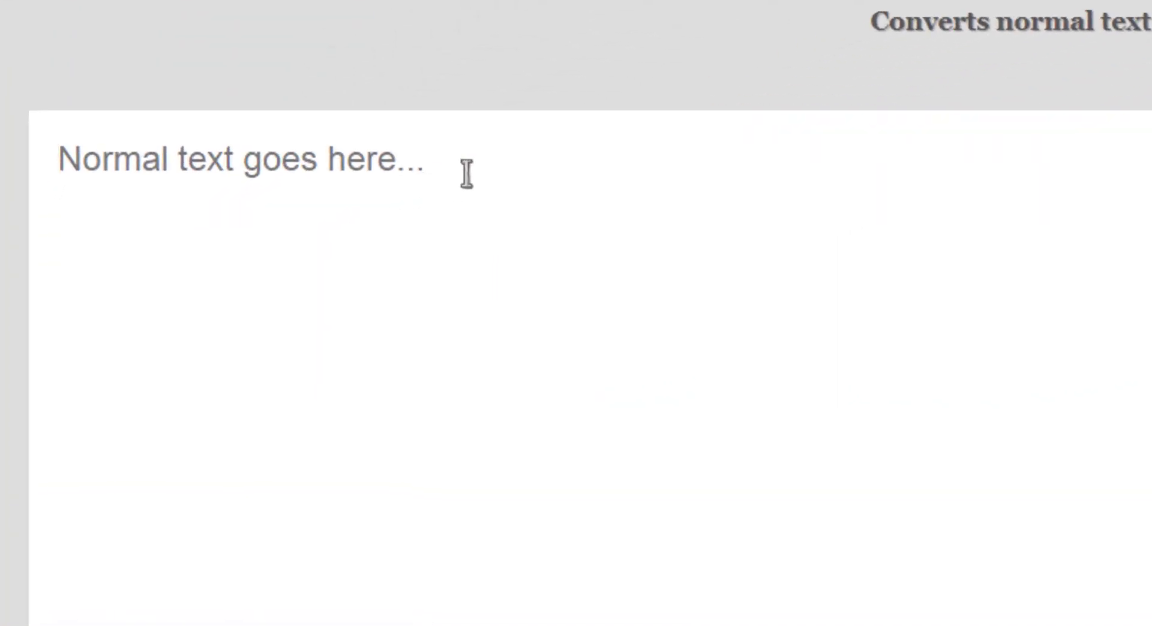
left_click(306, 167)
type("PRAKTEK")
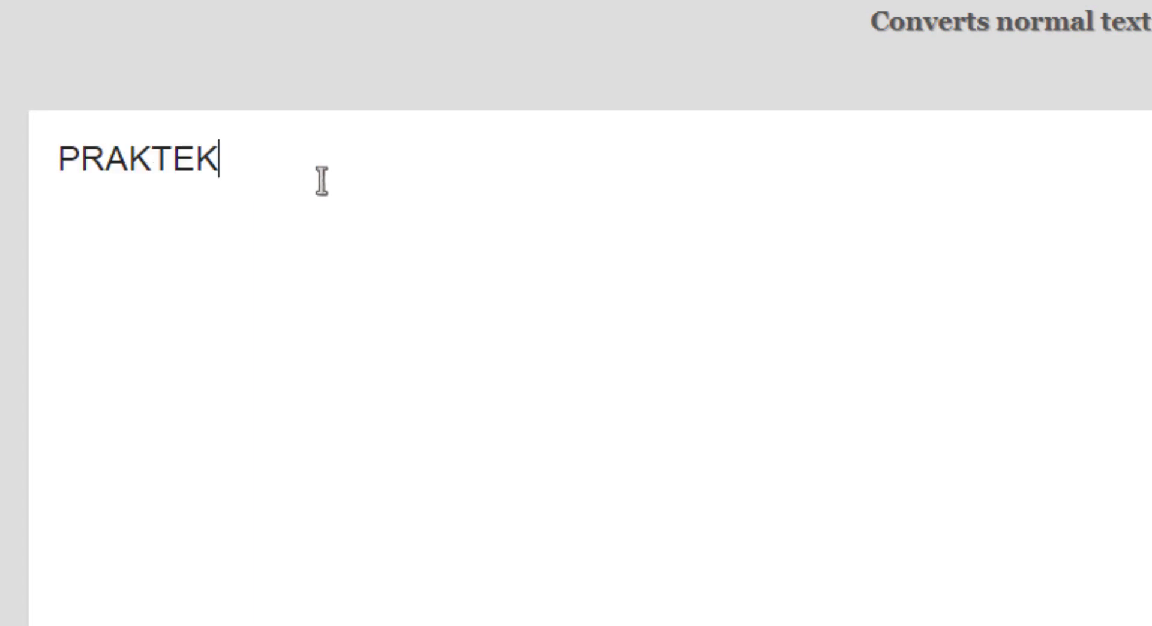
key("ctrl+a")
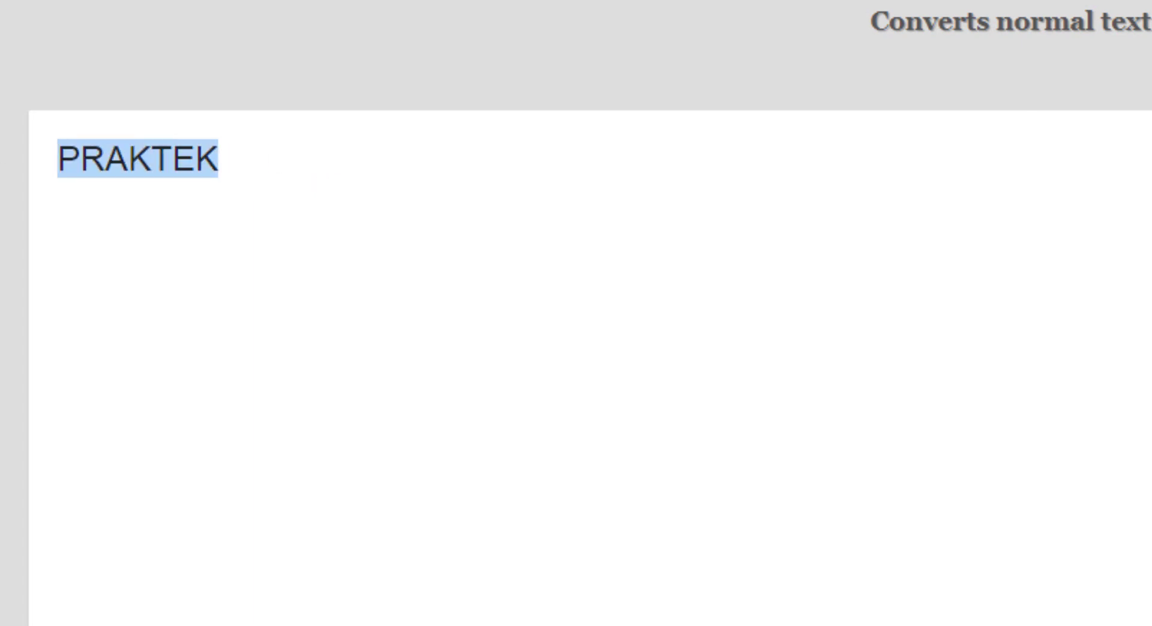
type("p")
key("BackSpace")
type("PRA")
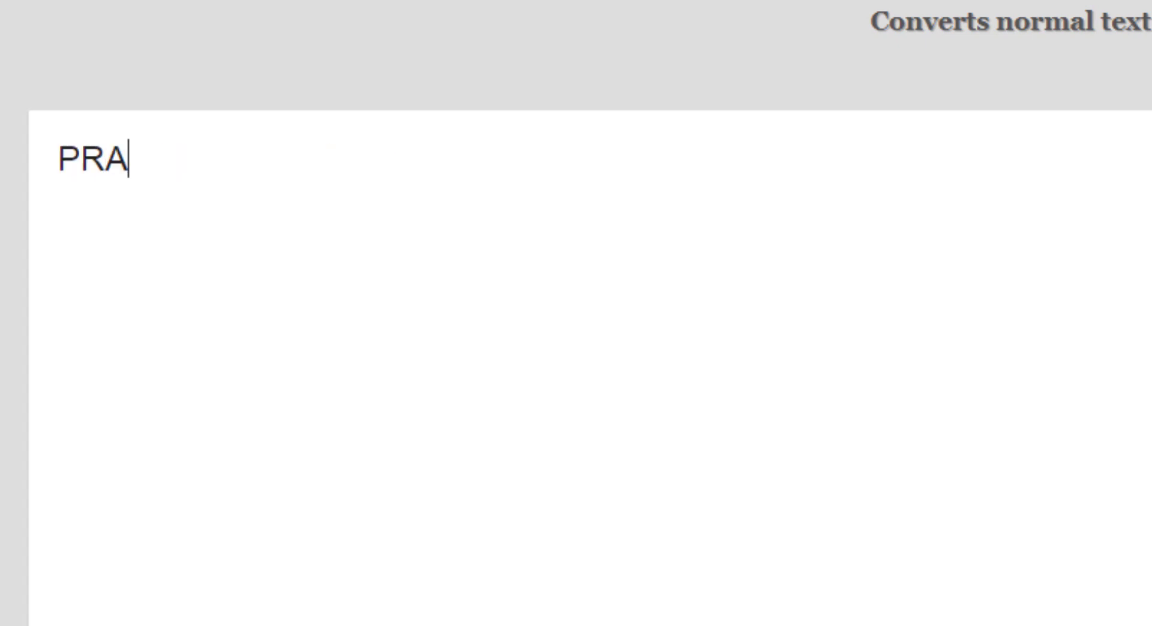
type("KTE")
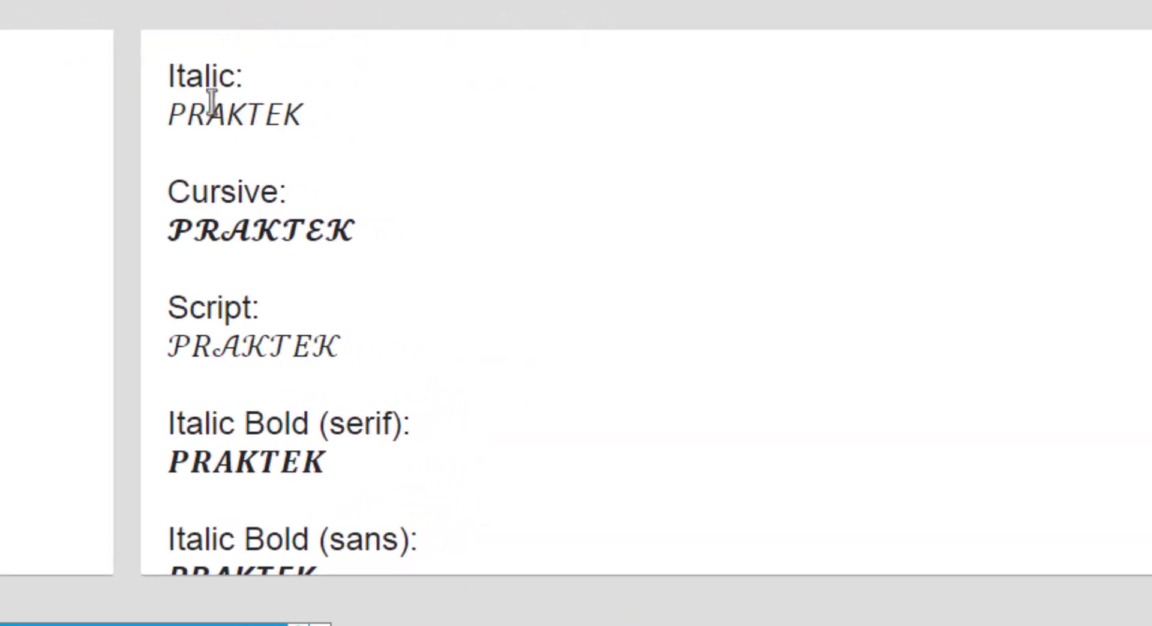
Compare the Italic, Cursive, Script and Italic Bold (serif) versions of PRAKTEK
left_click_drag(597, 275, 622, 275)
left_click_drag(193, 193, 288, 193)
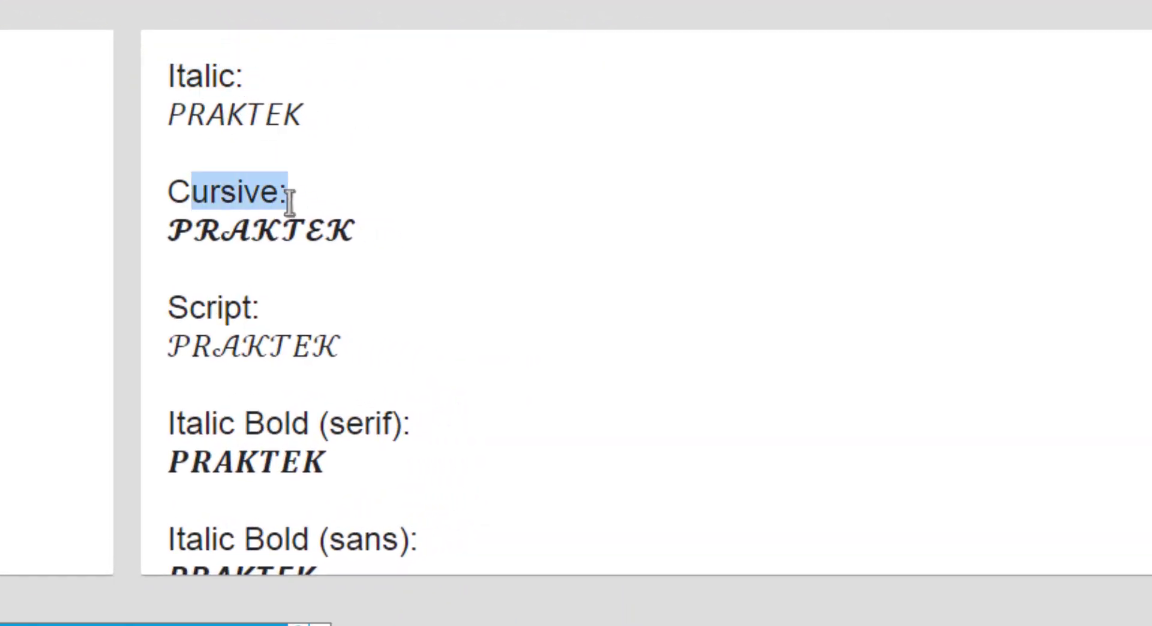
left_click_drag(207, 307, 223, 307)
left_click_drag(203, 424, 394, 396)
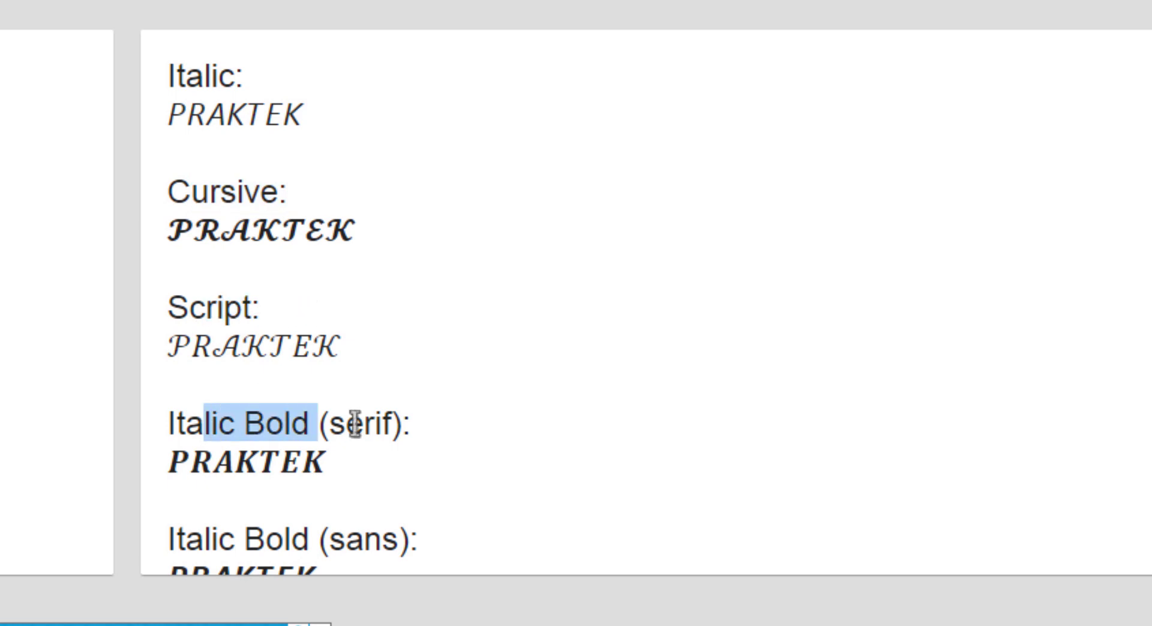
scroll(393, 371, "down", 3)
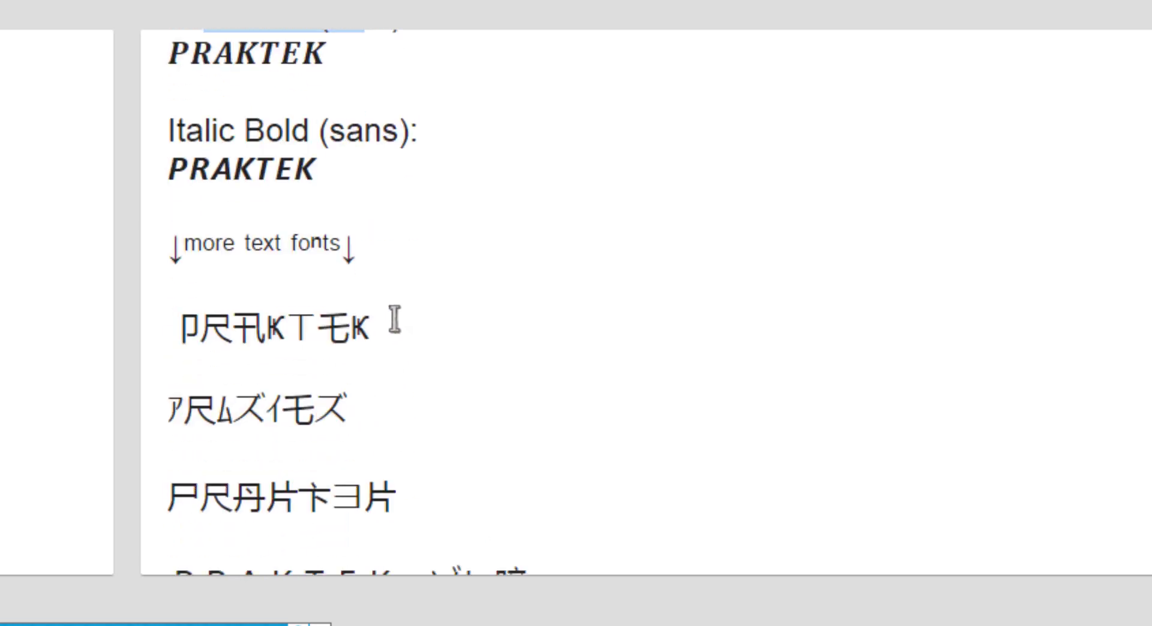
scroll(396, 320, "up", 3)
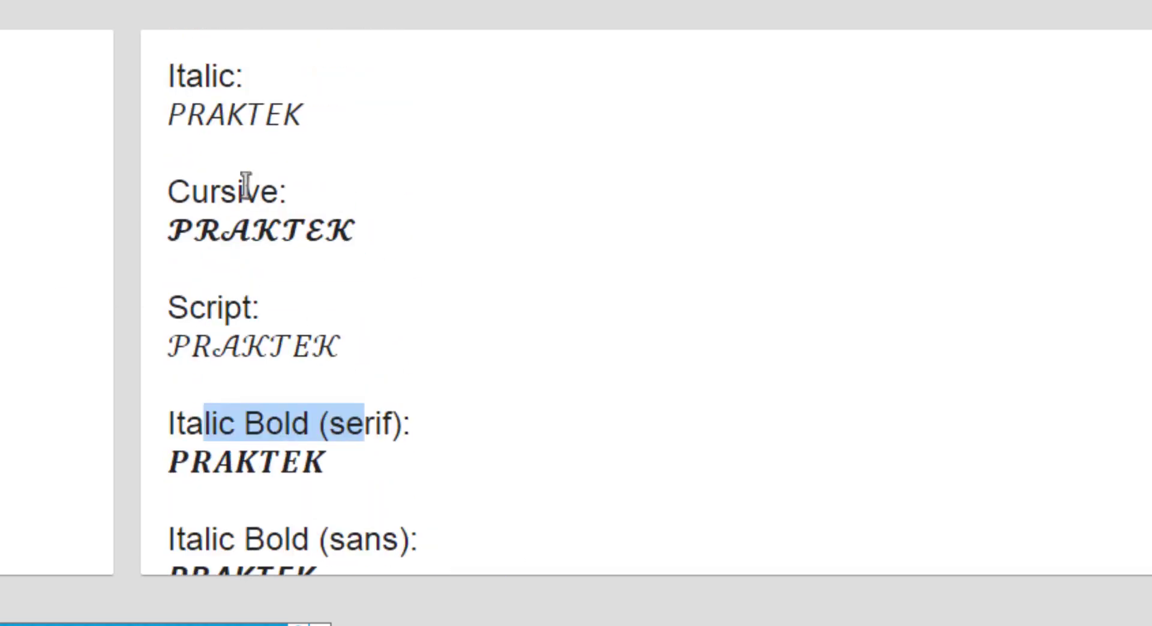
double_click(217, 113)
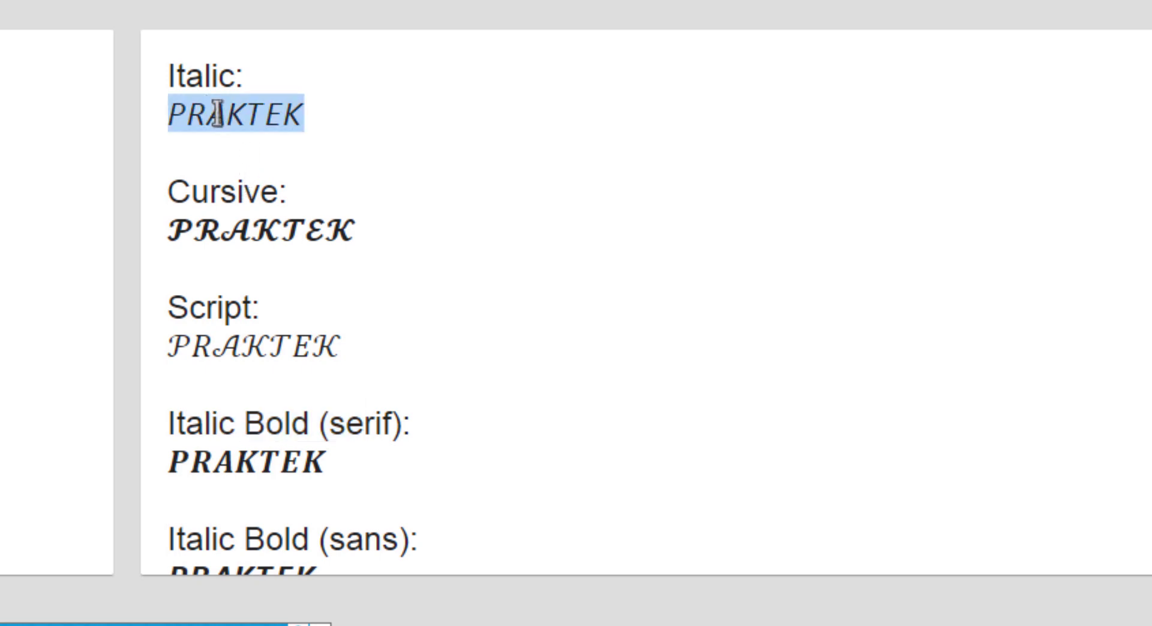
double_click(232, 229)
double_click(237, 345)
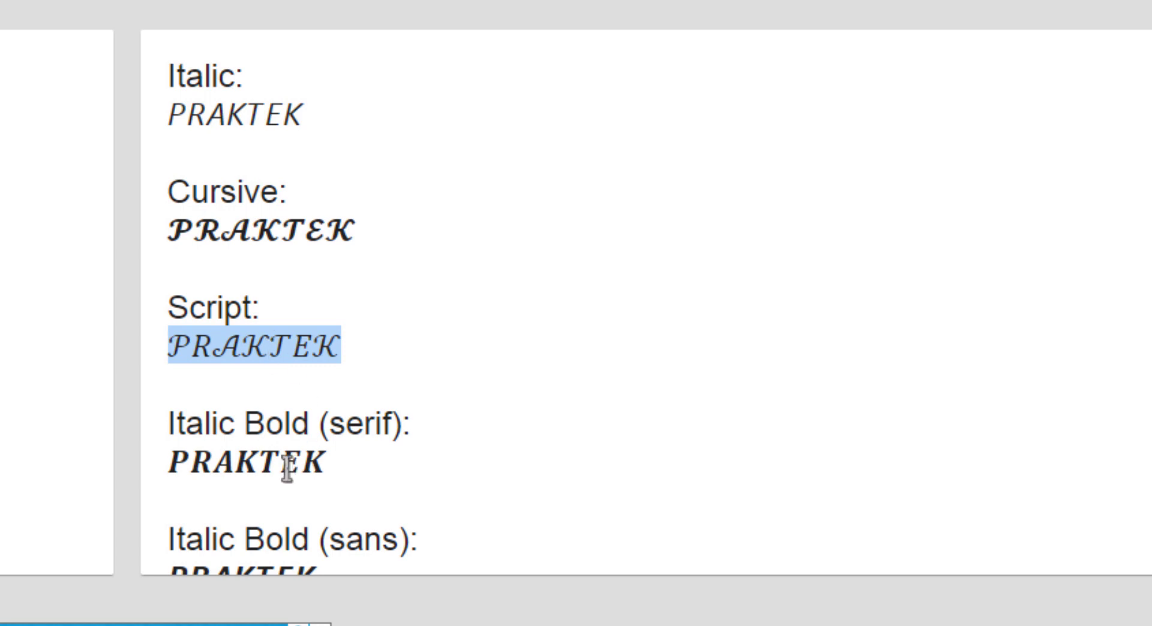
double_click(264, 465)
Copy the Italic Bold (sans) version of PRAKTEK
scroll(434, 454, "down", 2)
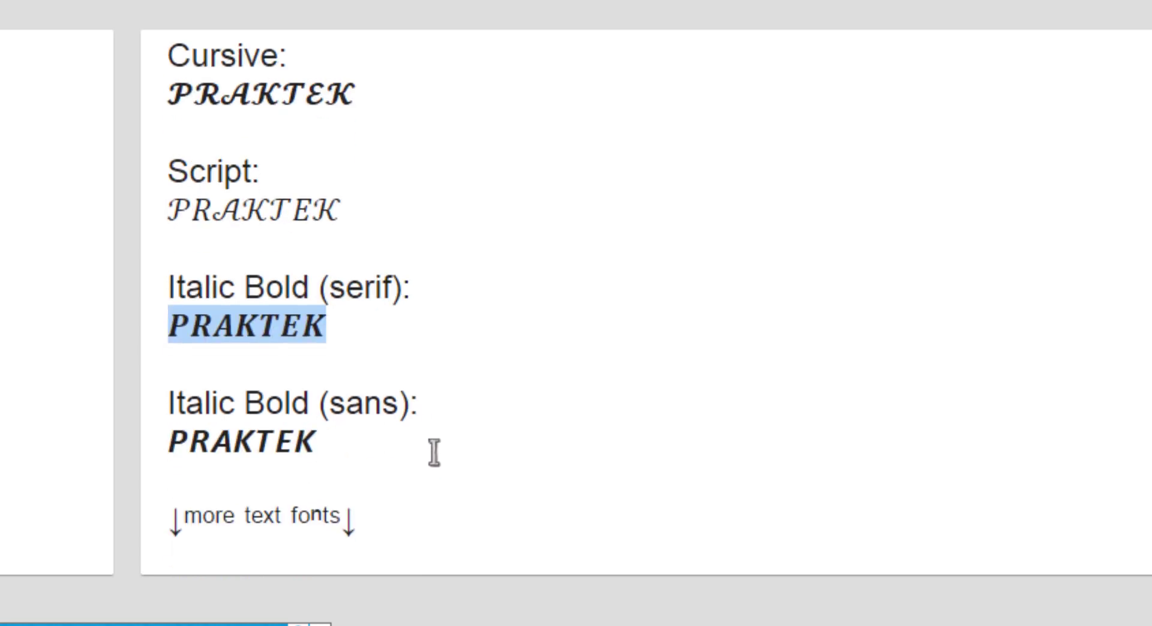
scroll(401, 394, "down", 2)
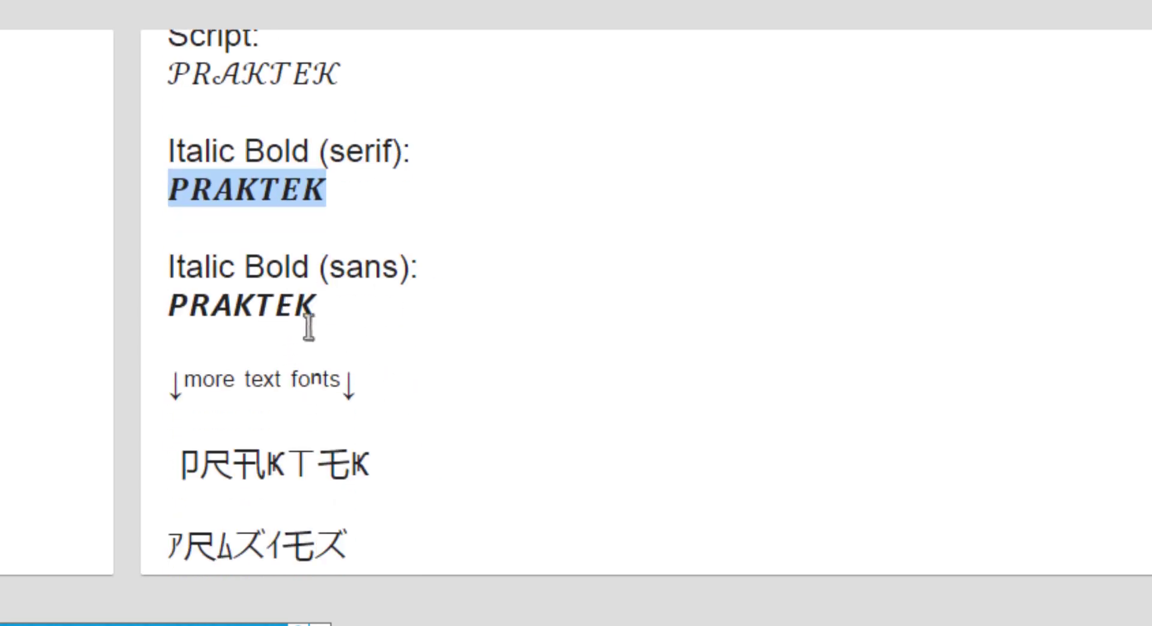
scroll(308, 326, "down", 5)
scroll(298, 304, "up", 7)
scroll(311, 308, "down", 6)
scroll(251, 240, "up", 1)
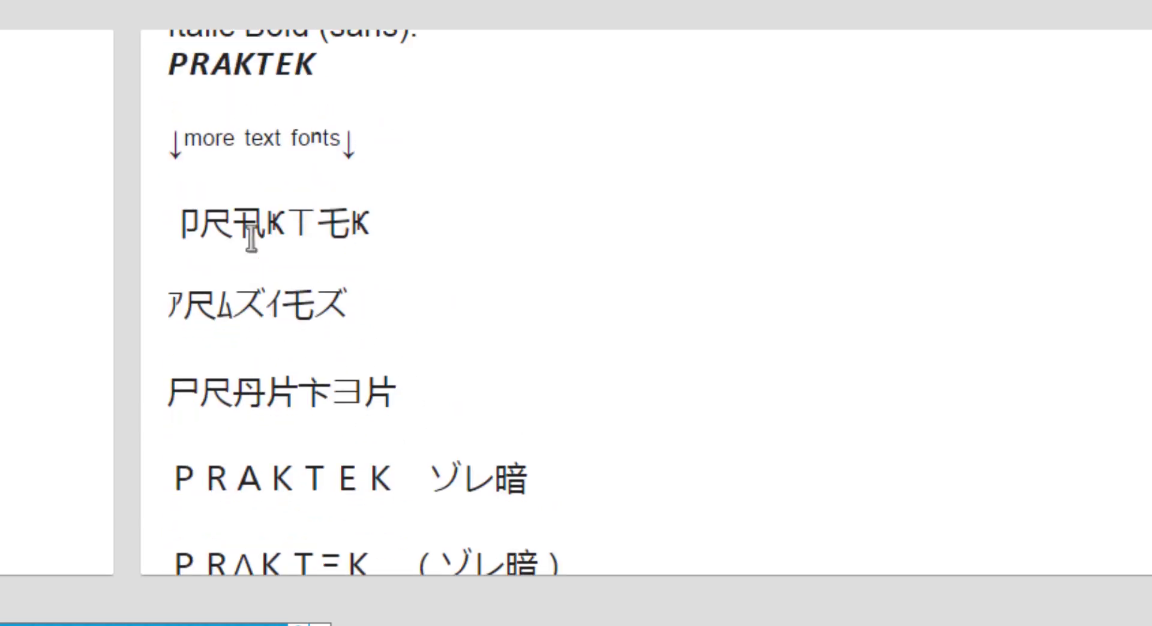
scroll(251, 240, "up", 4)
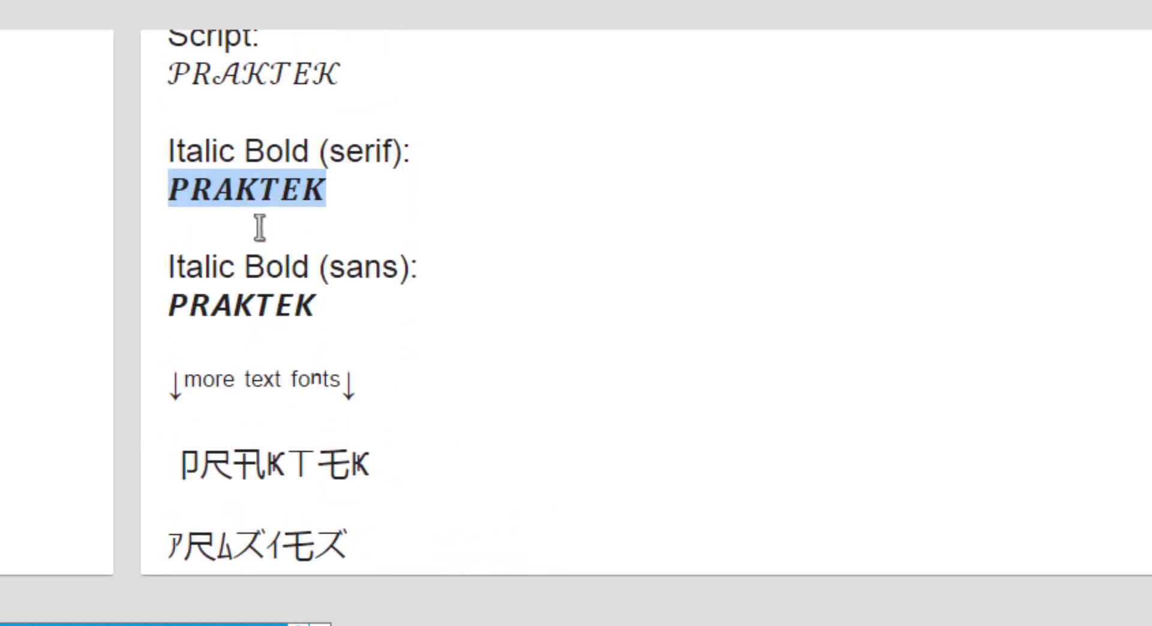
double_click(237, 304)
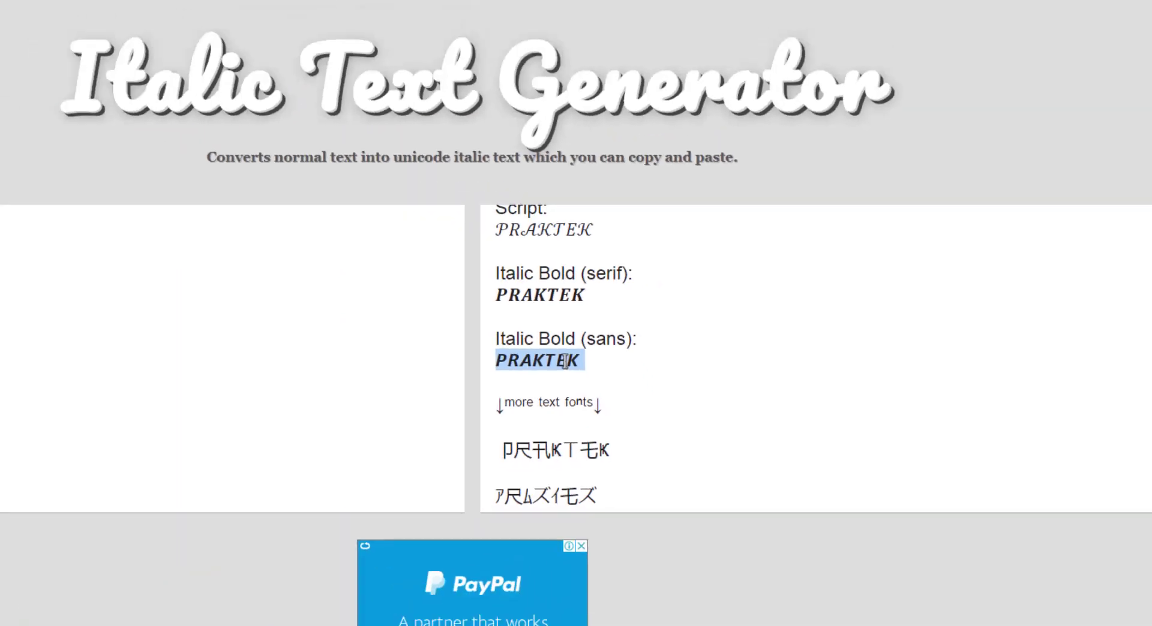
right_click(311, 309)
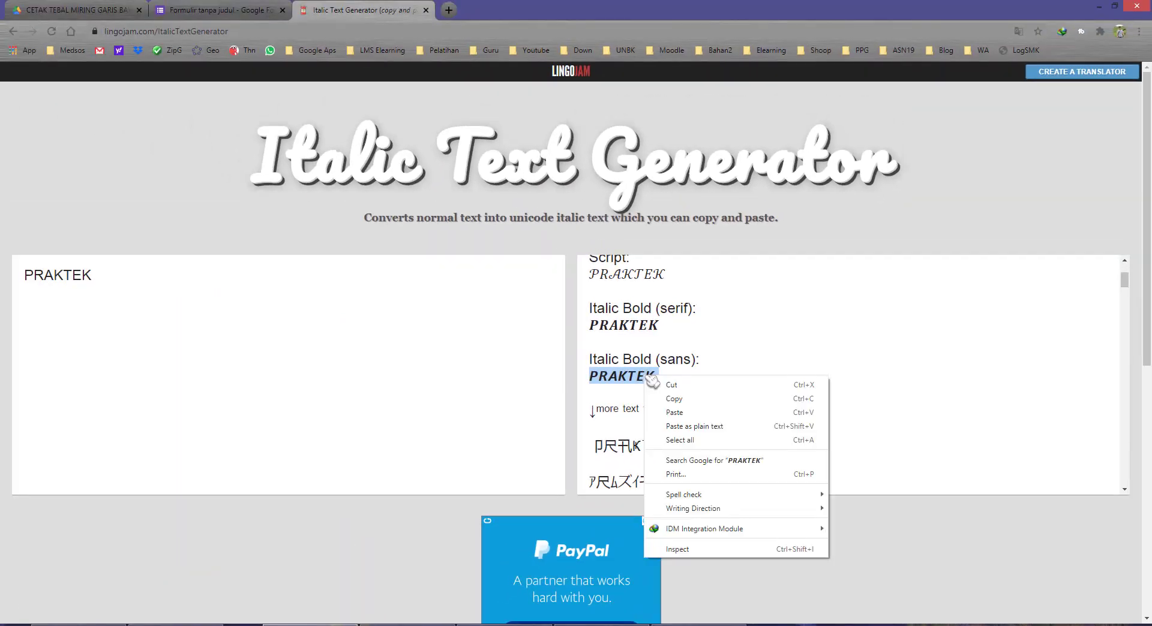
left_click(681, 400)
Paste the bold-italic PRAKTEK over the plain word in the first option
left_click(231, 18)
double_click(418, 310)
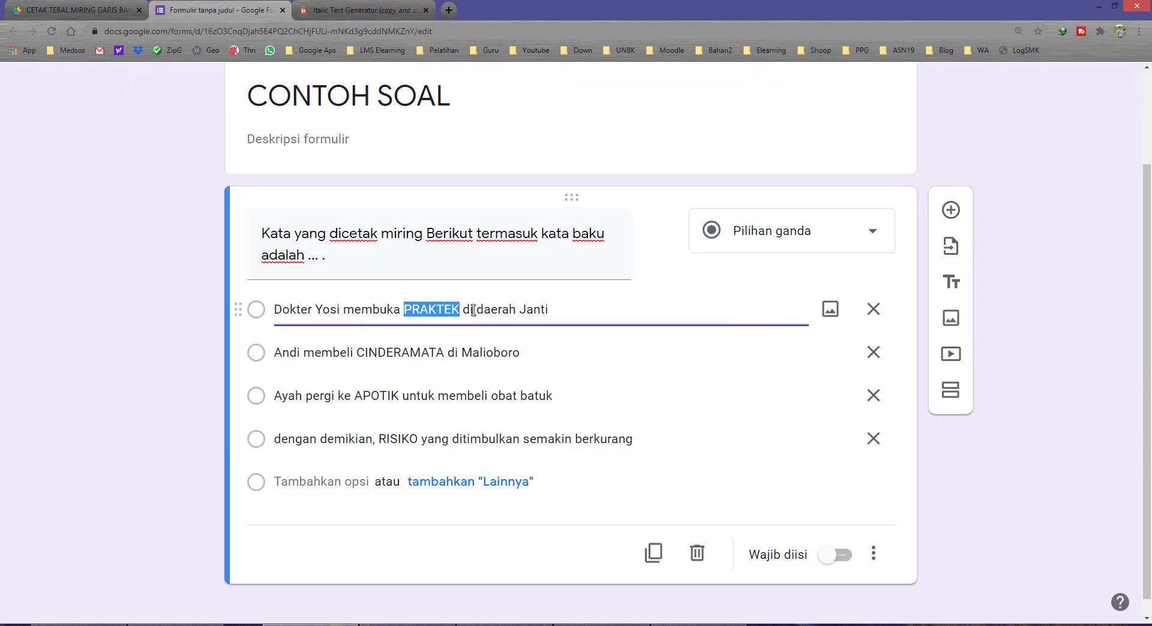
scroll(474, 310, "up", 2)
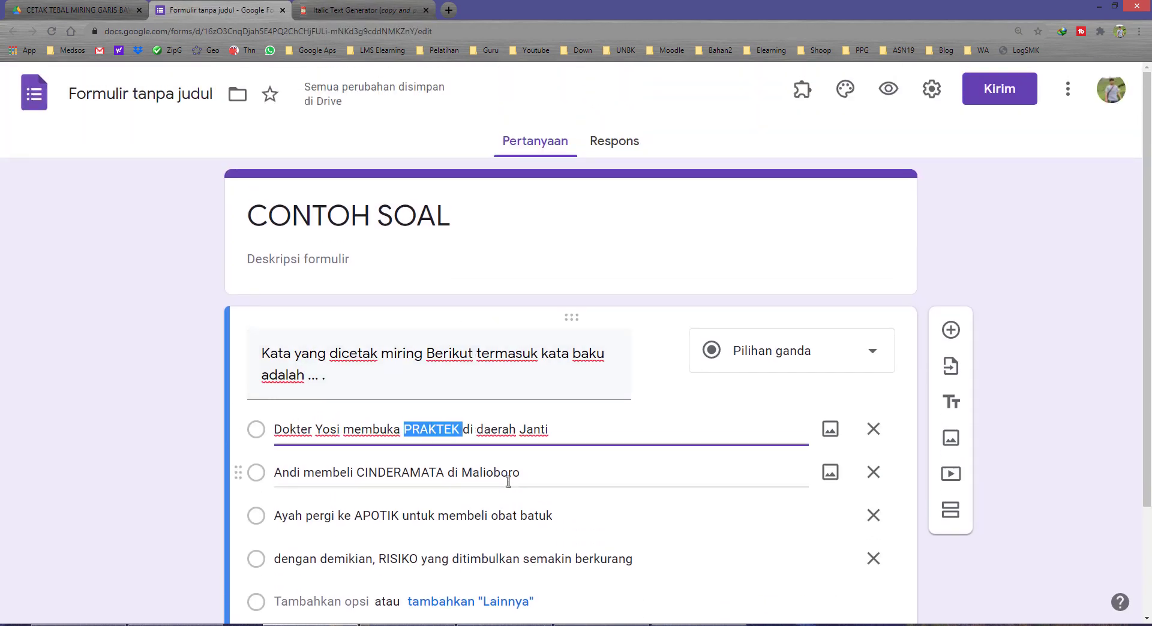
key("ctrl+v")
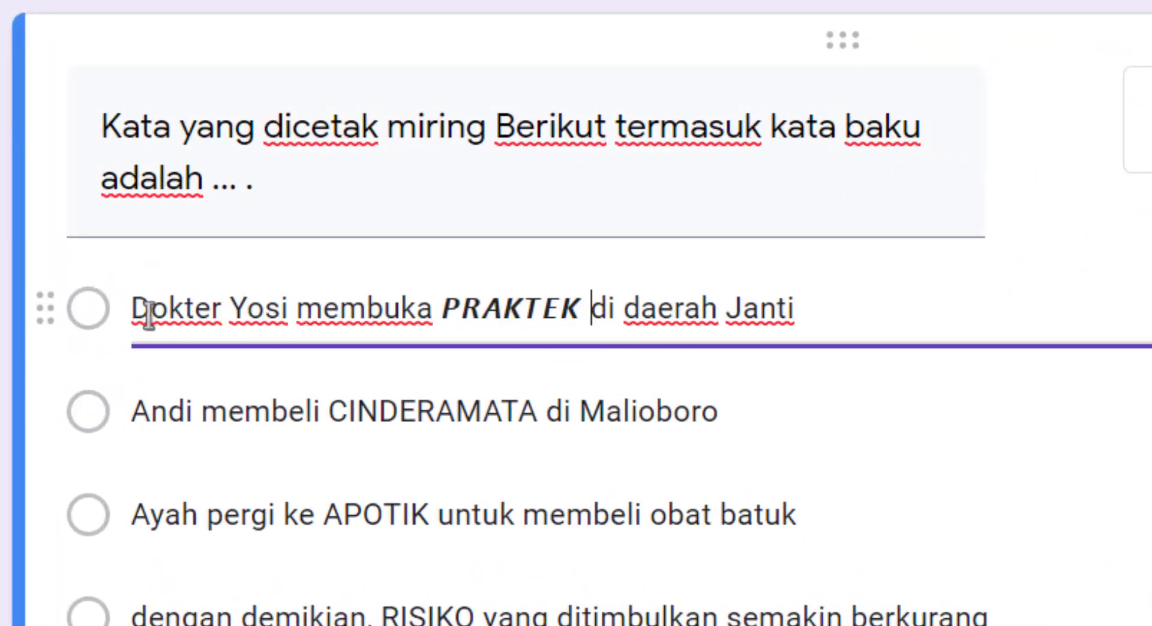
left_click_drag(442, 309, 589, 309)
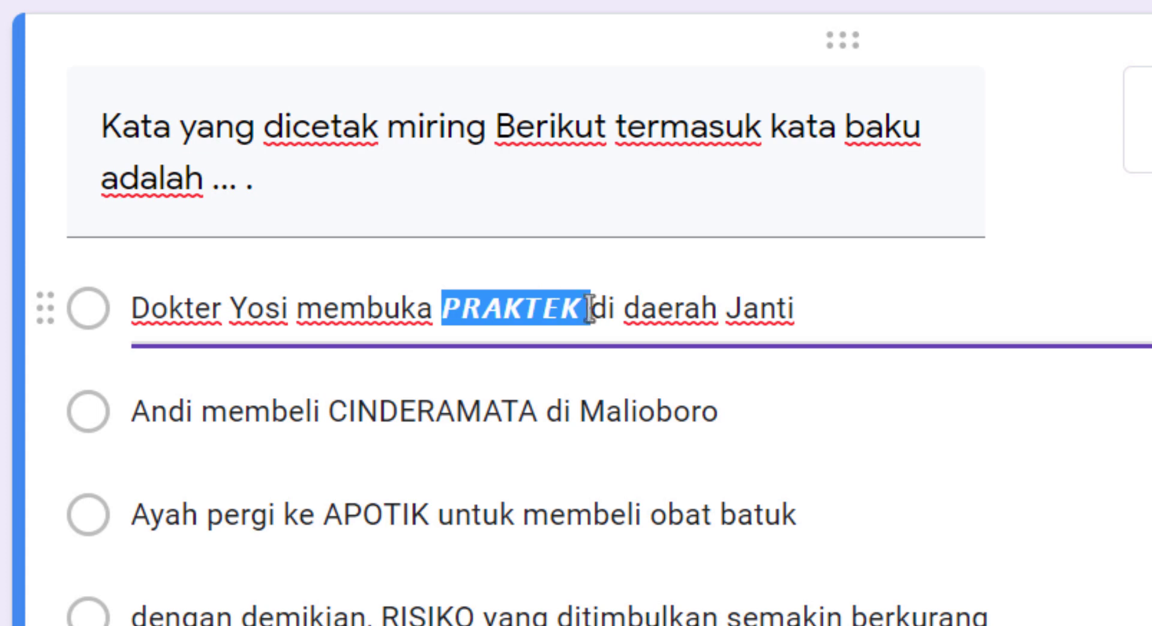
Select the word CINDERAMATA in the second answer option
left_click(307, 139)
left_click(426, 128)
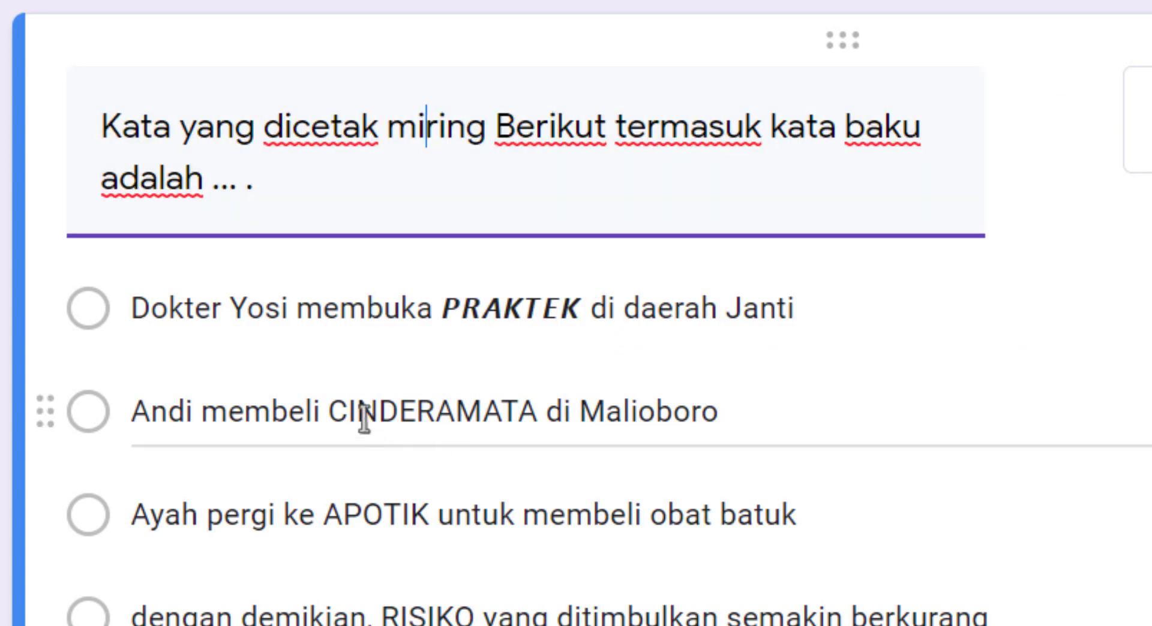
left_click(403, 411)
scroll(473, 414, "down", 2)
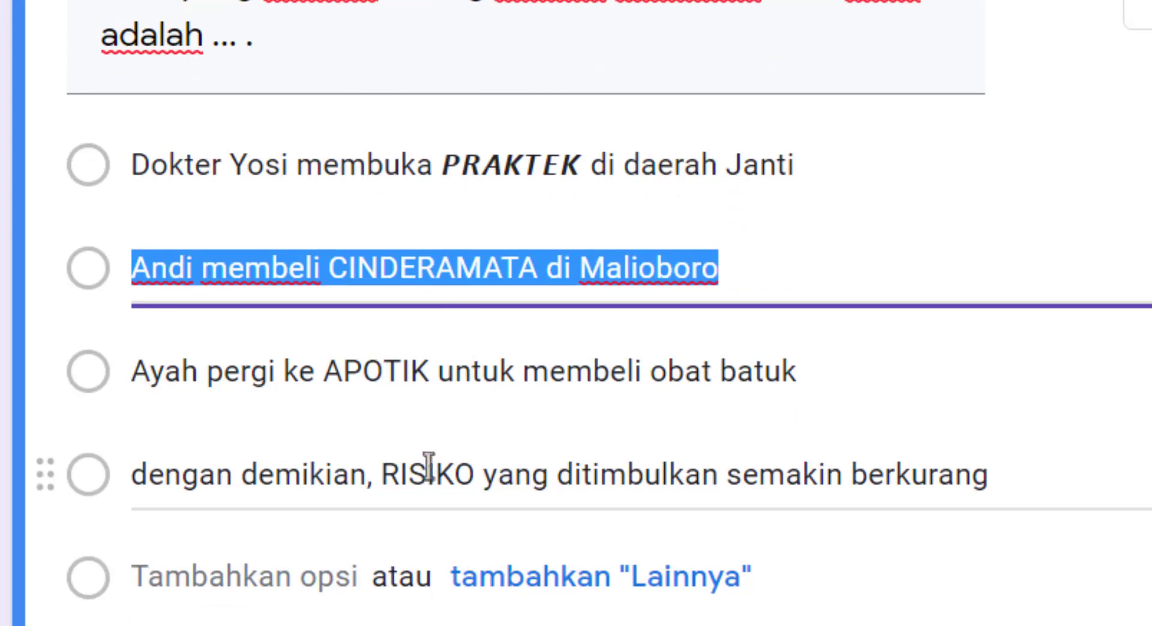
double_click(401, 269)
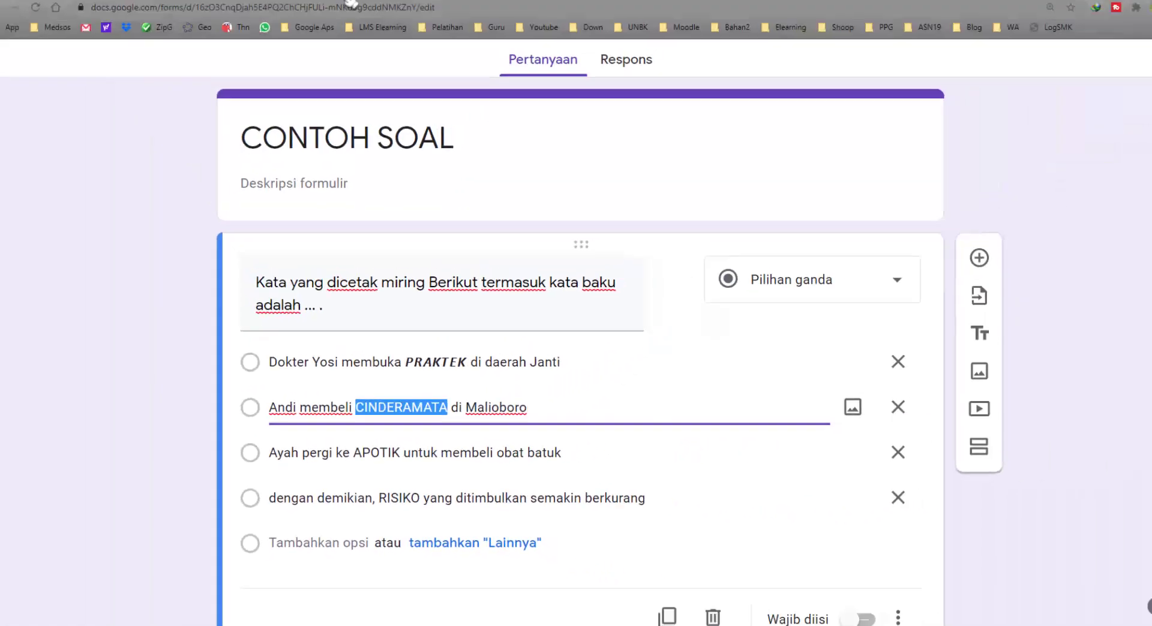
Replace PRAKTEK with CINDERAMATA in the Italic Text Generator input
key("ctrl+Tab")
left_click(133, 280)
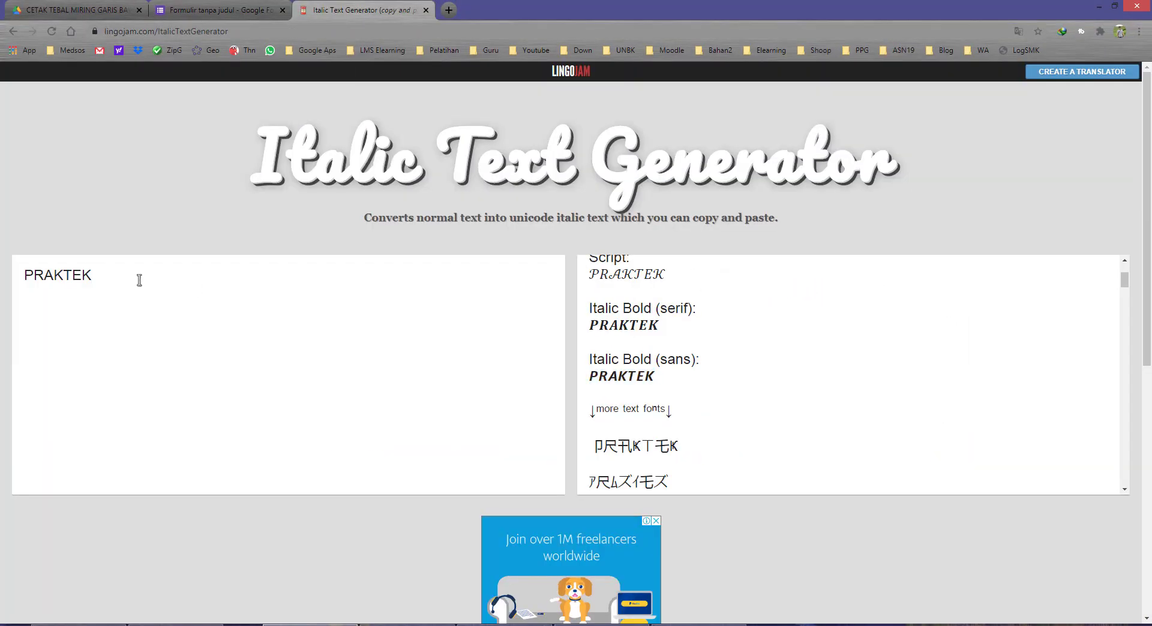
left_click_drag(139, 280, 7, 281)
key("ctrl+v")
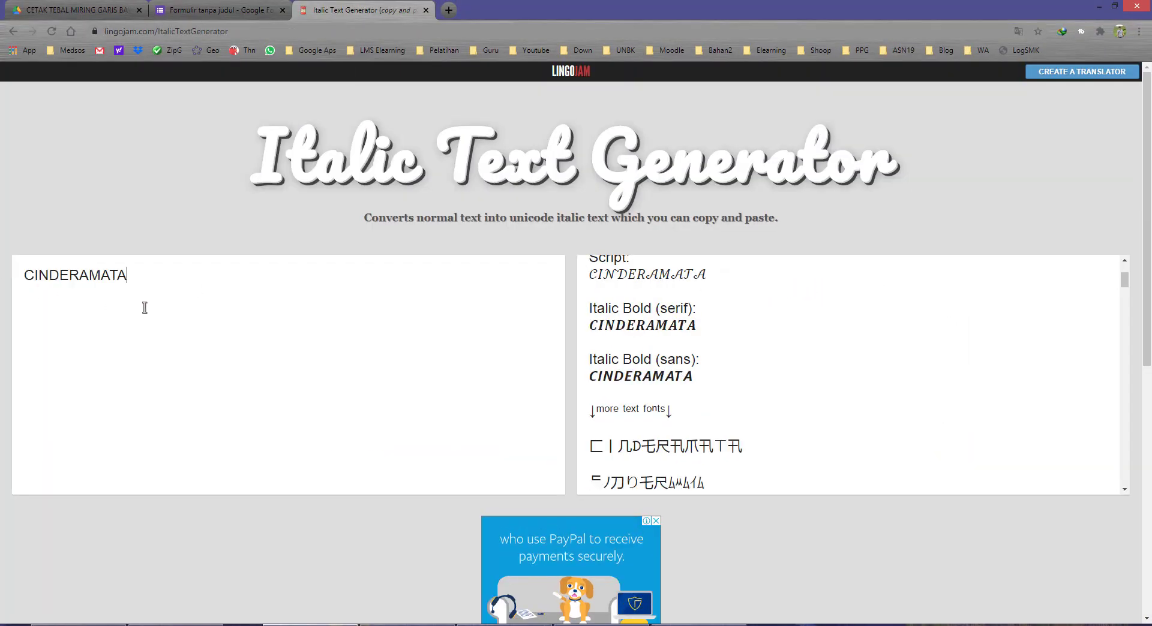
left_click(716, 310)
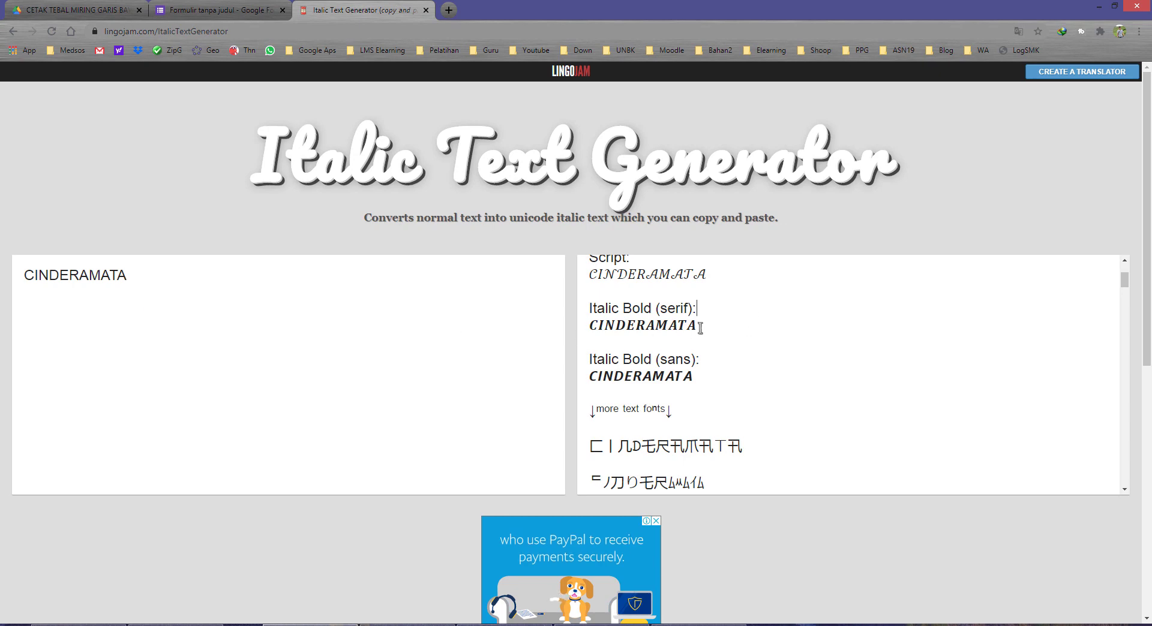
scroll(690, 324, "up", 2)
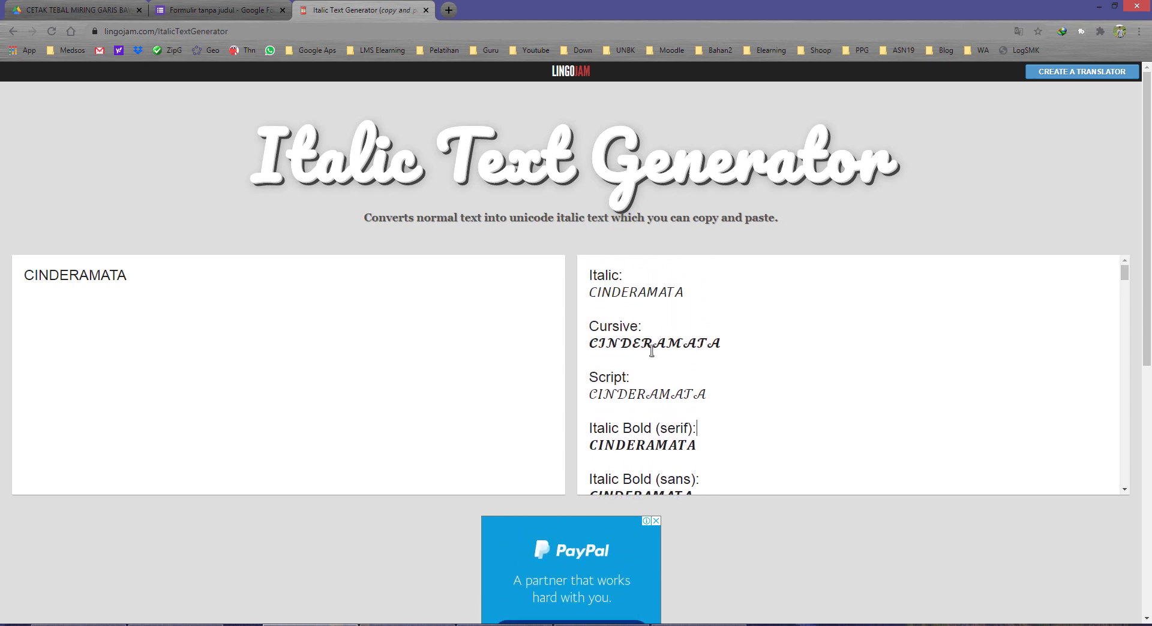
scroll(650, 352, "down", 1)
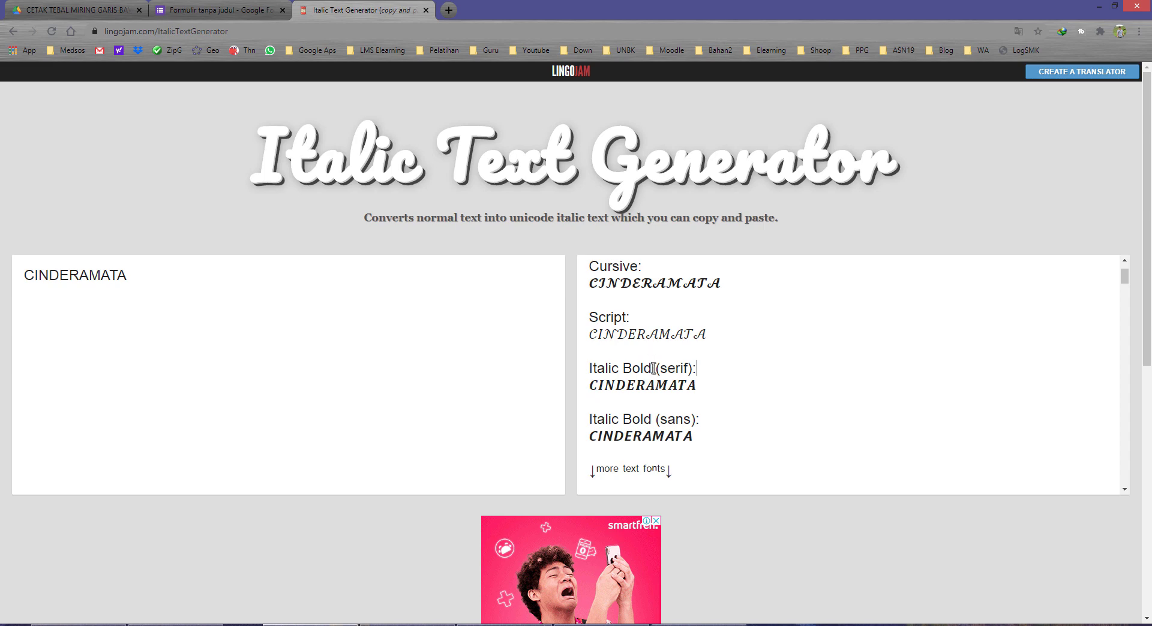
scroll(627, 367, "down", 1)
Paste the Italic Bold (sans) CINDERAMATA over the plain word in option 2
double_click(627, 375)
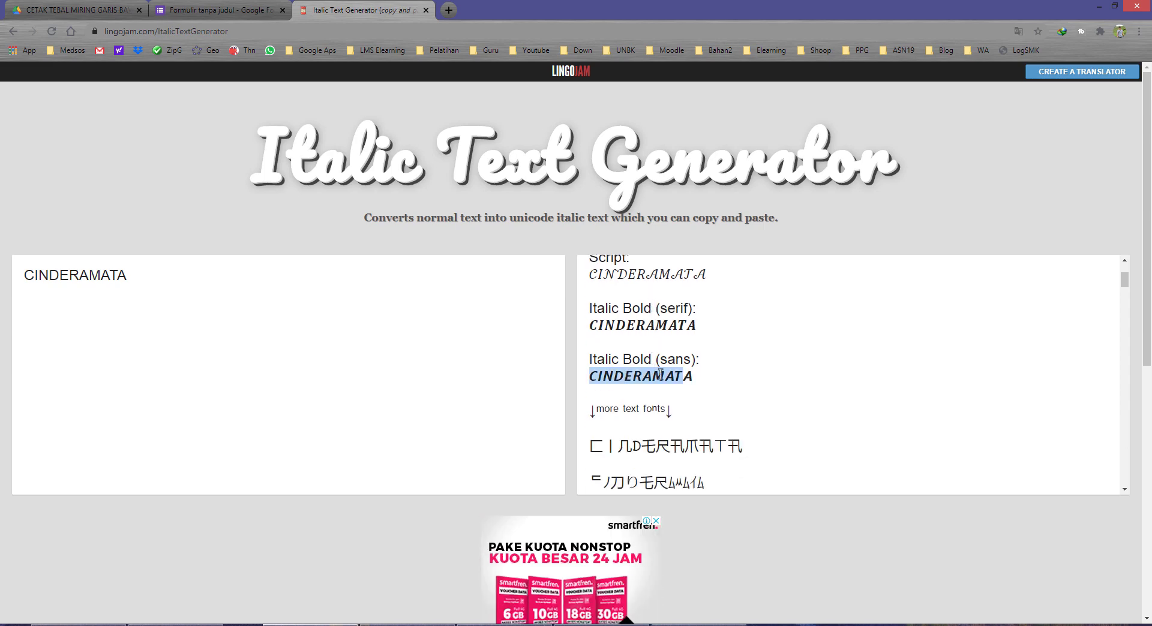
triple_click(661, 374)
key("ctrl+c")
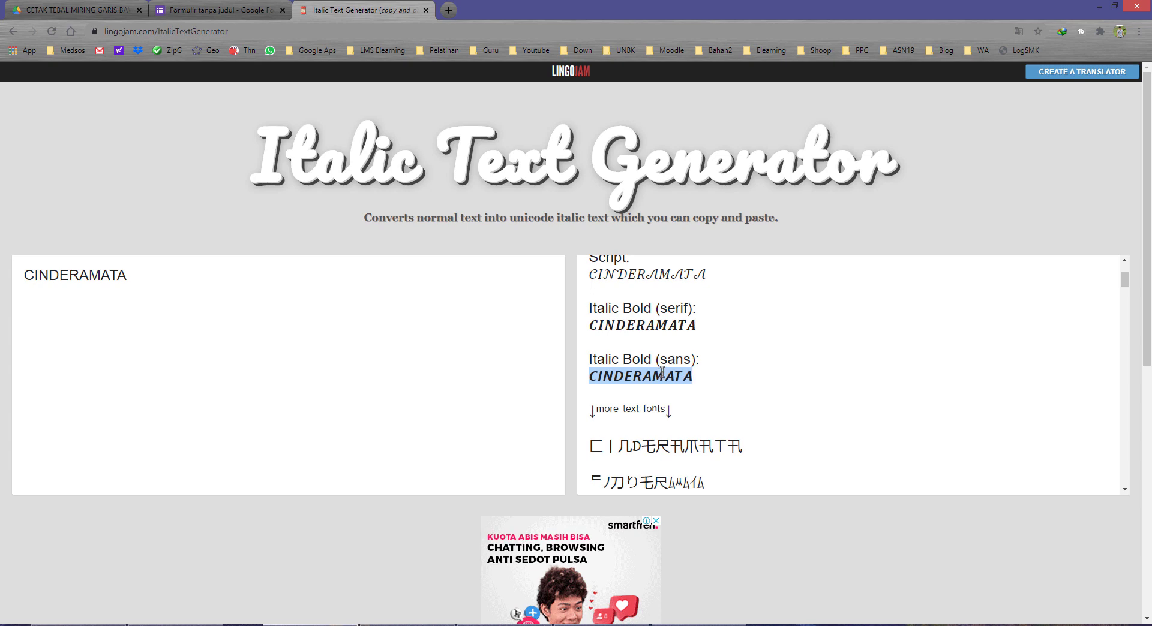
left_click(228, 11)
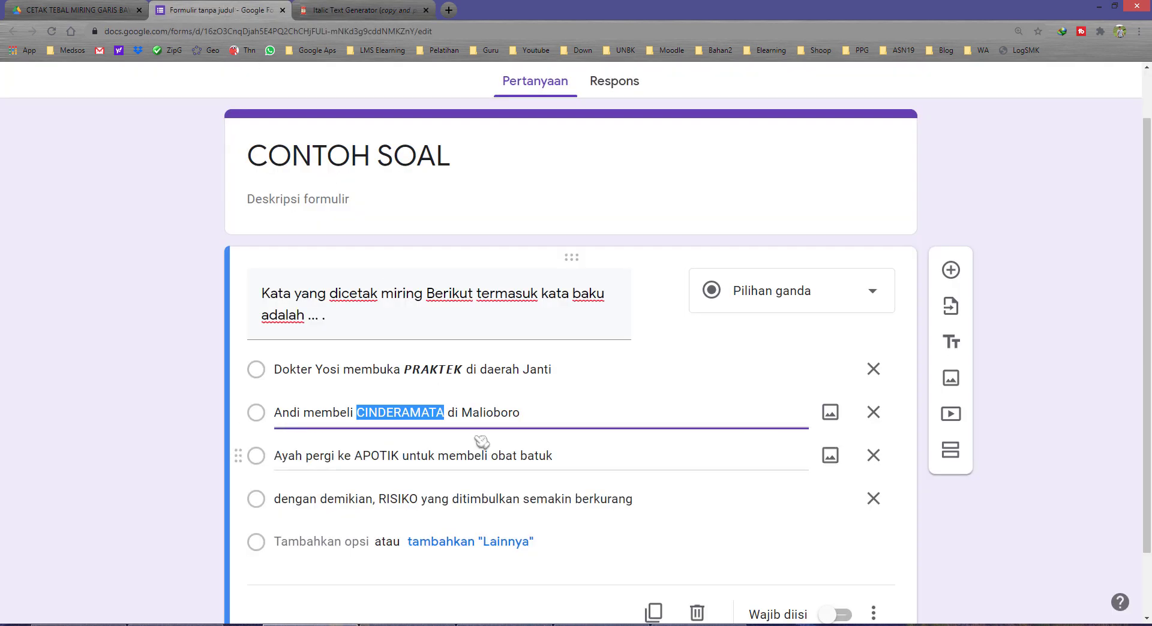
key("ctrl+v")
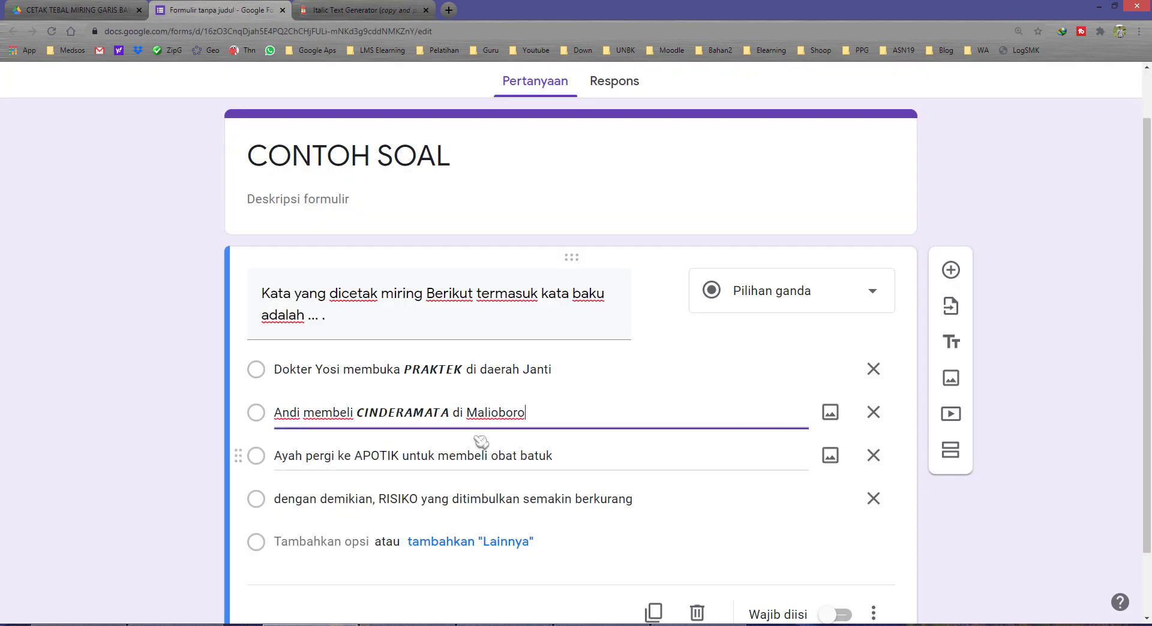
Convert APOTIK to Italic Bold (sans) and paste it over the third option's word
left_click(378, 456)
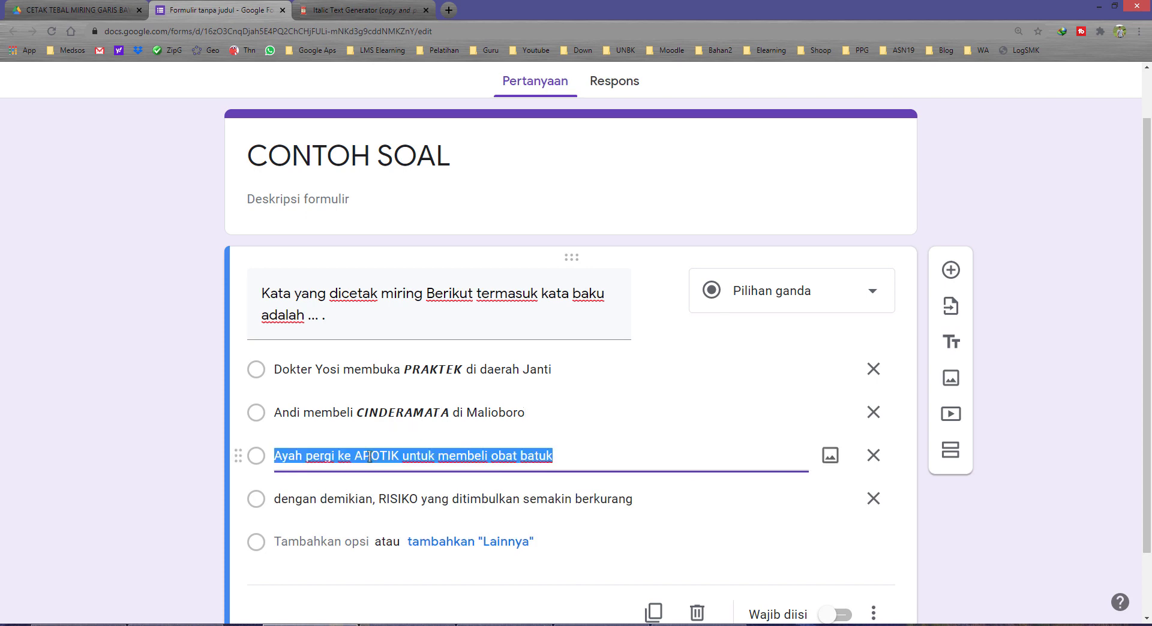
double_click(377, 456)
left_click(381, 10)
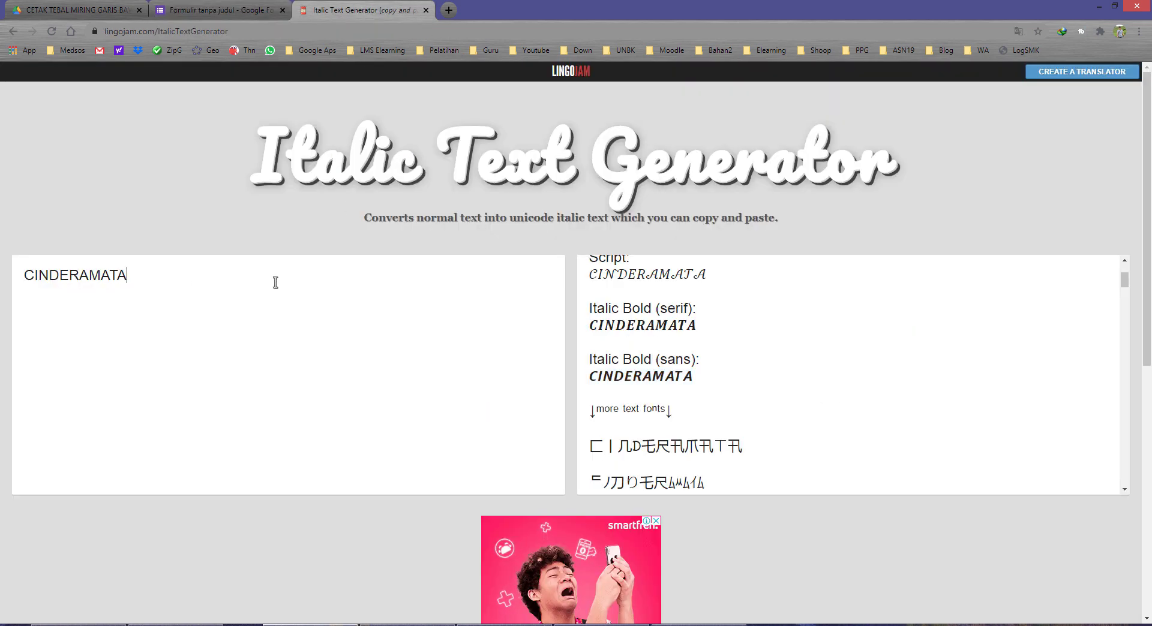
left_click_drag(275, 283, 12, 279)
type("APO")
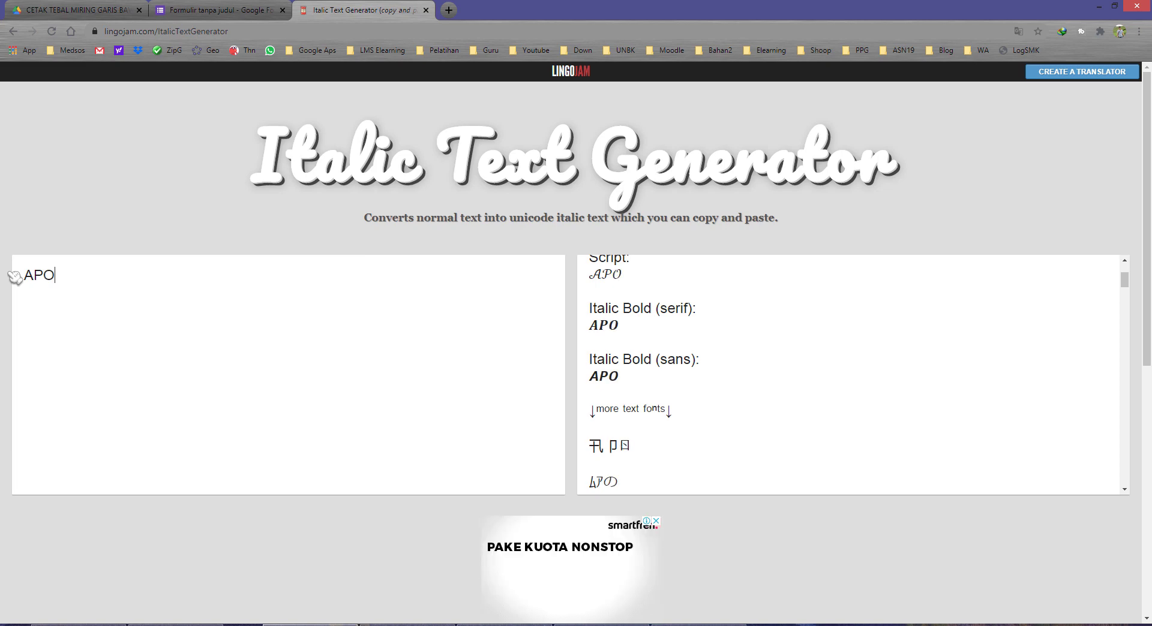
type("TIK")
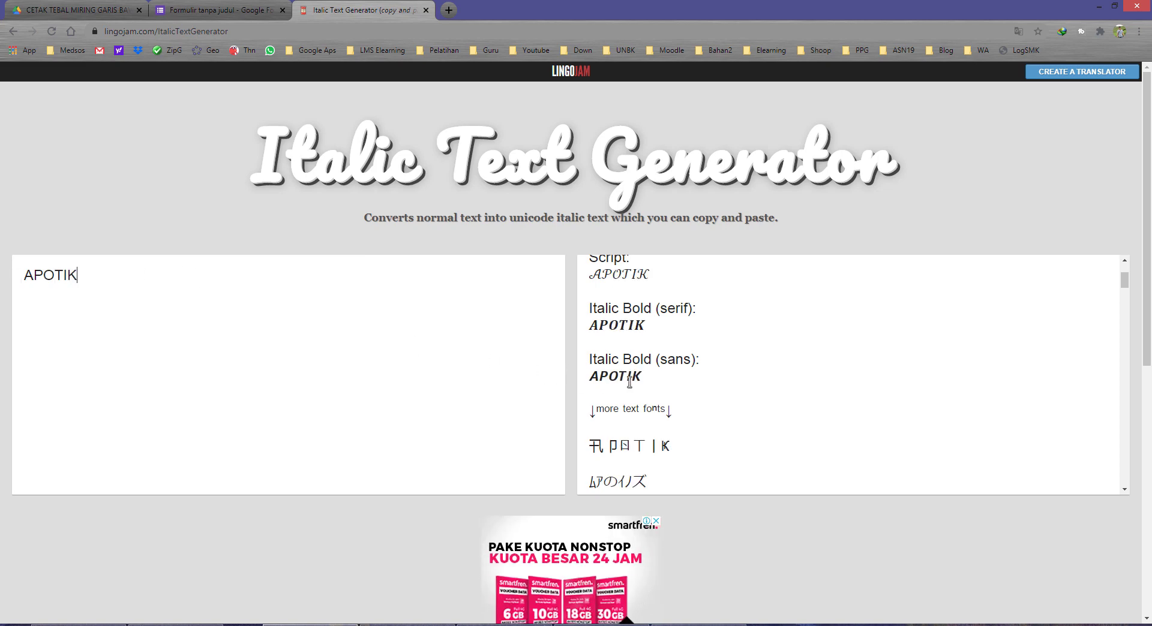
double_click(629, 381)
key("ctrl+c")
left_click(216, 10)
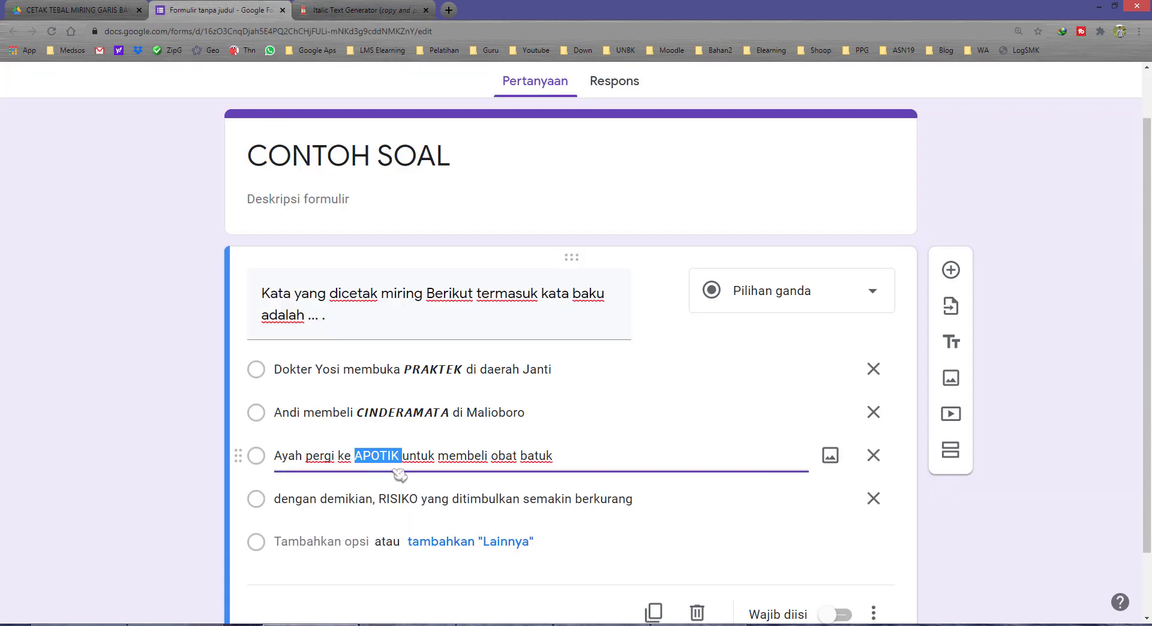
key("ctrl+v")
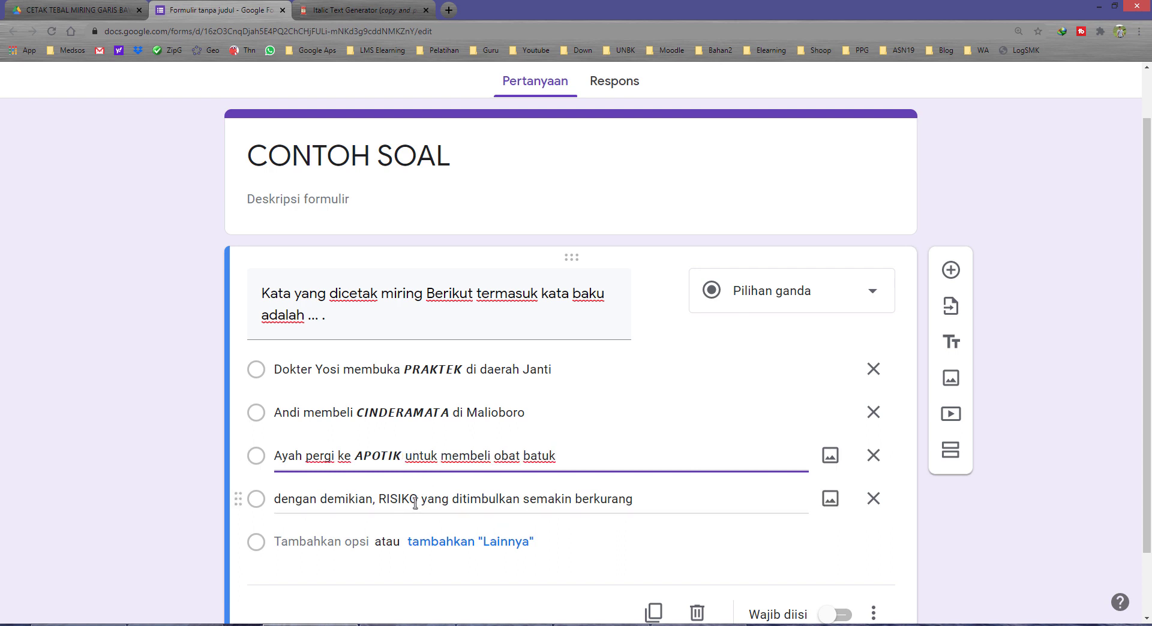
Convert RISIKO to Italic Bold (sans) and paste it over the fourth option's word
left_click(360, 11)
double_click(51, 275)
type("R")
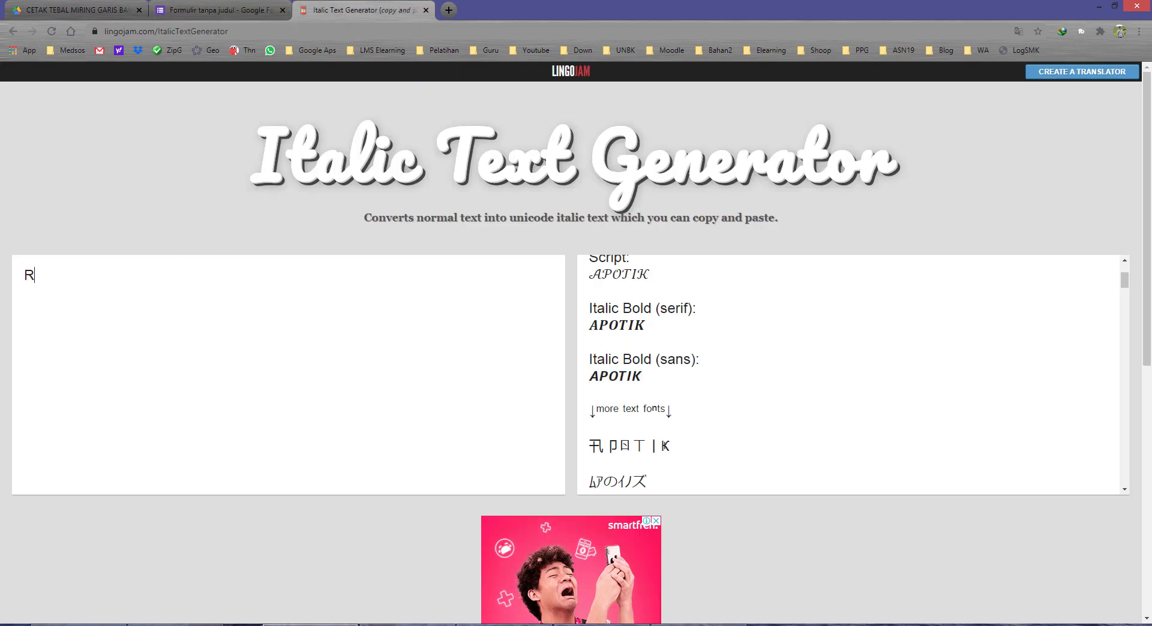
type("ISIKO")
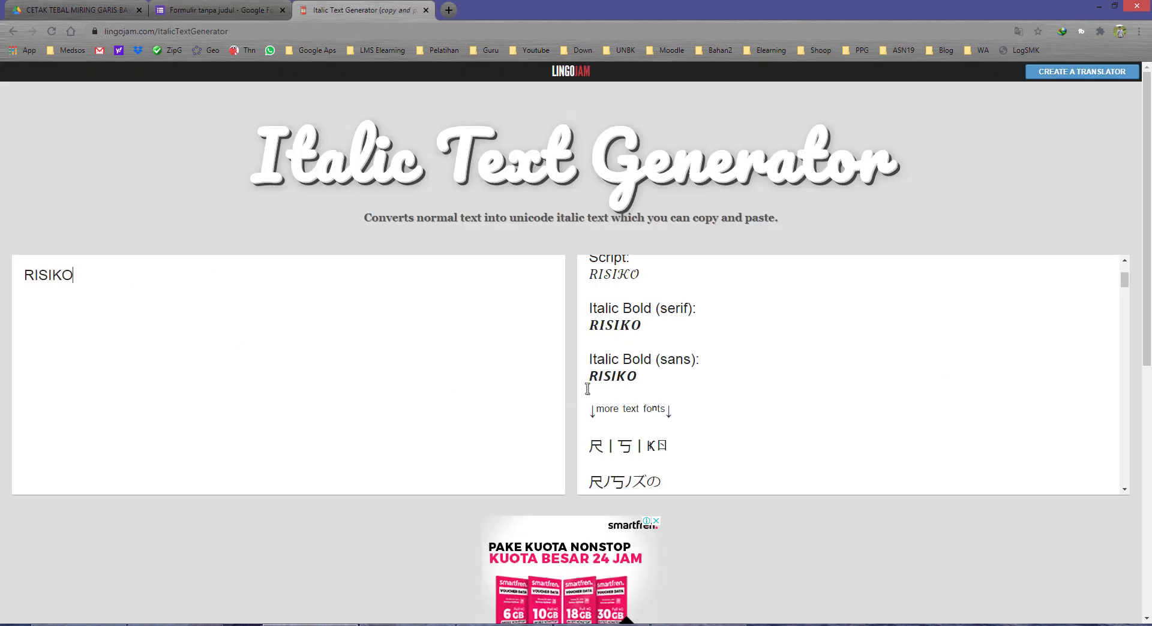
double_click(609, 379)
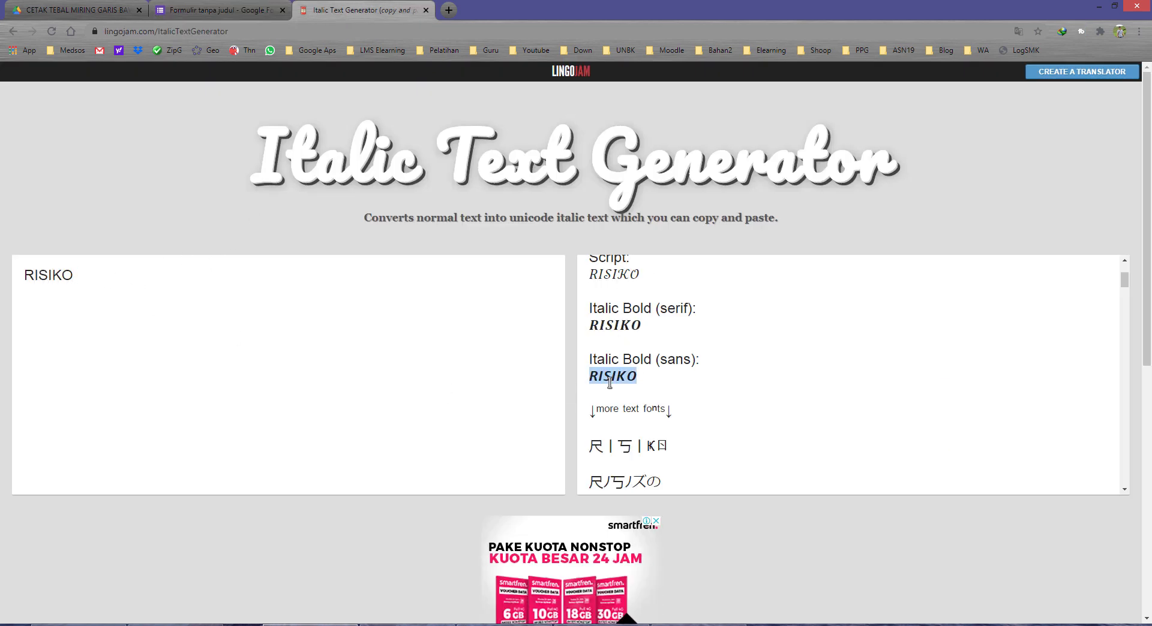
left_click(216, 10)
left_click(424, 515)
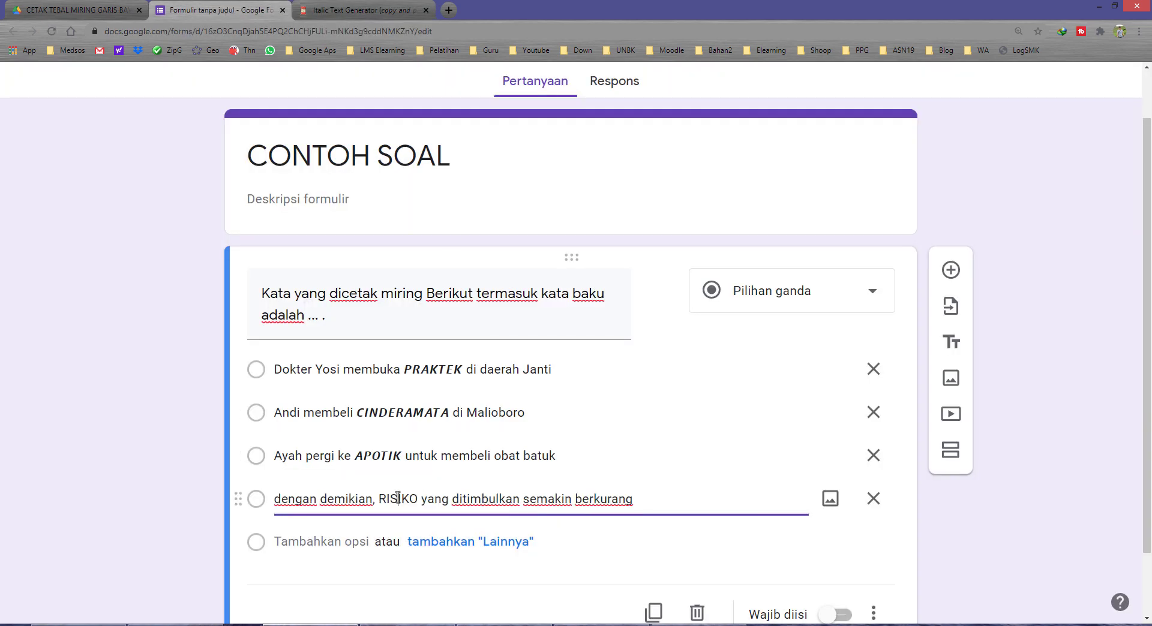
double_click(398, 499)
type("𝑹𝑰𝑺𝑰𝑲𝑶")
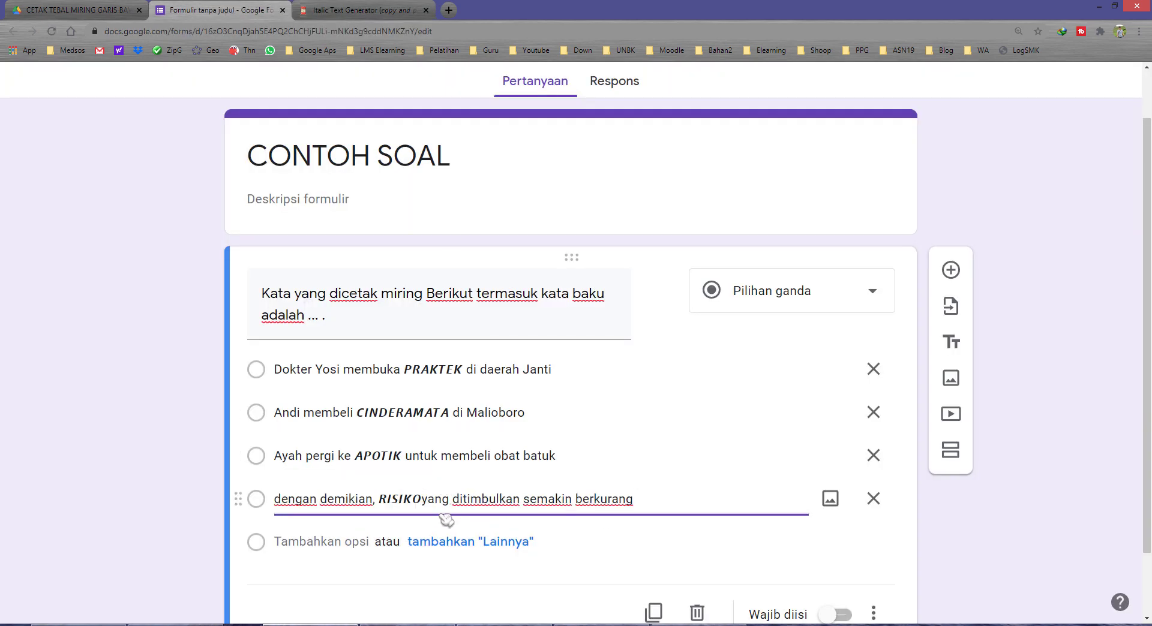
left_click(175, 410)
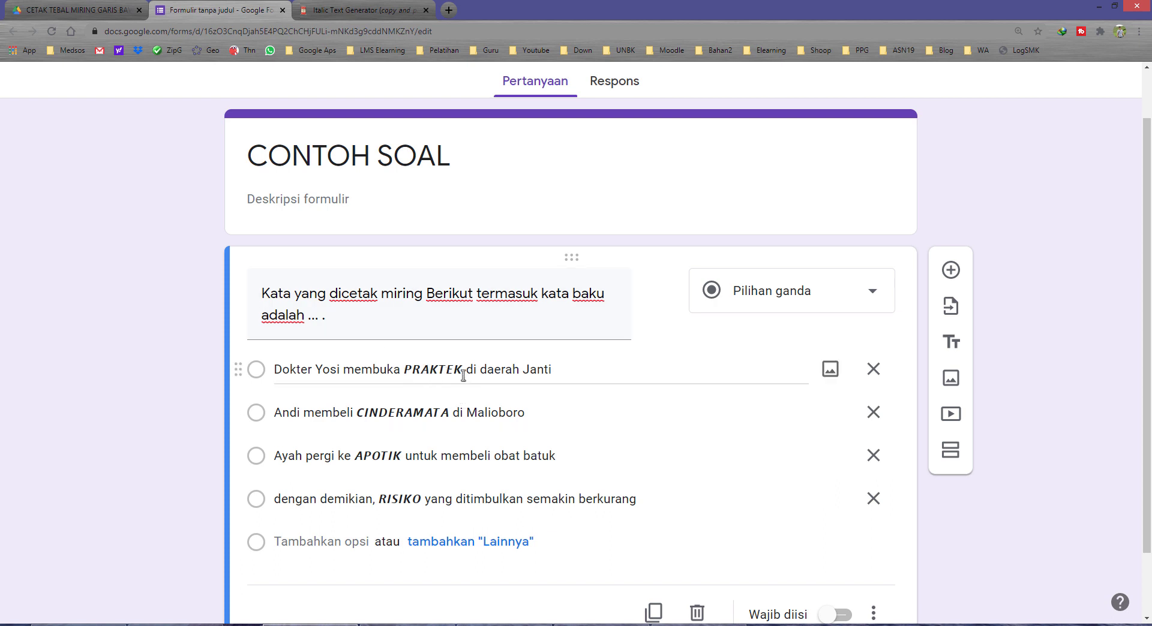
Select 'miring' in the question text, then select all text in the generator input
triple_click(383, 300)
left_click(330, 295)
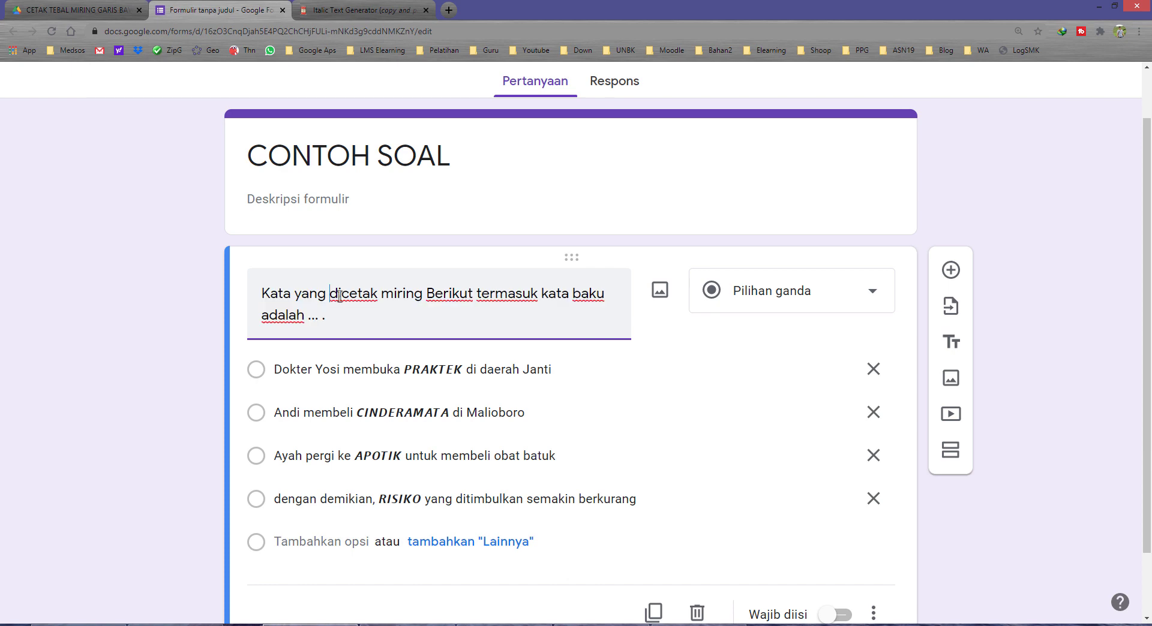
left_click_drag(332, 295, 417, 295)
double_click(399, 294)
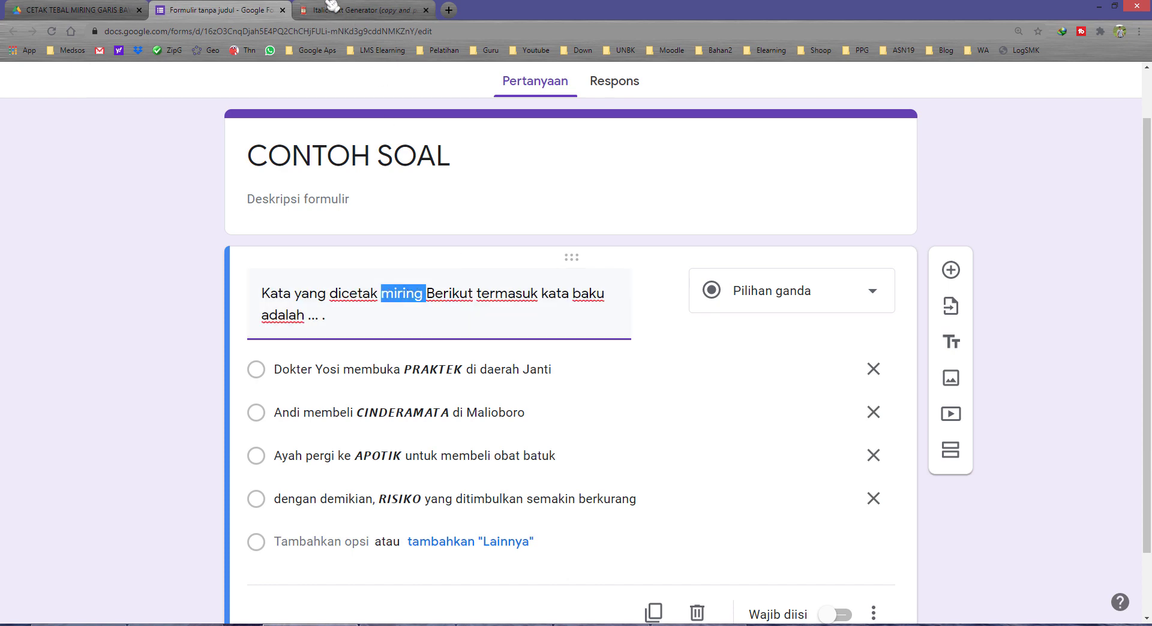
left_click(363, 10)
key("ctrl+a")
Type miring into the generator and paste its Italic Bold (serif) version over the question's word
type("mi")
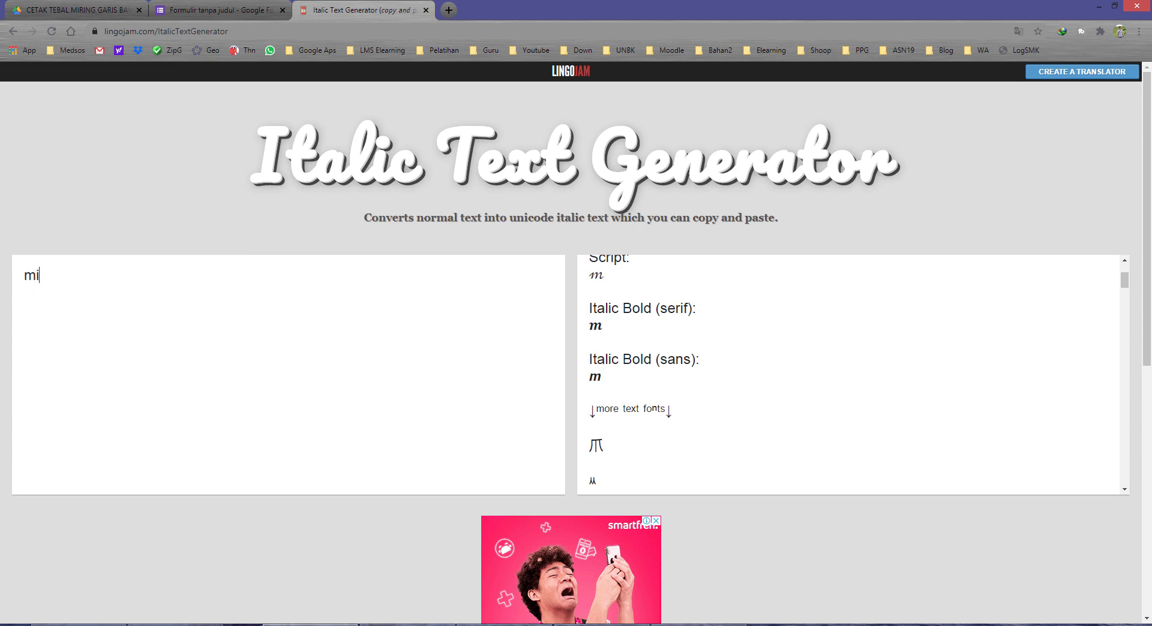
type("ring")
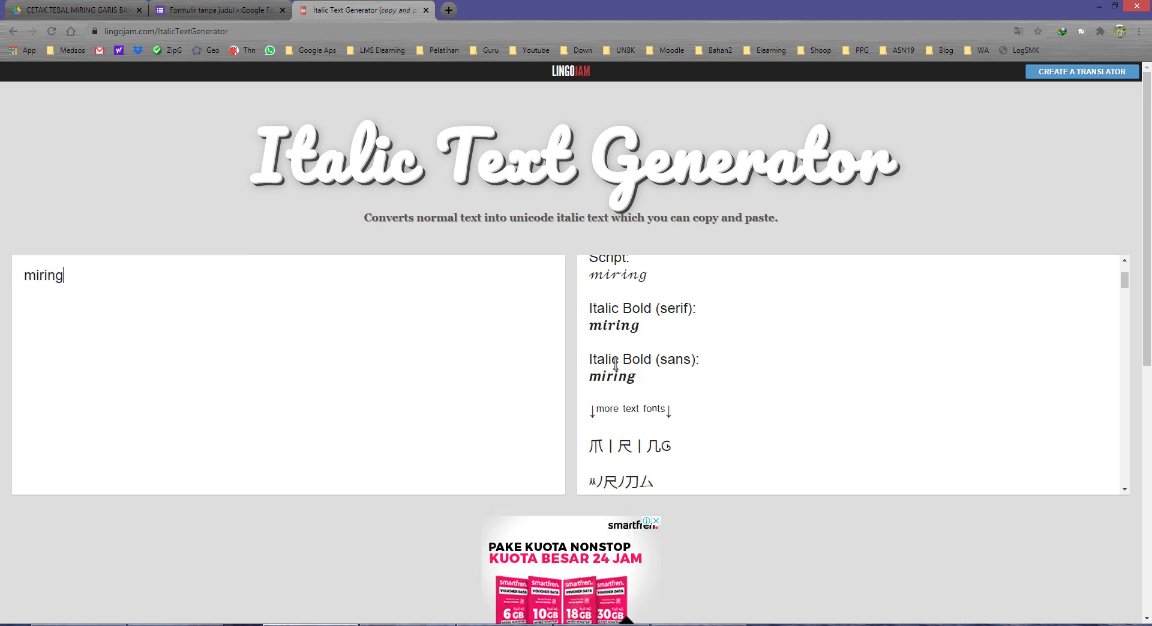
double_click(615, 326)
key("ctrl+c")
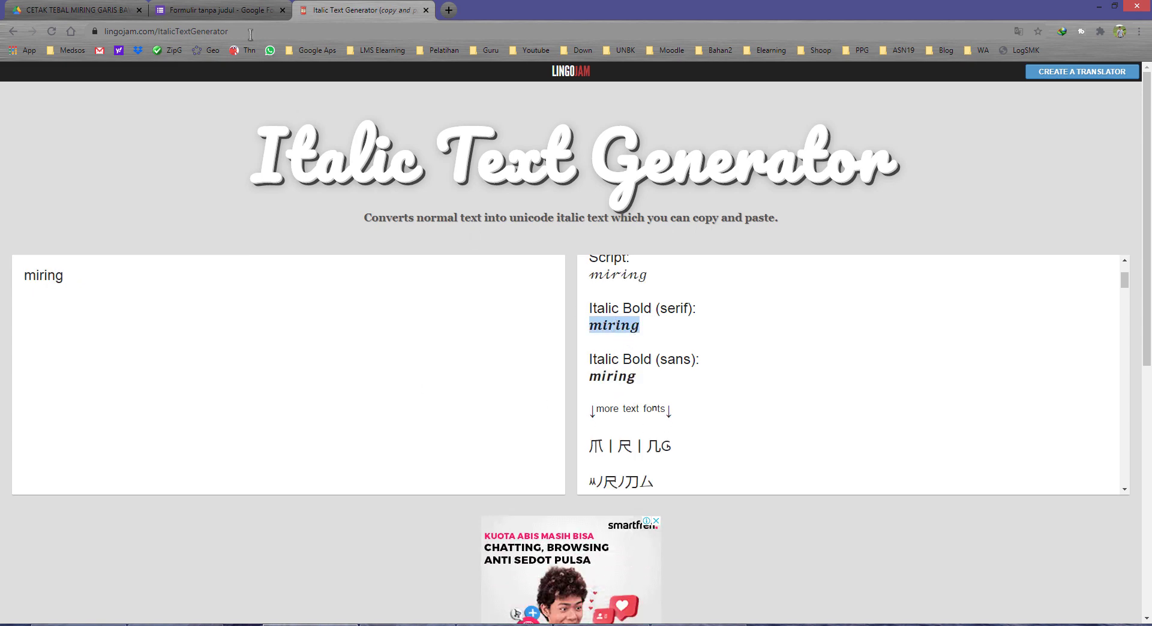
left_click(214, 10)
key("ctrl+v")
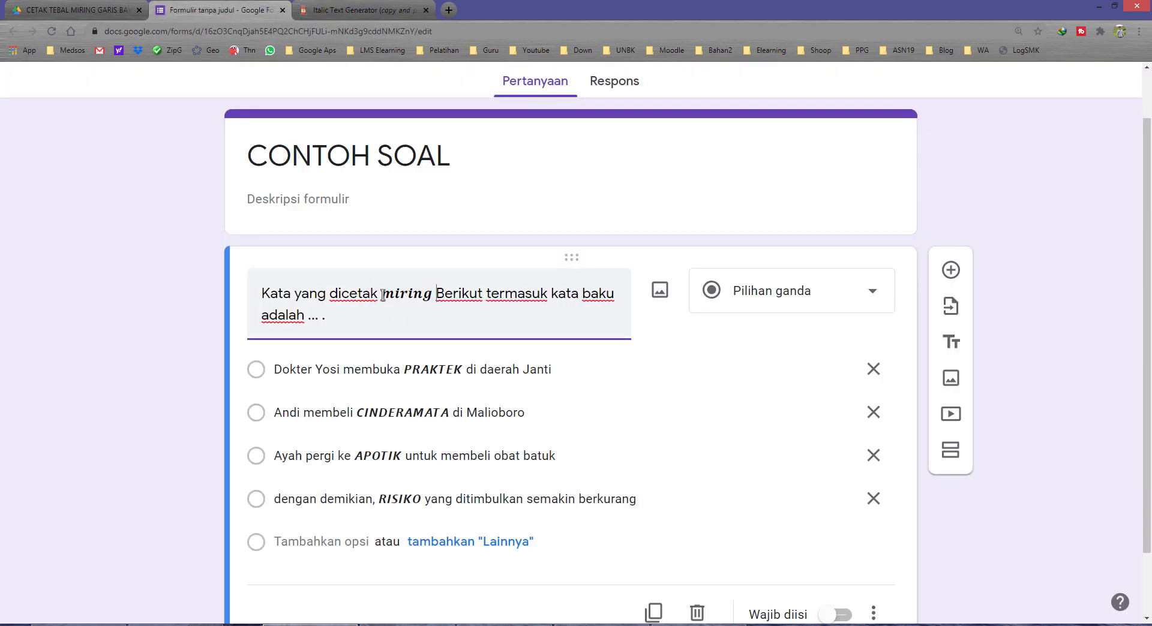
scroll(453, 314, "up", 1)
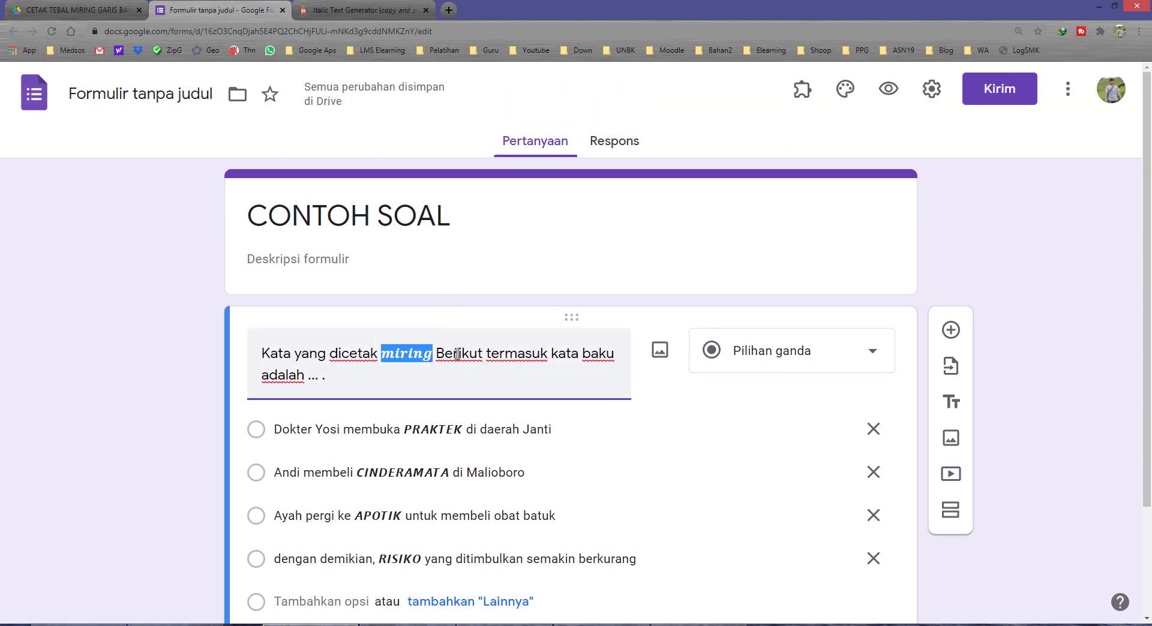
left_click(152, 374)
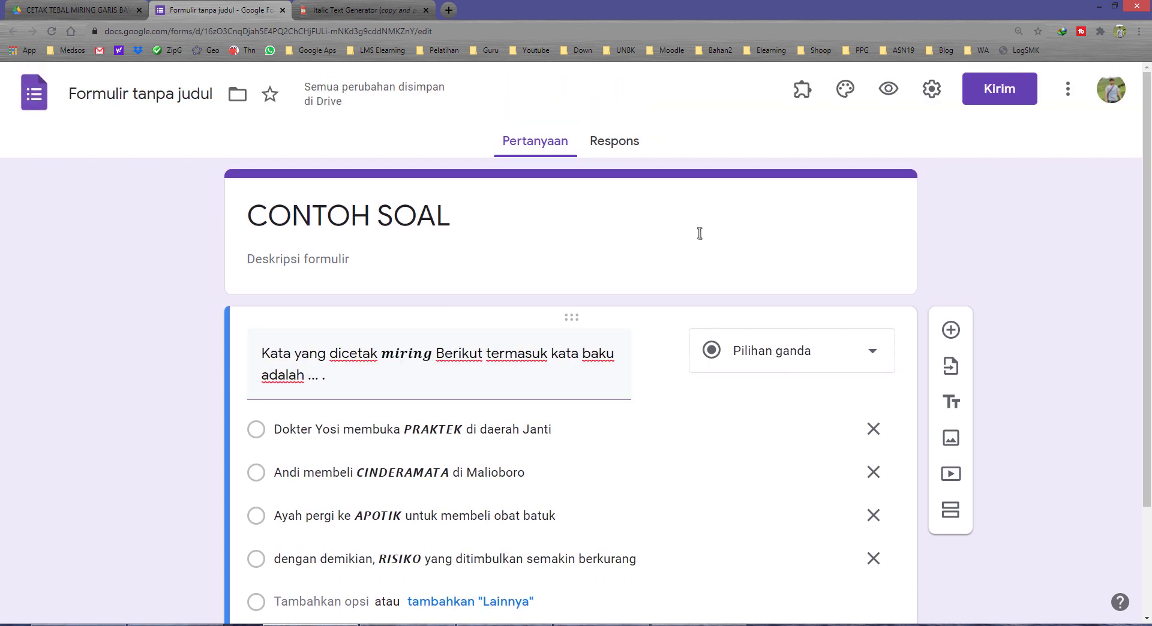
left_click(895, 95)
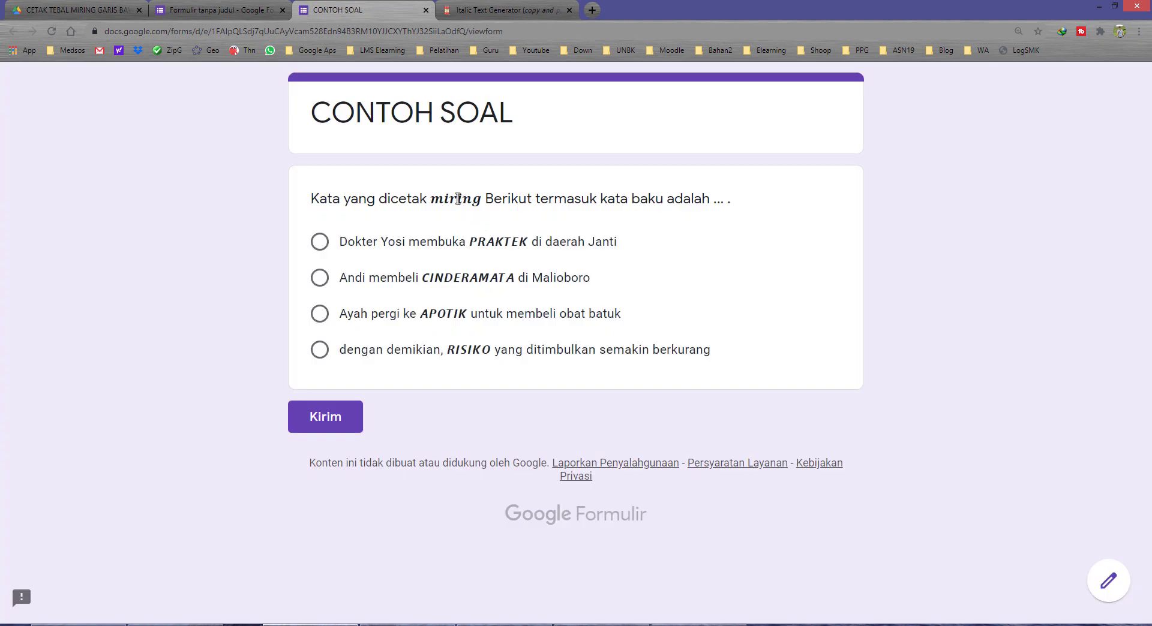
double_click(458, 200)
double_click(515, 243)
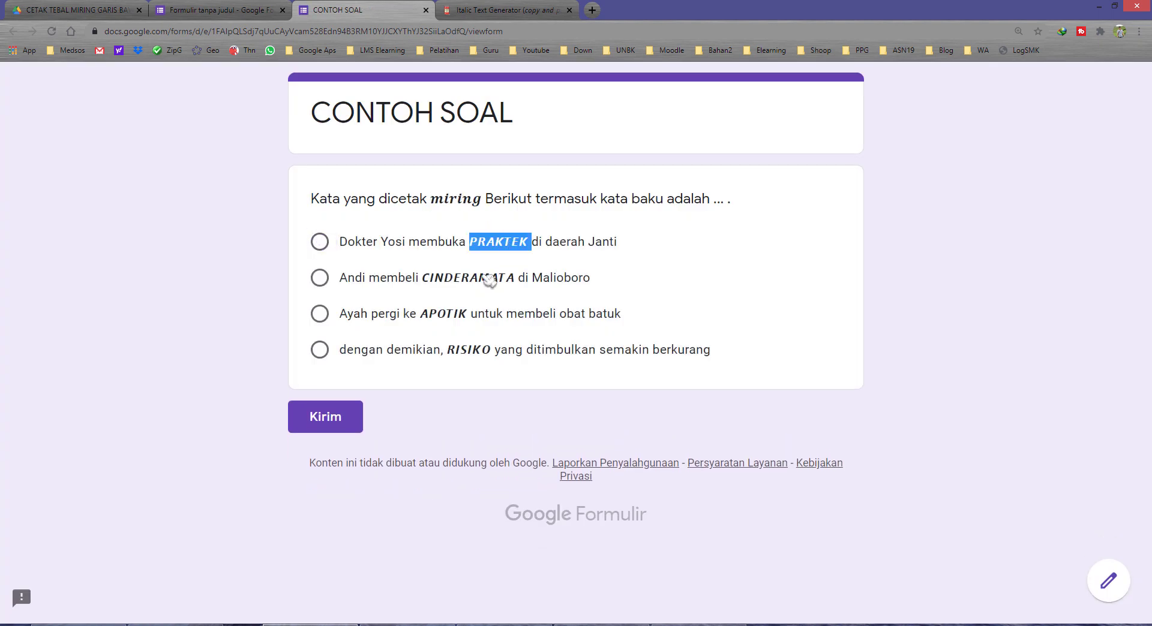
double_click(492, 278)
double_click(461, 314)
double_click(468, 350)
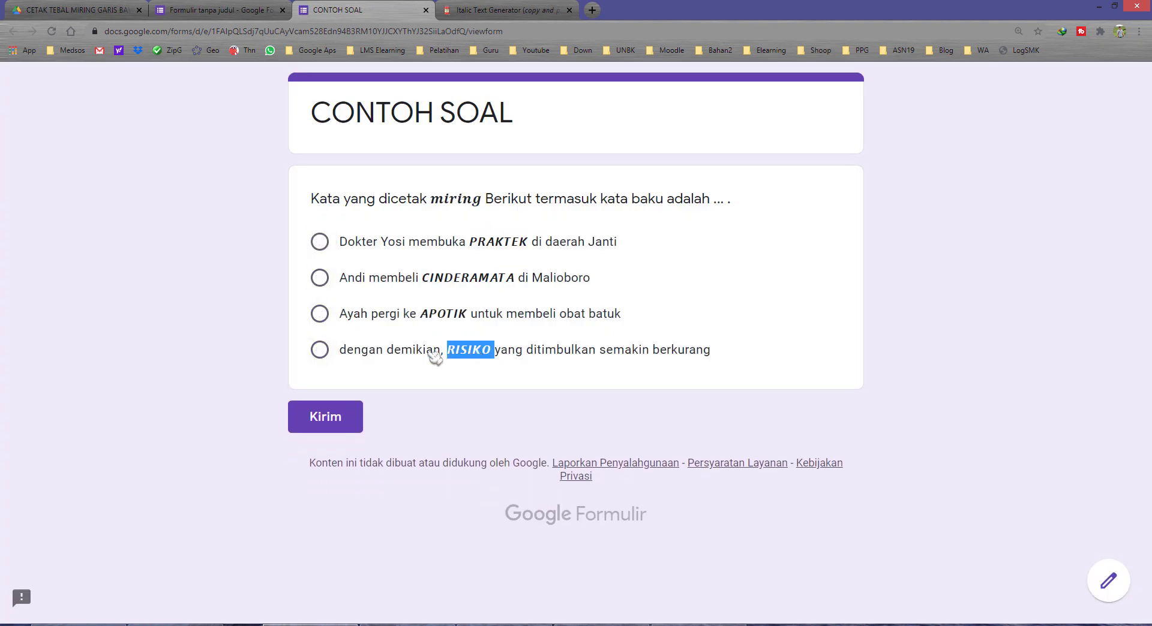
left_click_drag(387, 349, 600, 352)
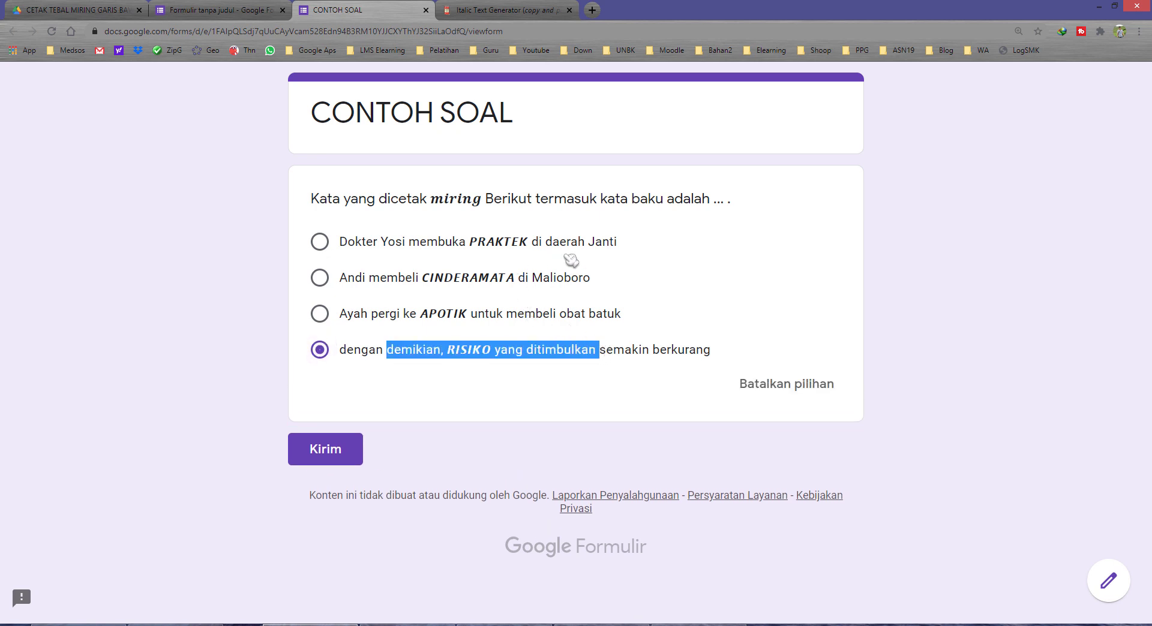
left_click(543, 204)
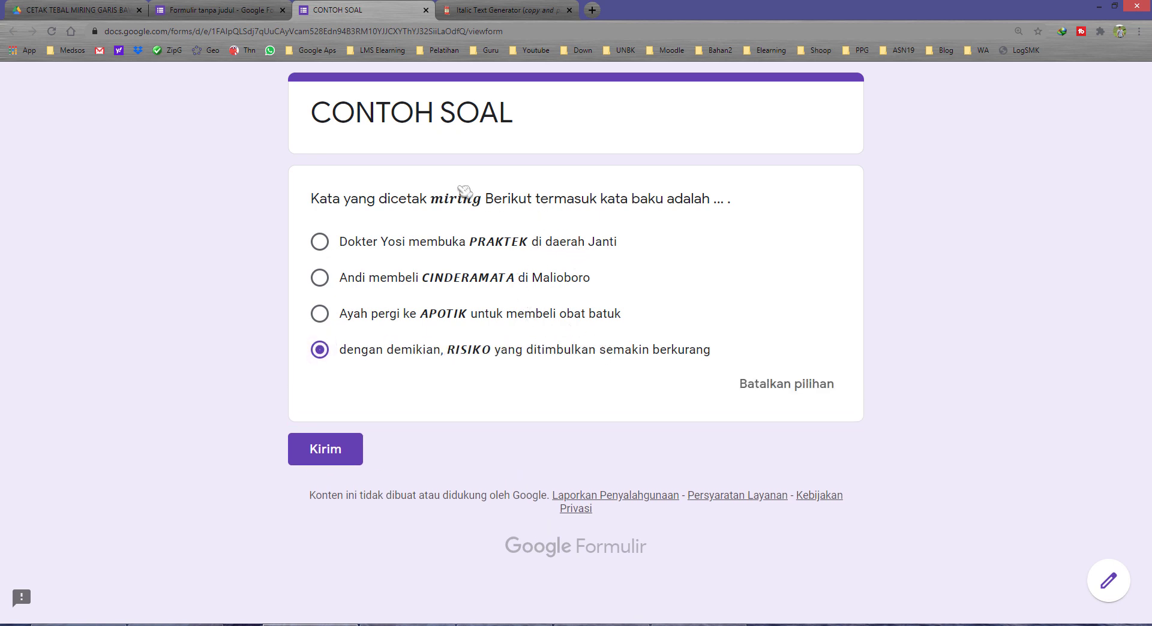
left_click(426, 10)
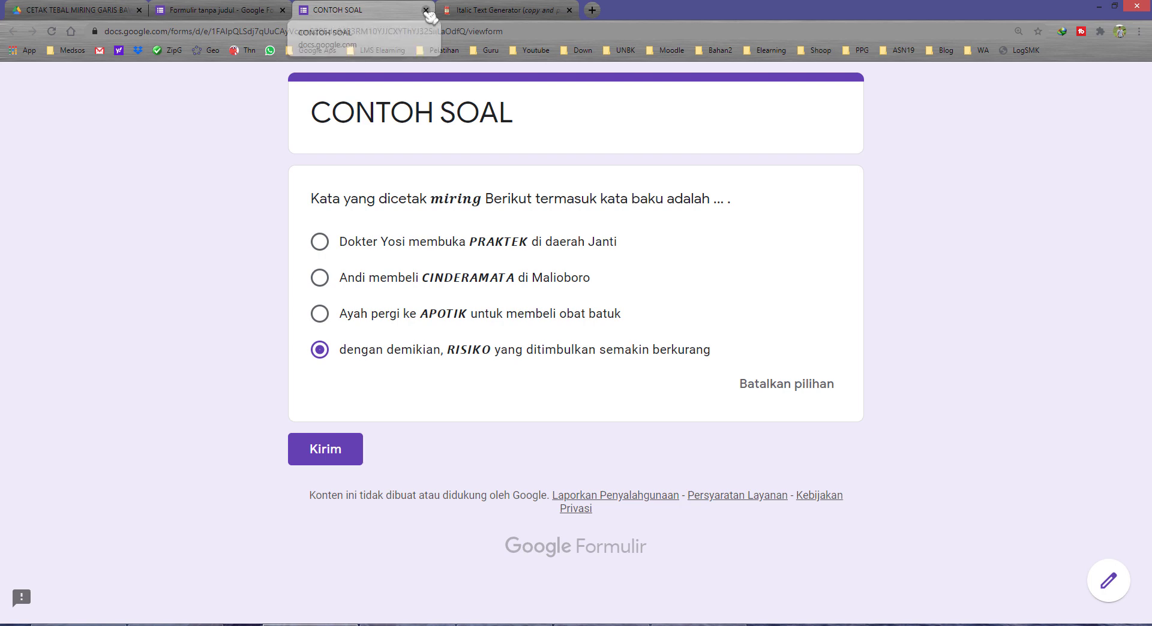
left_click(634, 99)
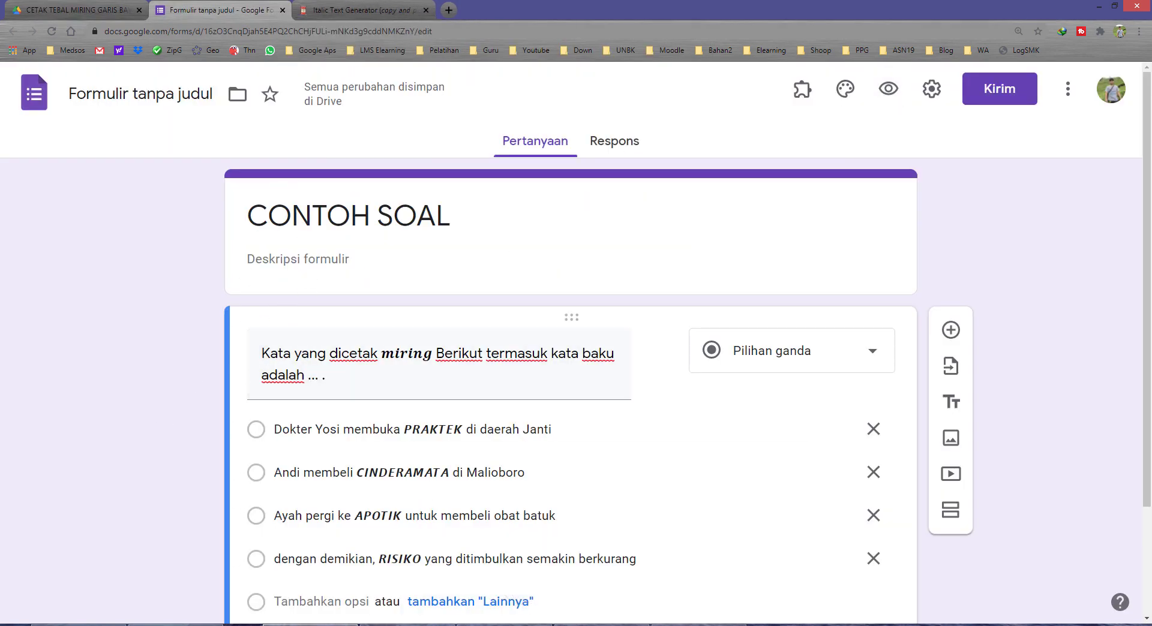
Look up the word merupakan in the Word question document
key("alt+Tab")
key("alt+Tab")
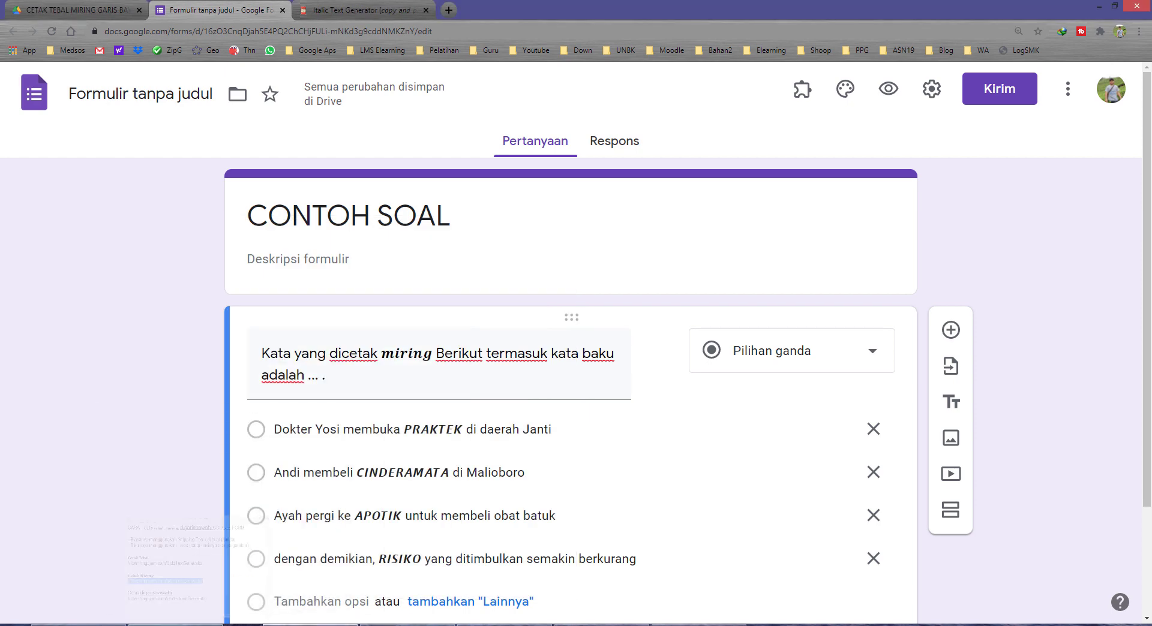
key("alt+Tab")
key("Tab")
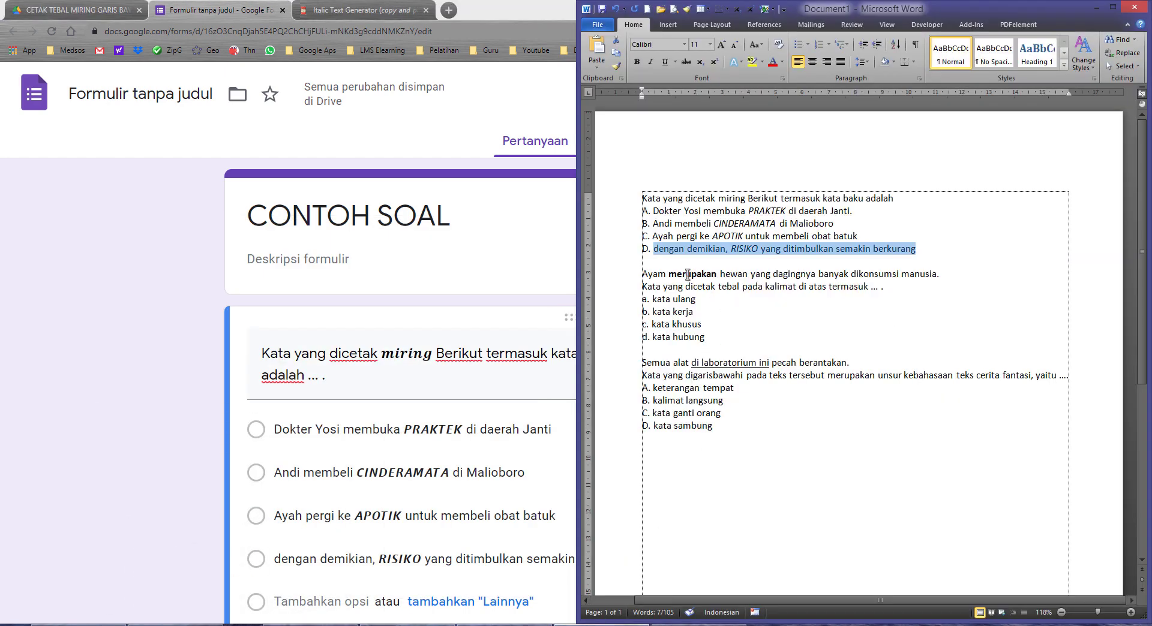
double_click(688, 274)
left_click(713, 300)
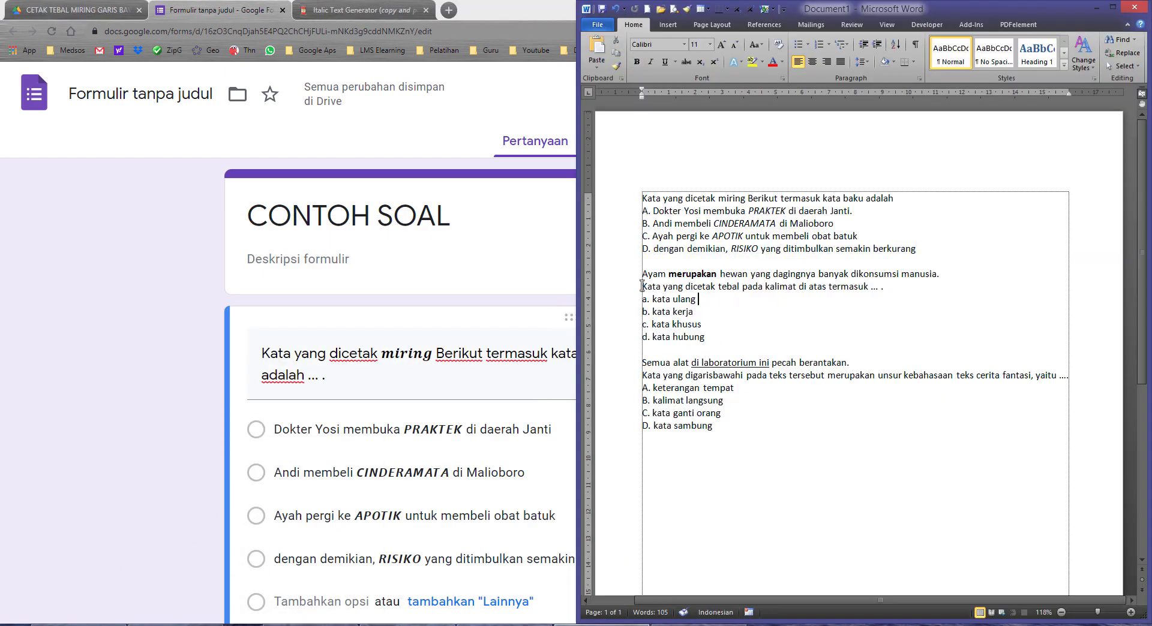
Rename the form to CONTOH SOAL, make the first question required, and add a second question
left_click(98, 379)
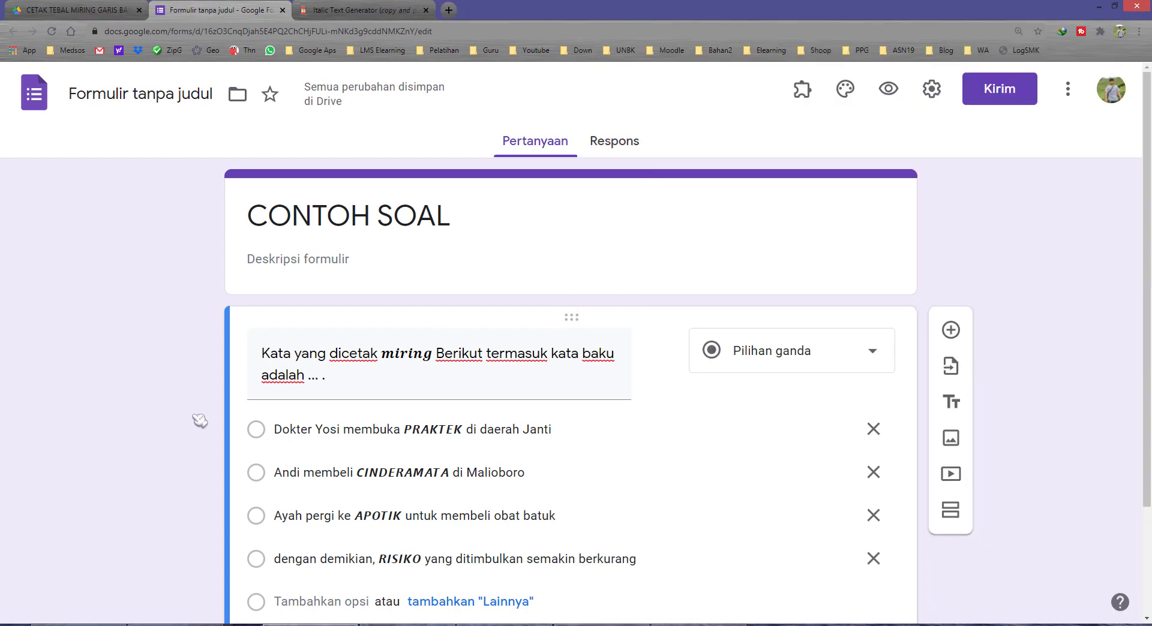
scroll(199, 420, "down", 2)
scroll(200, 420, "down", 2)
scroll(200, 420, "up", 5)
left_click(133, 99)
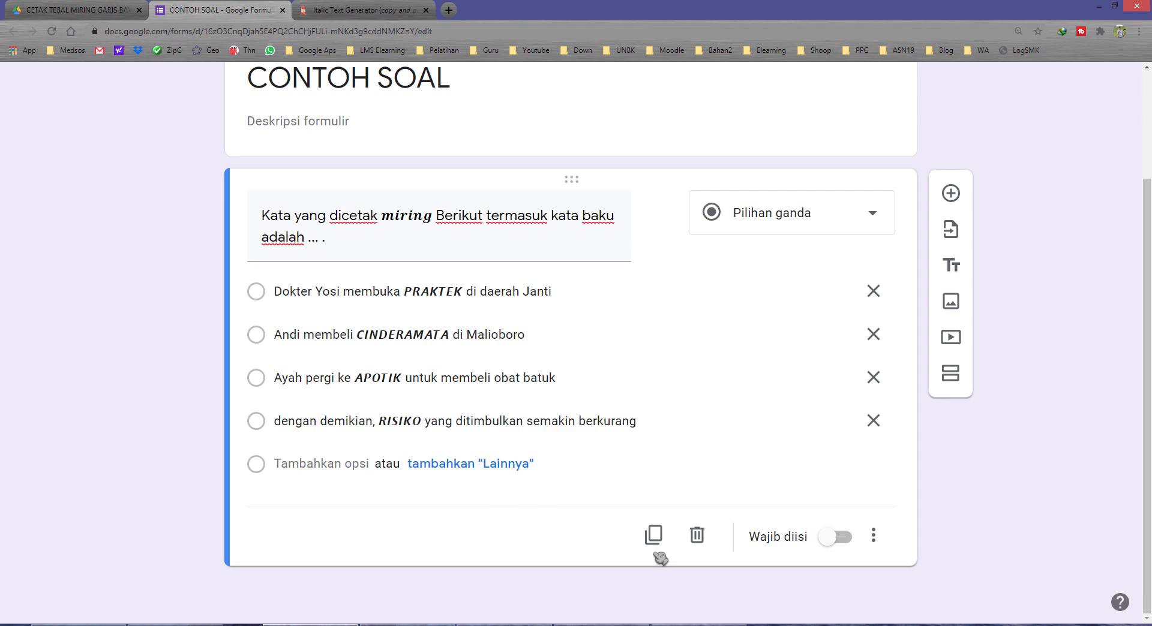
left_click(837, 538)
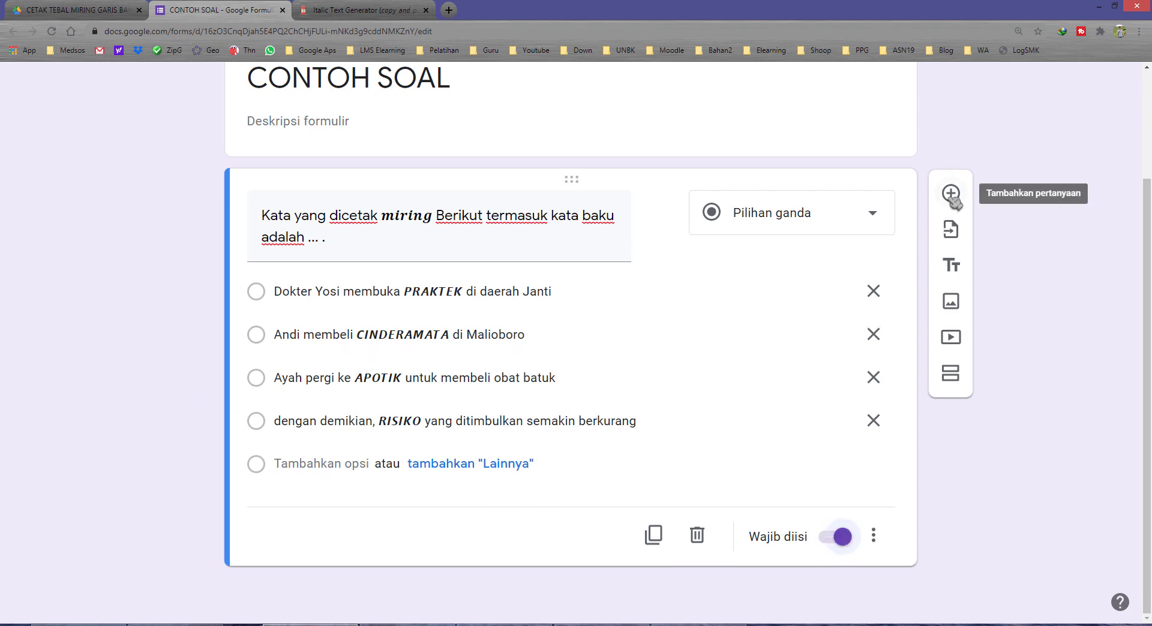
left_click(950, 192)
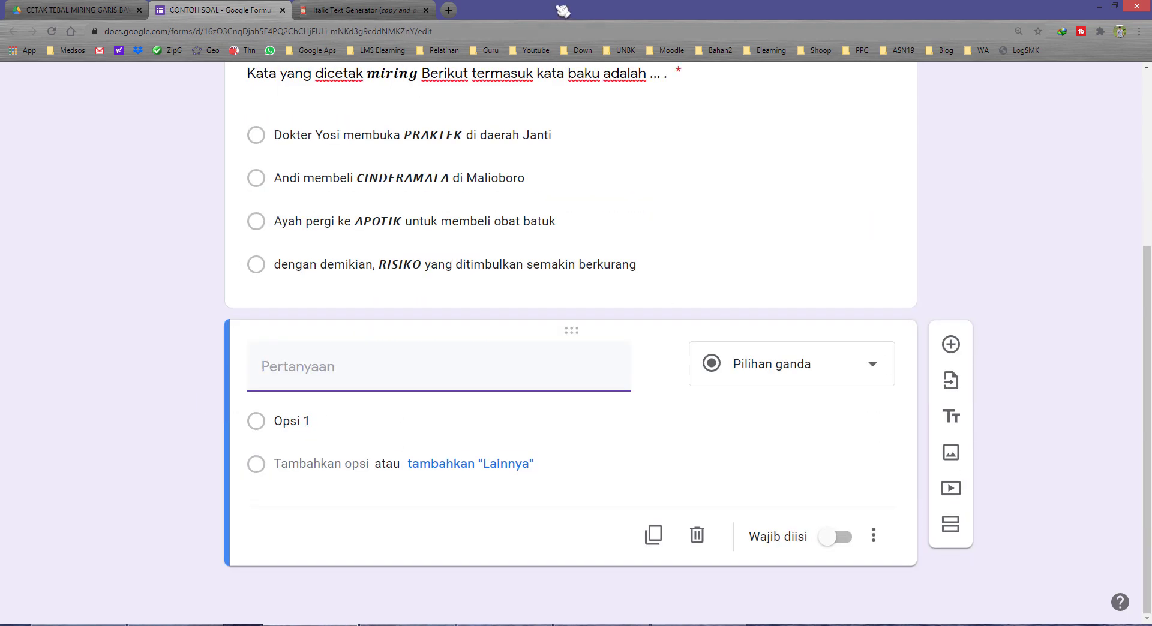
Paste the two 'Ayam merupakan hewan…' lines from Word into the second question and select merupakan
left_click_drag(562, 11, 307, 13)
left_click(756, 294)
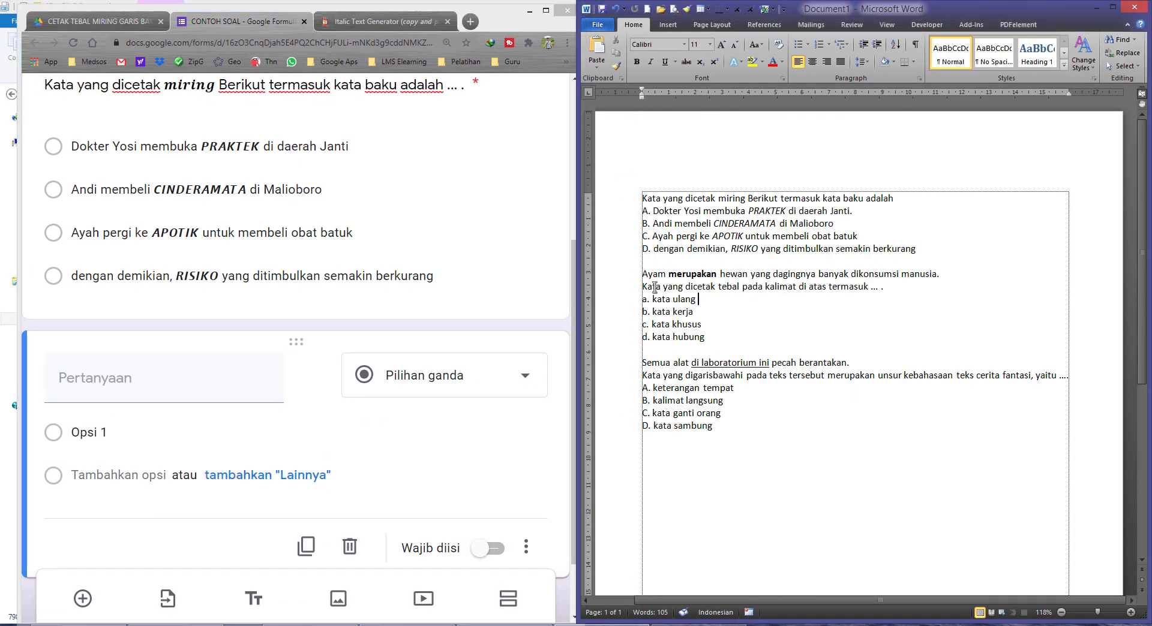
left_click_drag(642, 274, 889, 287)
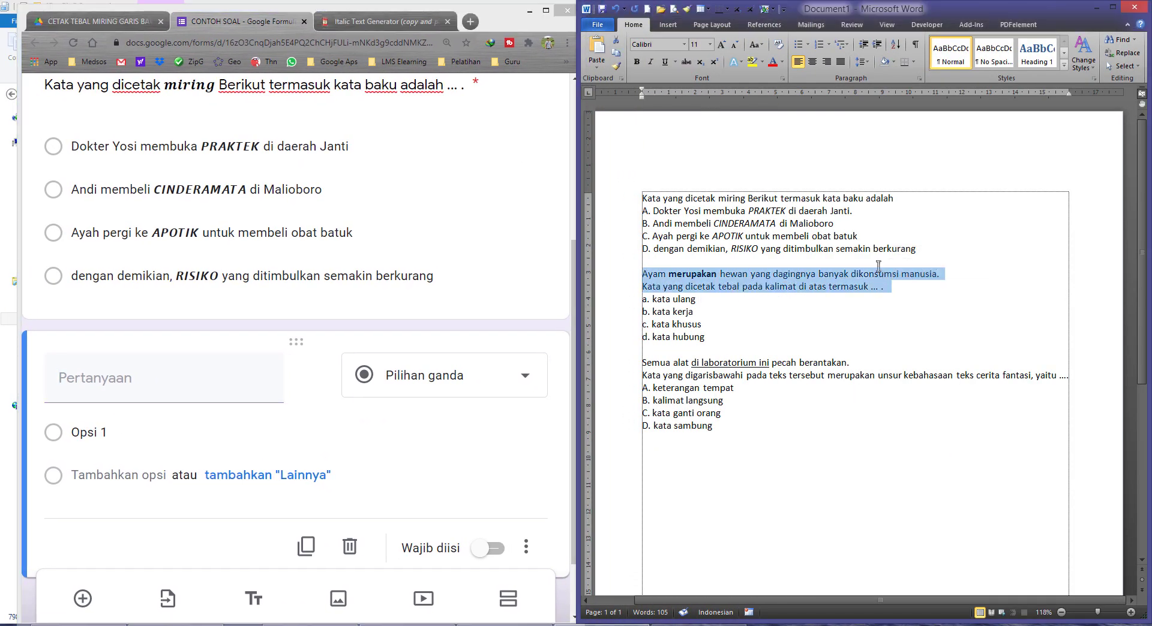
key("ctrl+c")
left_click(165, 384)
key("ctrl+v")
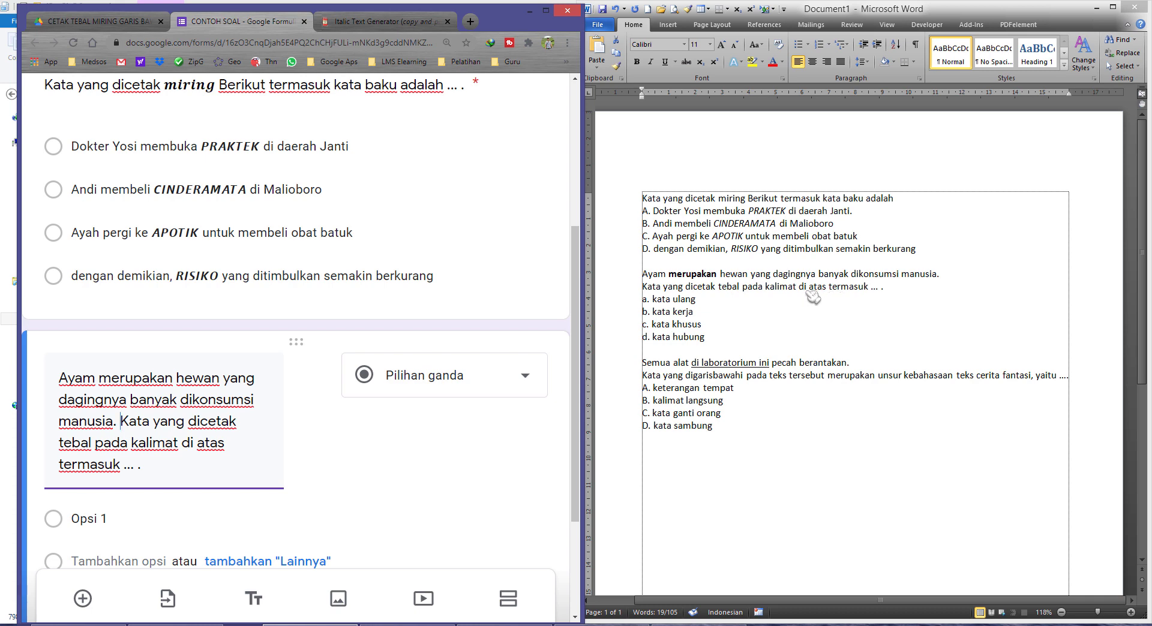
double_click(144, 384)
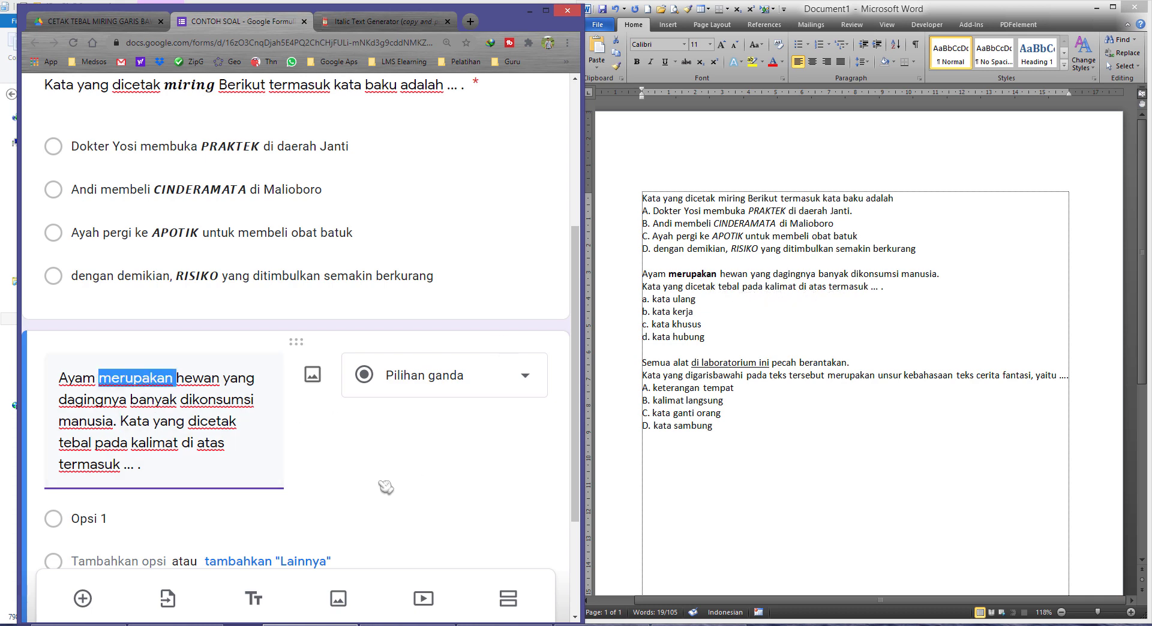
left_click(242, 623)
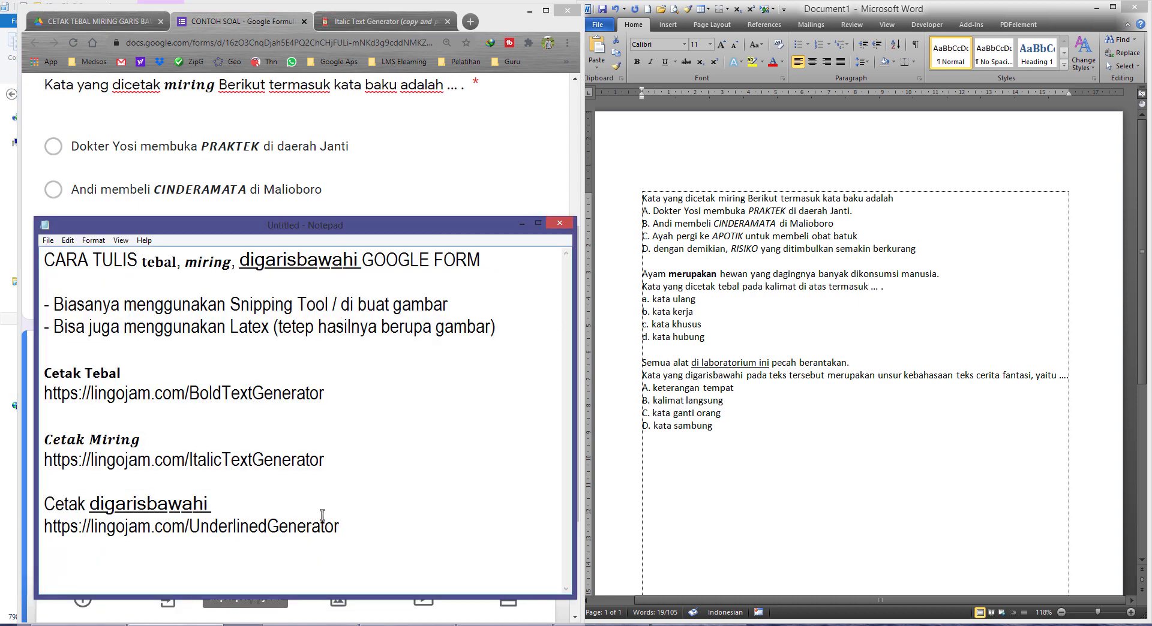
Load the lingojam Bold Text Generator link from the Notepad notes in a new browser tab
left_click_drag(332, 390, 43, 394)
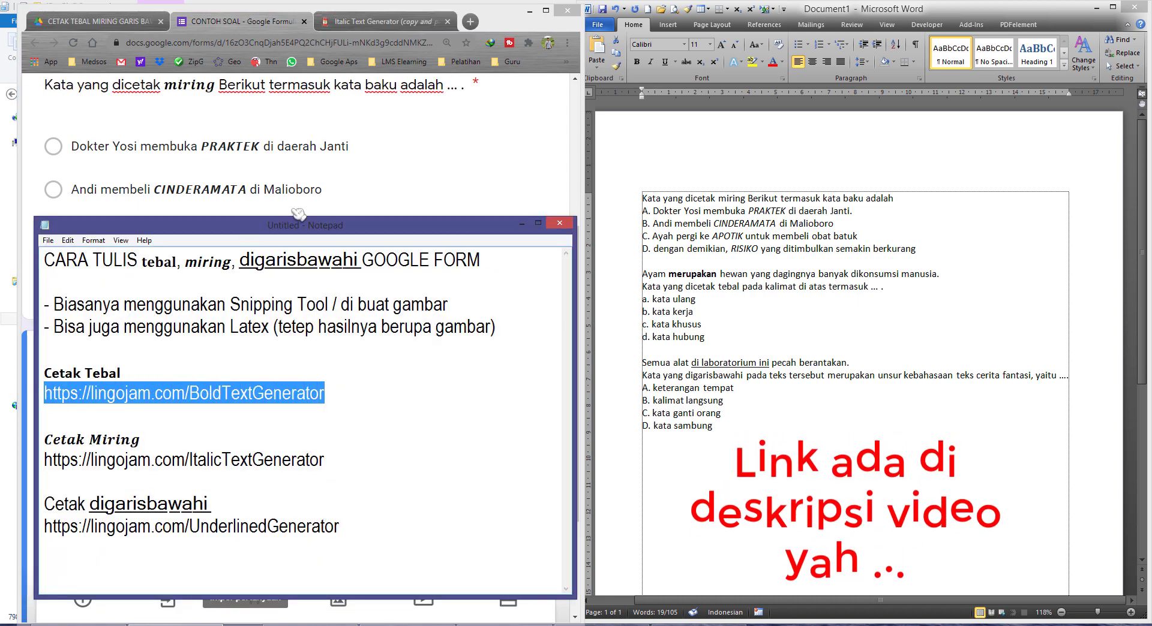
left_click(470, 21)
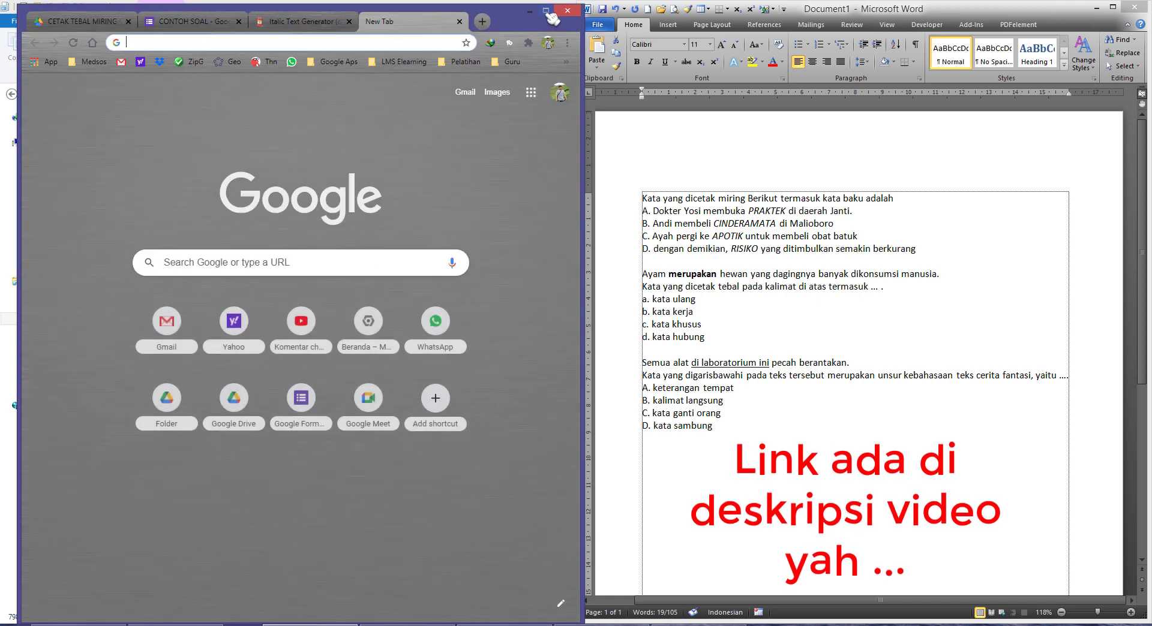
key("super+Up")
key("ctrl+v")
key("Return")
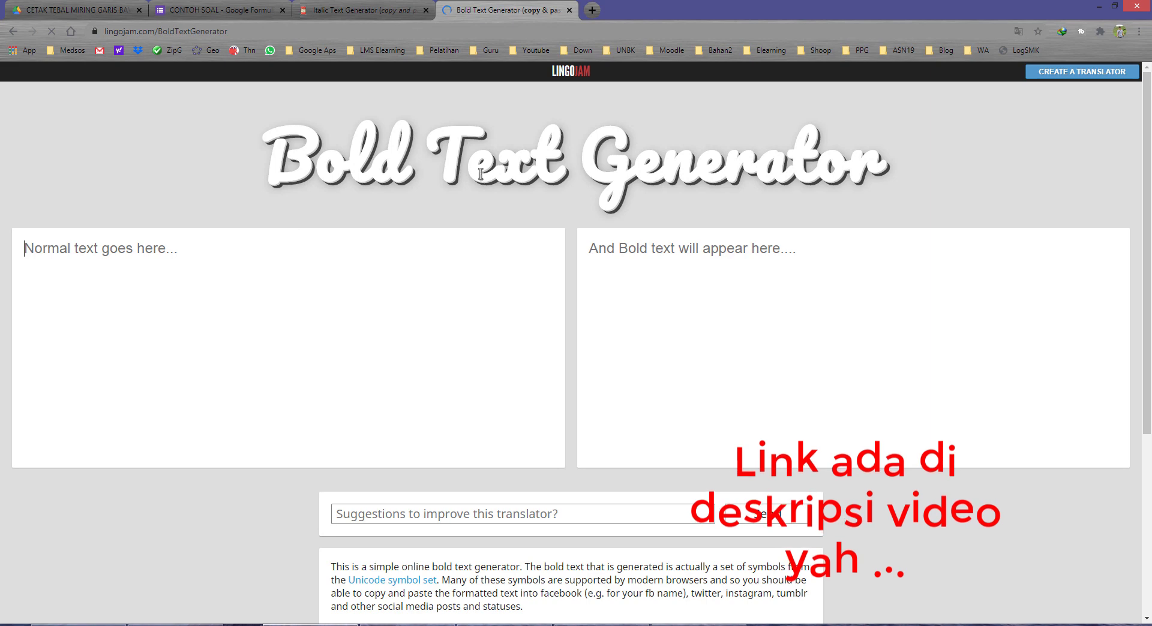
left_click(232, 9)
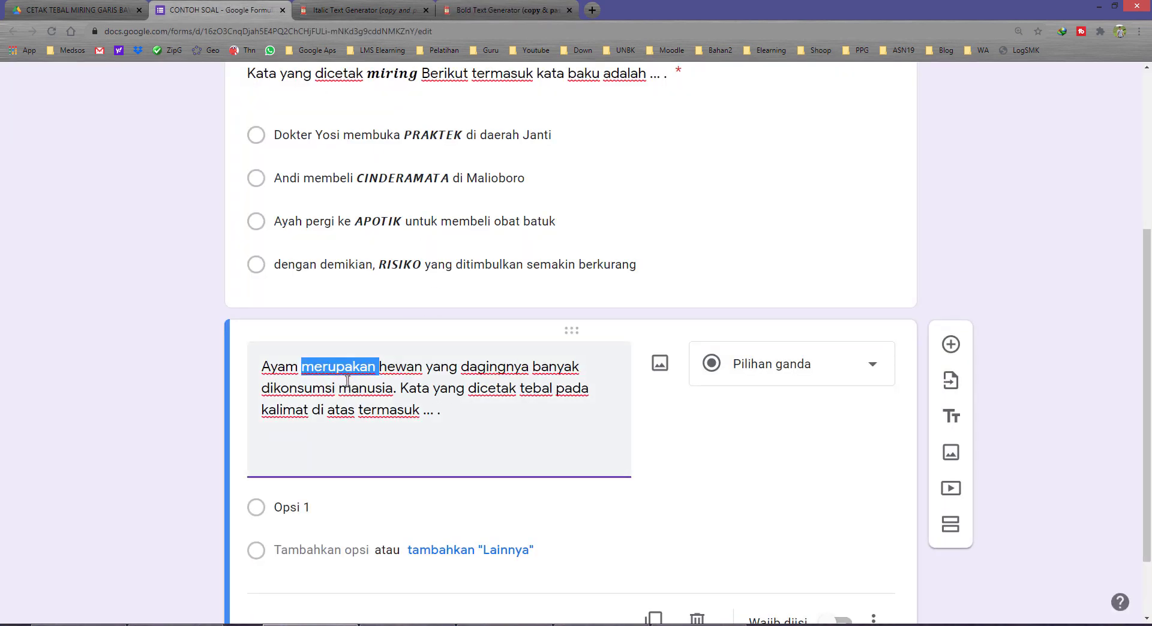
Generate serif bold 'merupakan' in lingojam and paste it over the plain word in the question
left_click(474, 9)
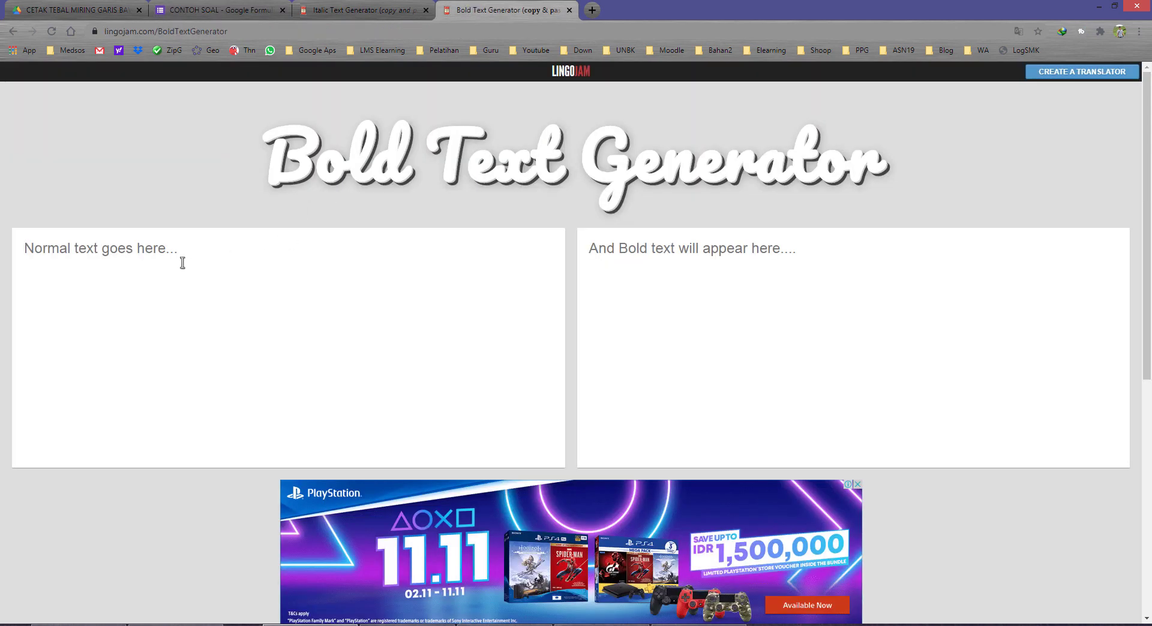
type("merupa")
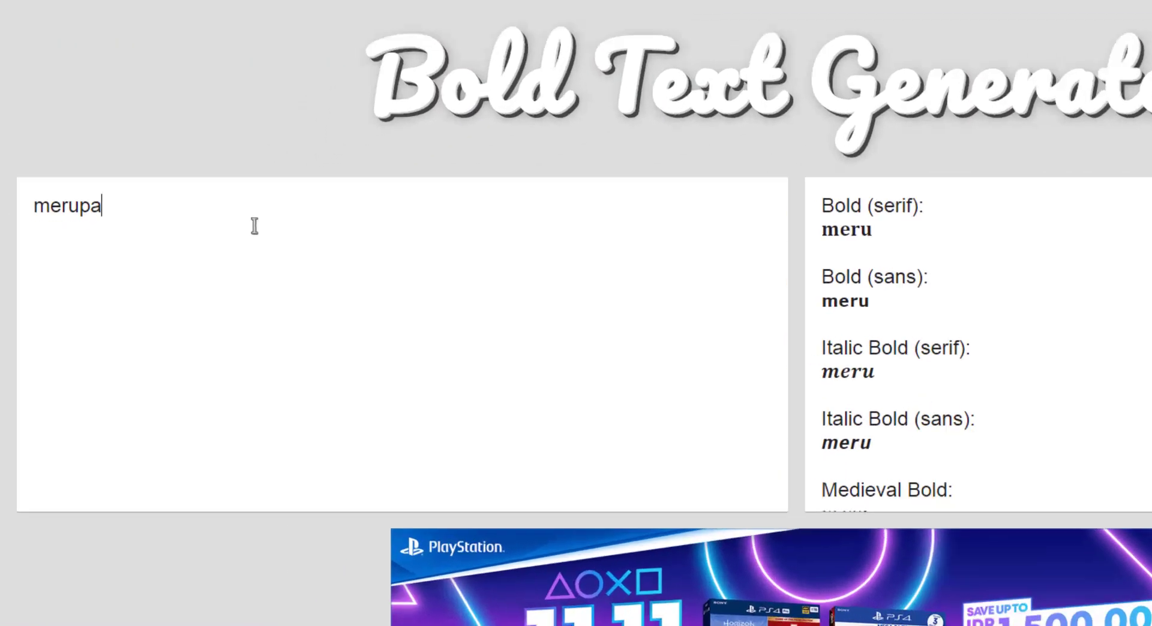
type("kabn")
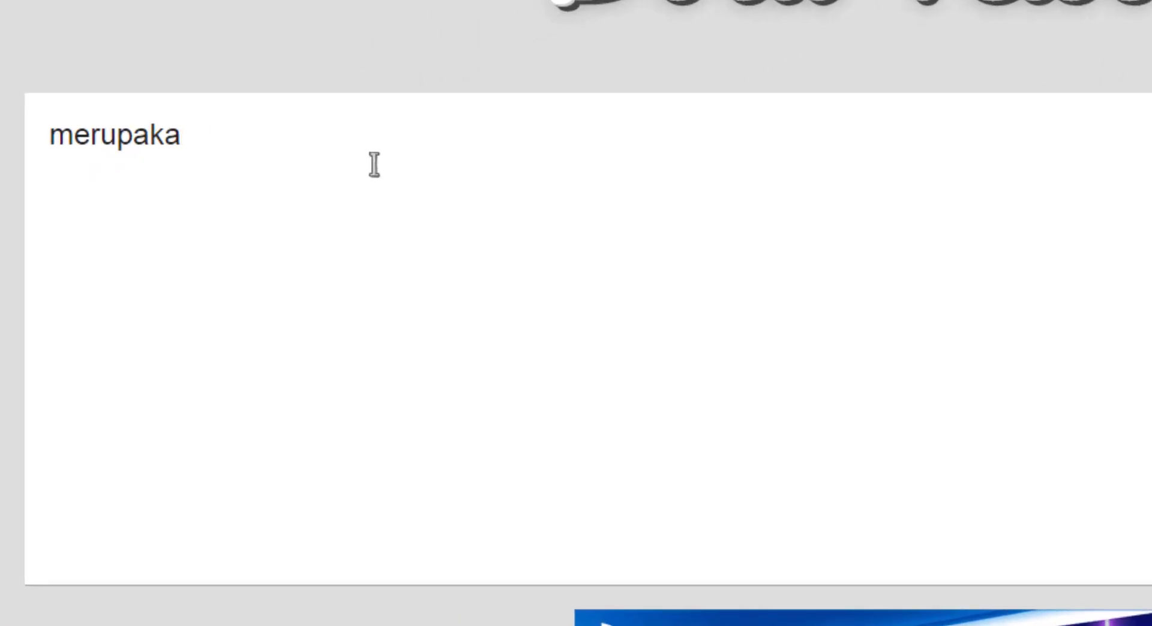
double_click(198, 135)
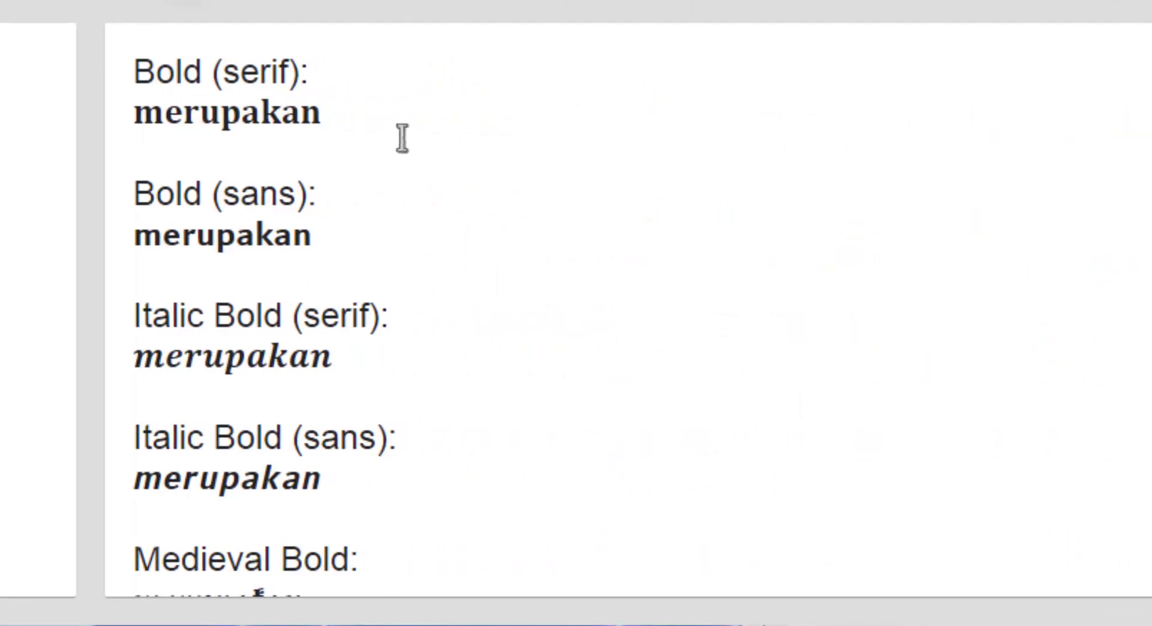
left_click(393, 133)
double_click(230, 115)
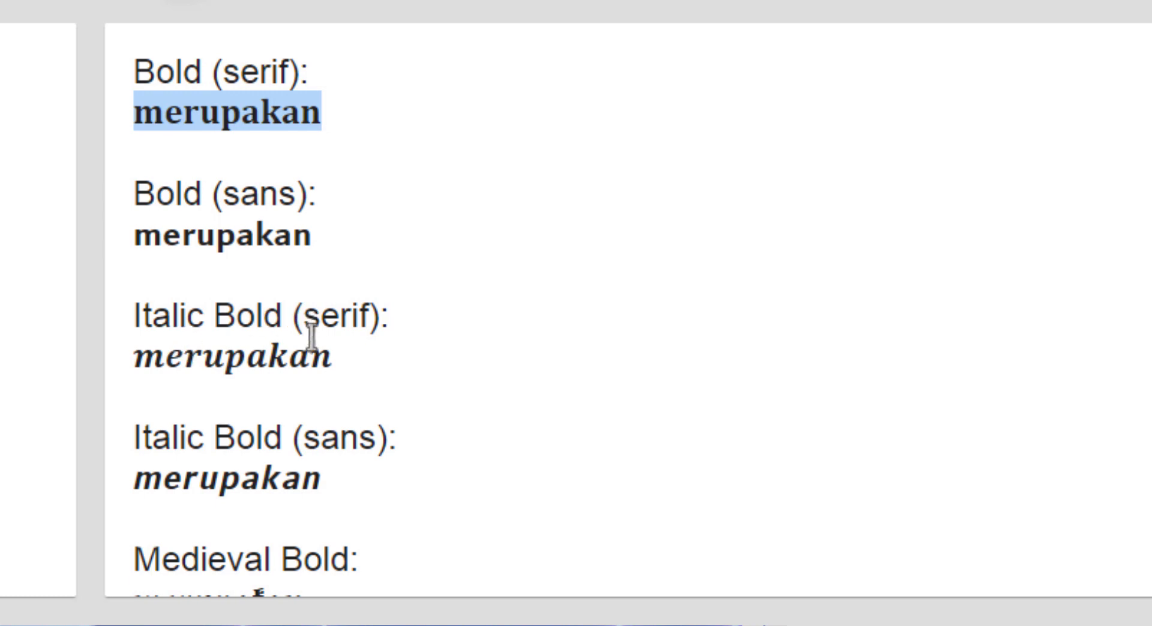
left_click(218, 235)
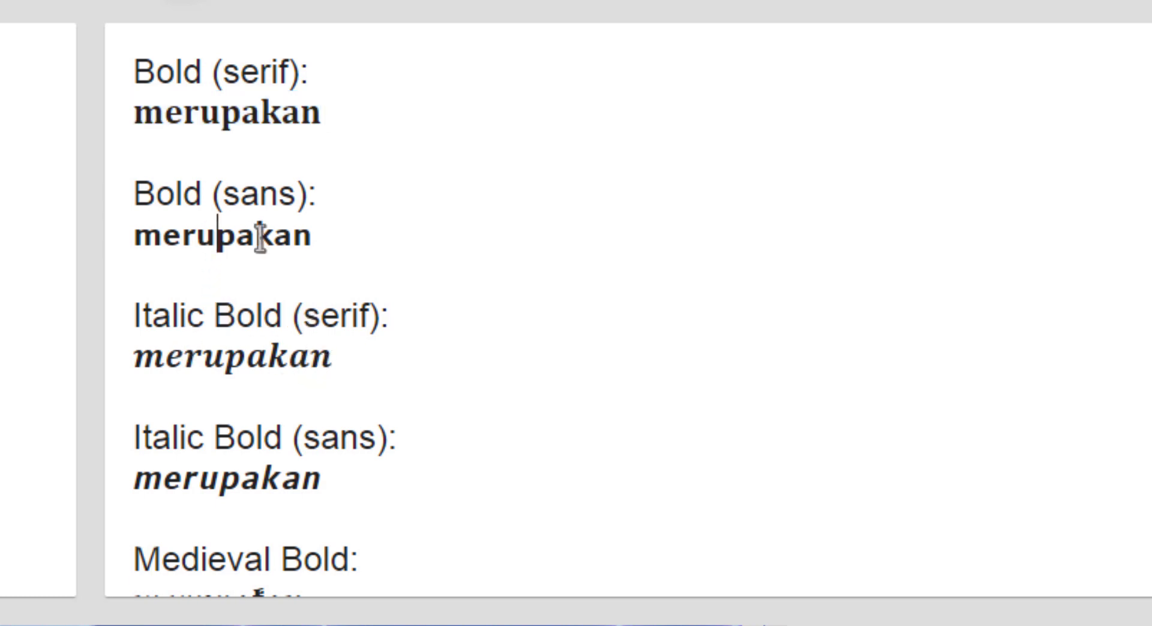
double_click(240, 117)
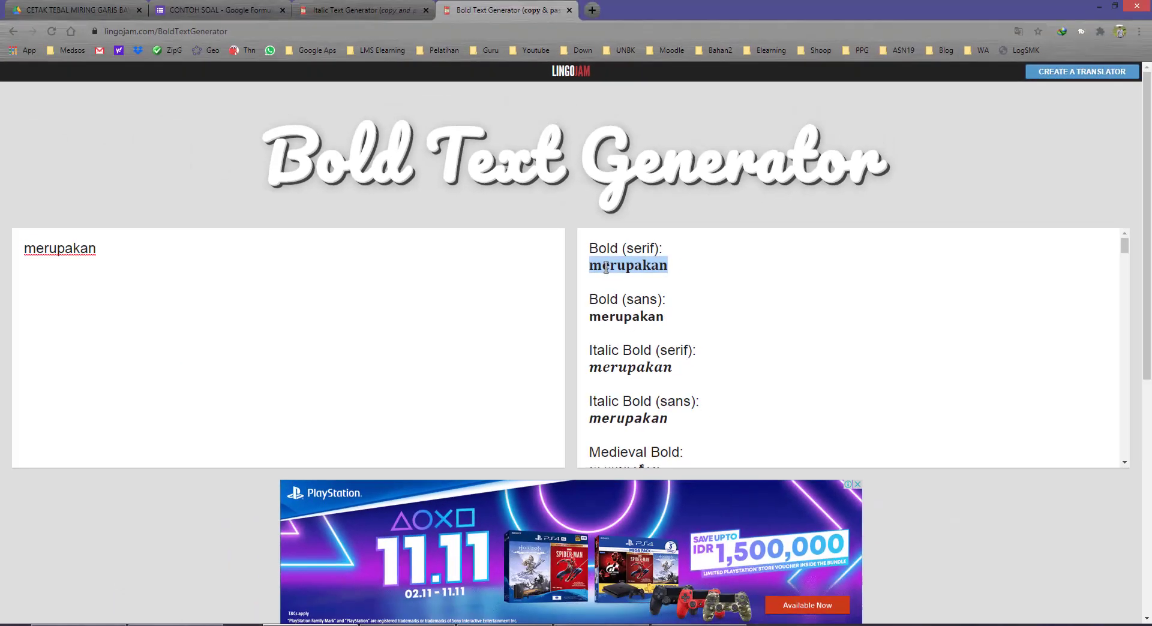
right_click(606, 267)
left_click(633, 291)
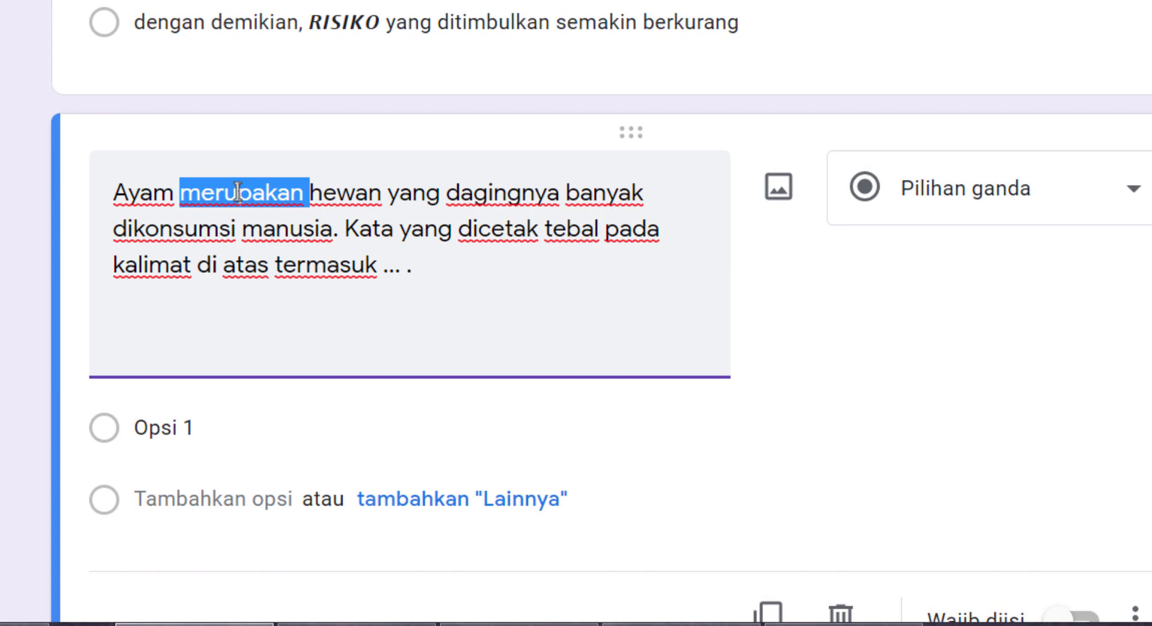
key("ctrl+v")
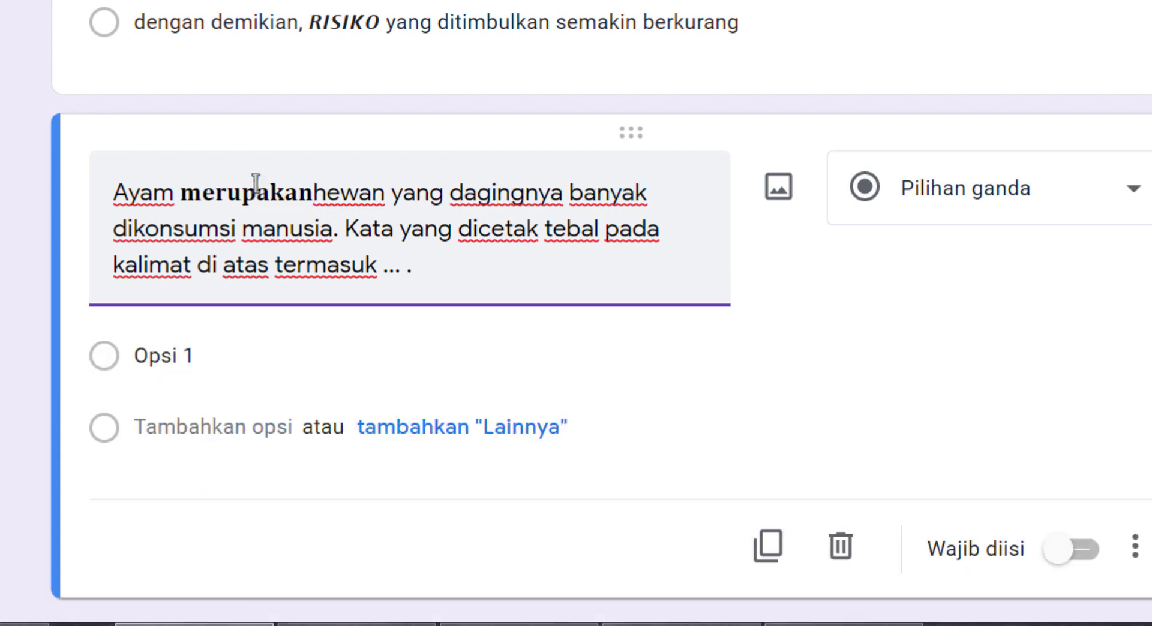
double_click(233, 197)
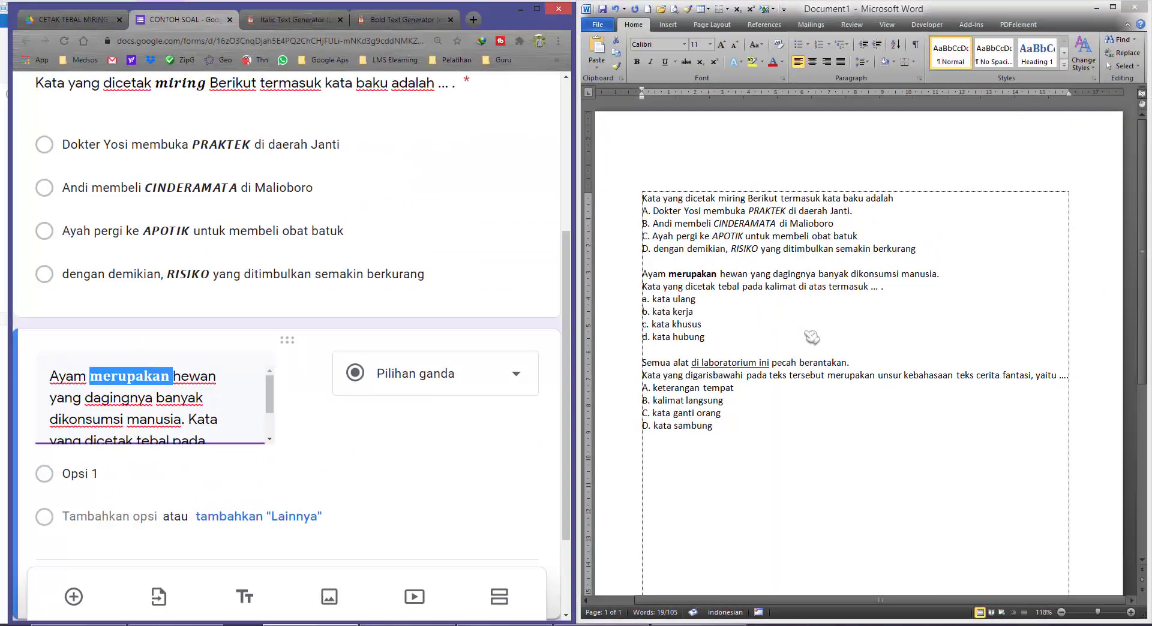
Remove the a.–d. prefixes from the four answers in Word and select them
mouse_move(642, 273)
left_mouse_down()
mouse_move(643, 299)
mouse_move(696, 299)
left_mouse_up()
left_click(656, 299)
left_click(660, 306)
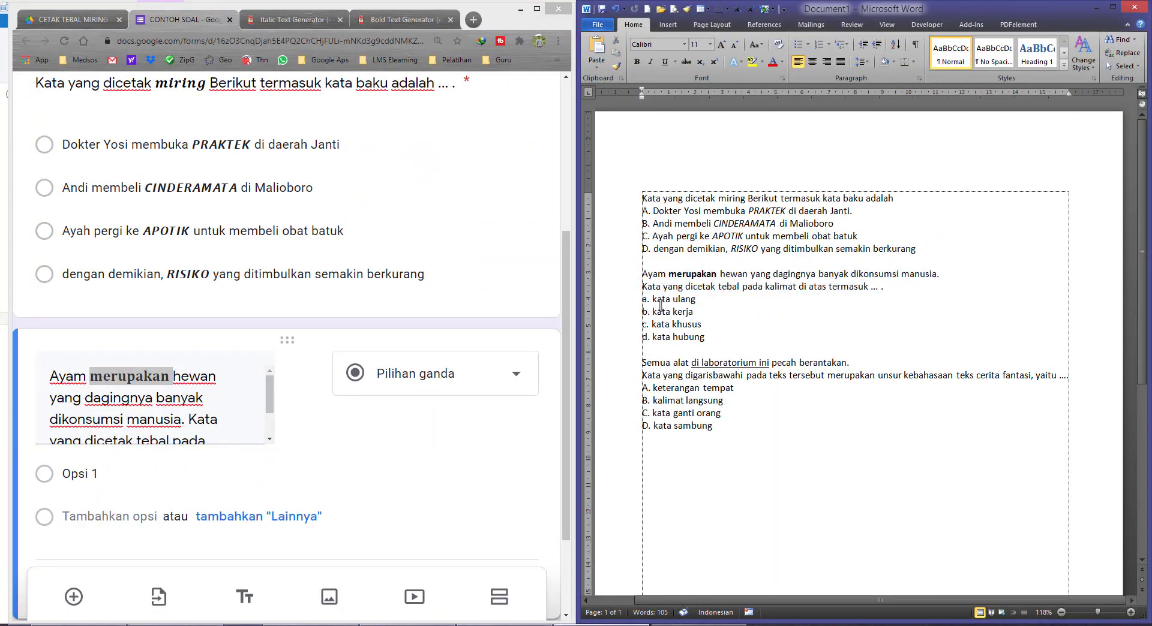
left_click(652, 298)
key("BackSpace")
key("BackSpace")
key("BackSpace")
left_click(650, 311)
key("BackSpace")
key("BackSpace")
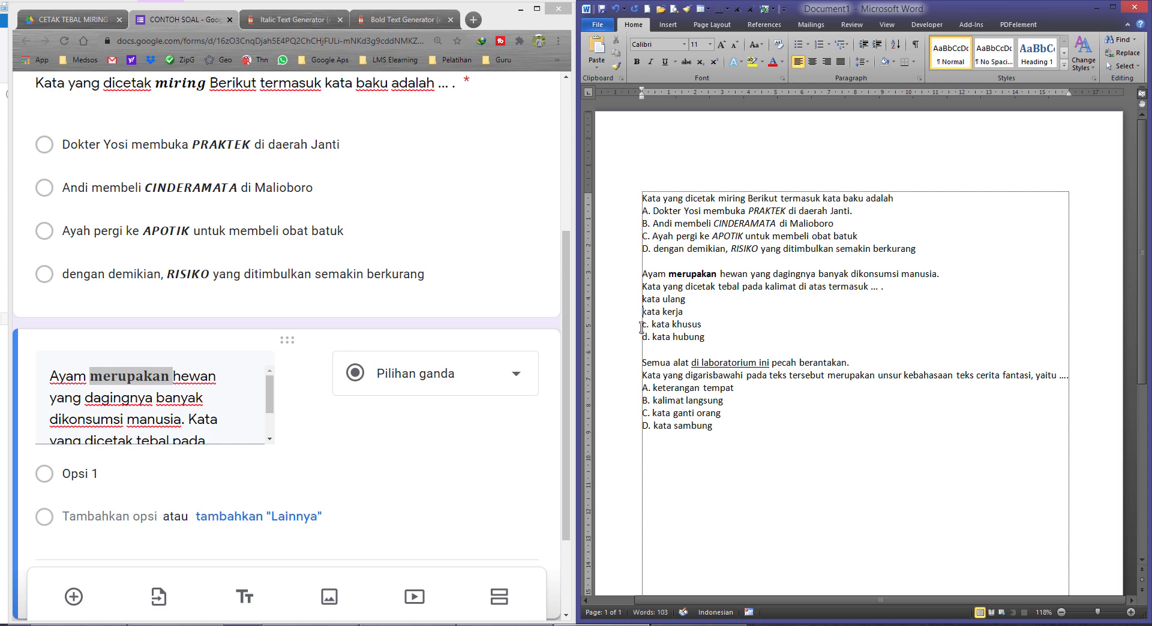
left_click(641, 324)
key("Delete")
key("Delete")
left_click(642, 337)
key("Delete")
key("Delete")
key("Delete")
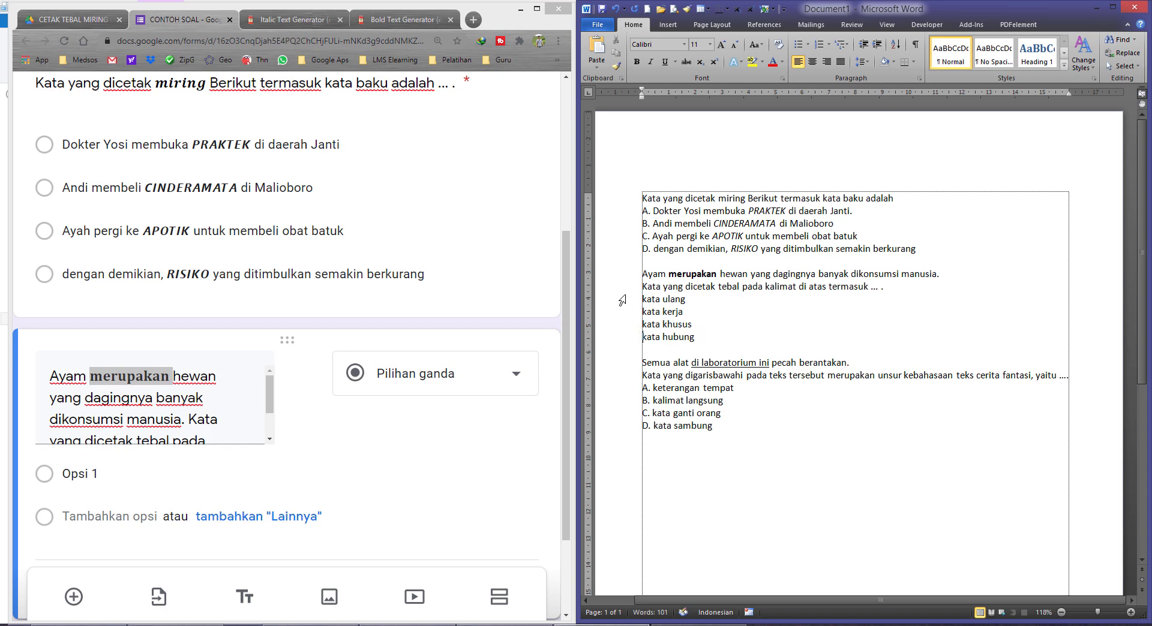
left_click_drag(622, 300, 622, 337)
Paste kata ulang, kata kerja, kata khusus and kata hubung as the question's options
left_click(163, 473)
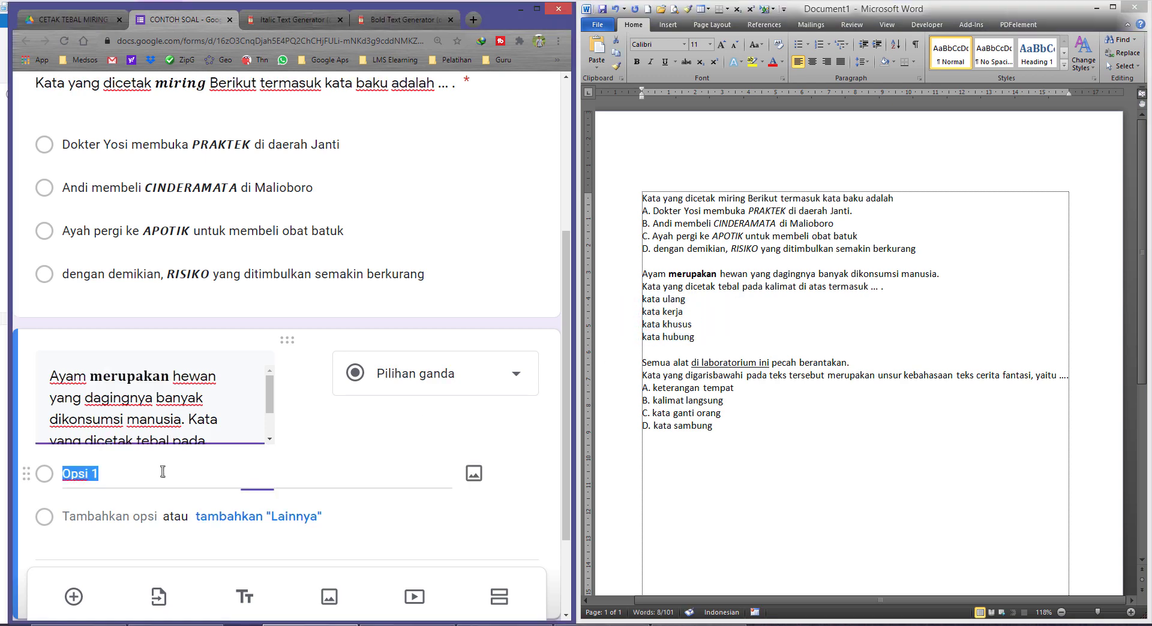
key("ctrl+v")
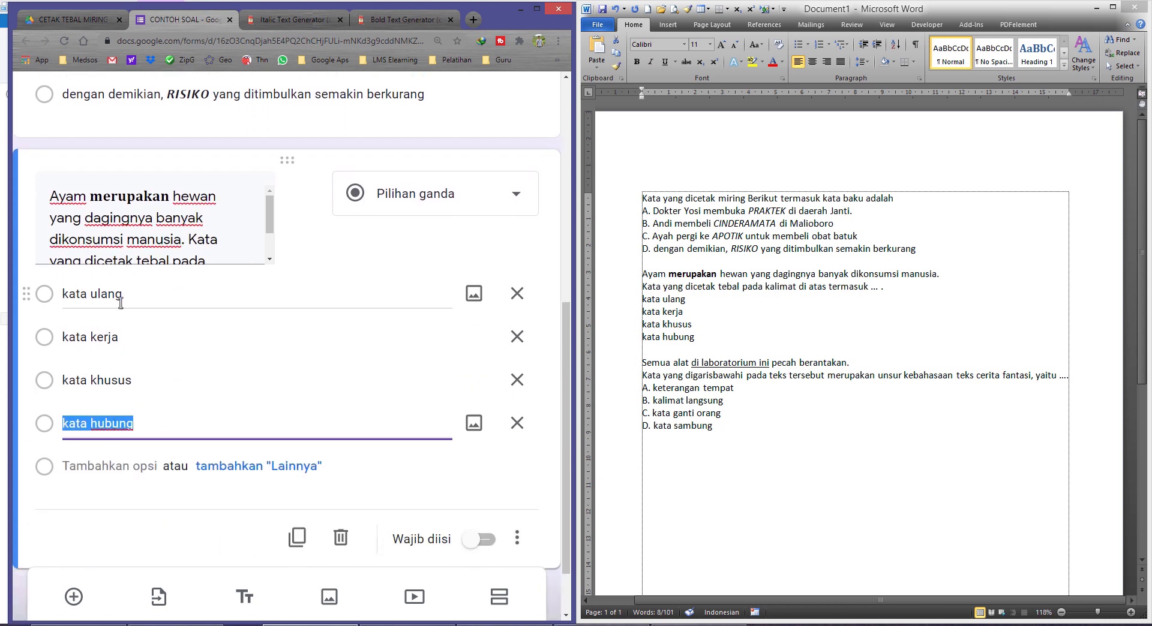
left_click(120, 300)
left_click(97, 336)
left_click(169, 380)
left_click(140, 420)
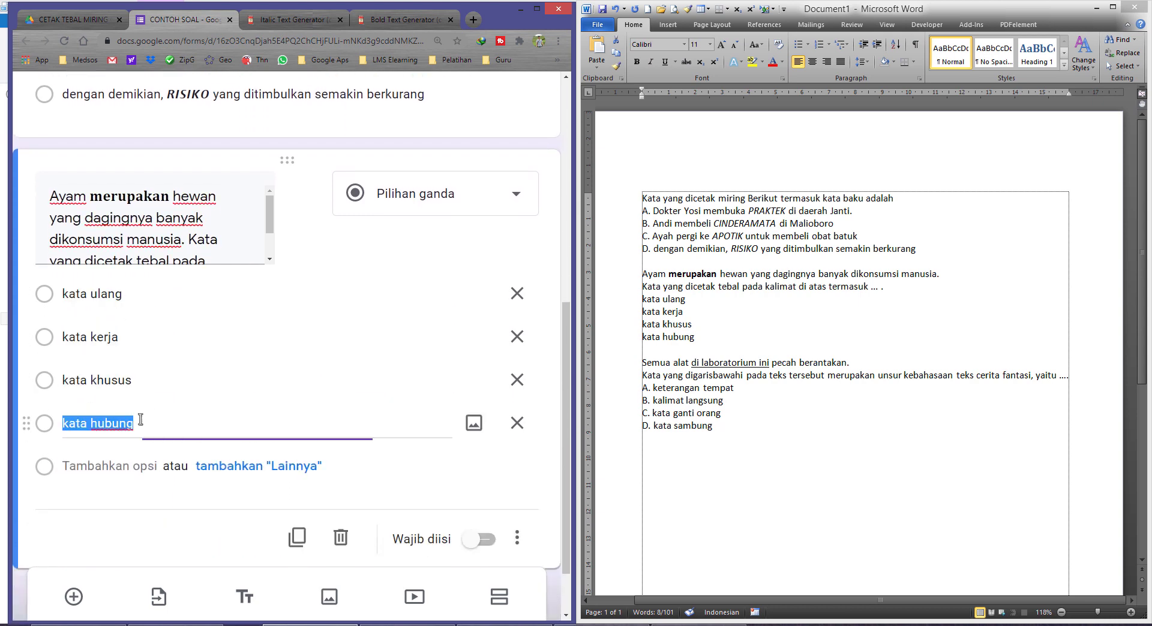
Inspect the bold merupakan word in the question text
scroll(239, 357, "up", 1)
left_click(201, 290)
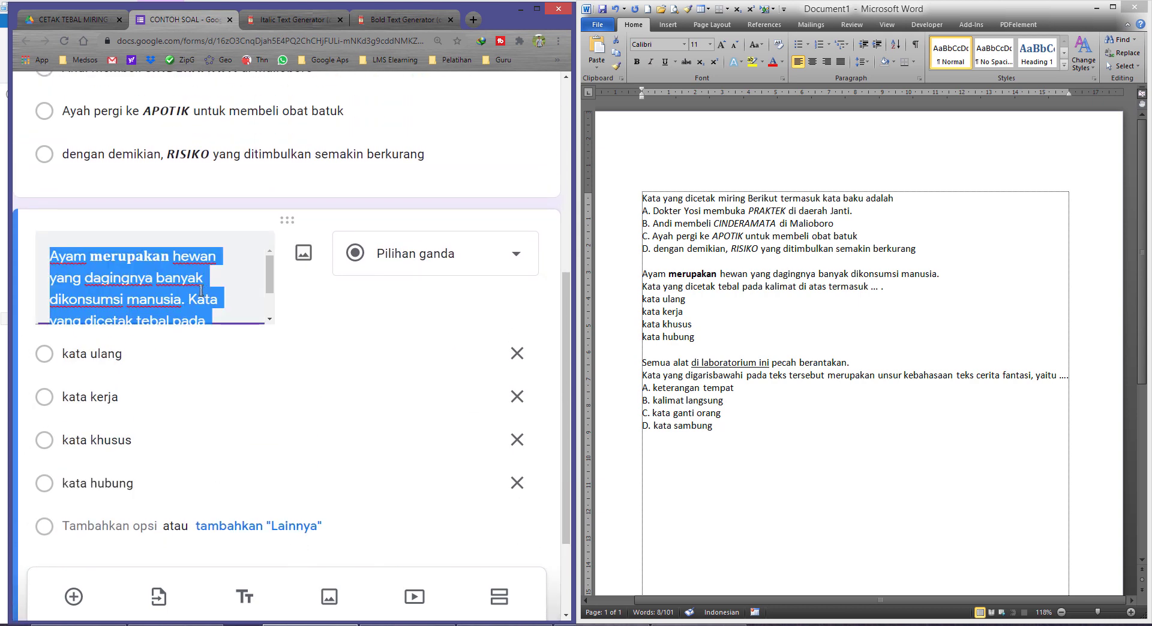
double_click(123, 258)
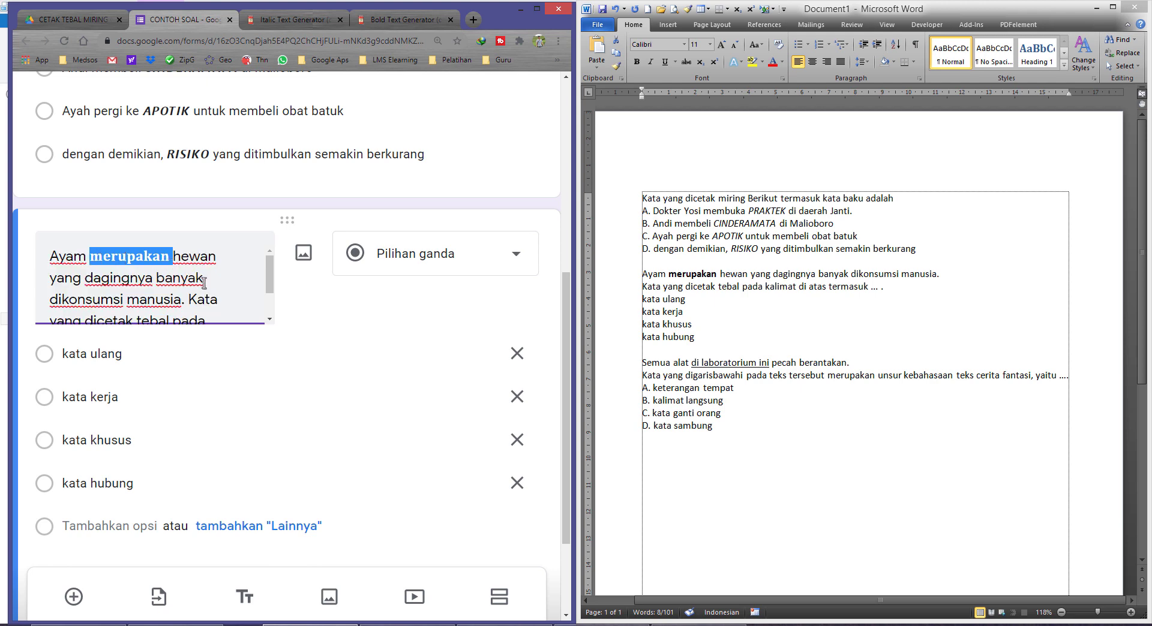
left_click(194, 299)
scroll(180, 281, "down", 1)
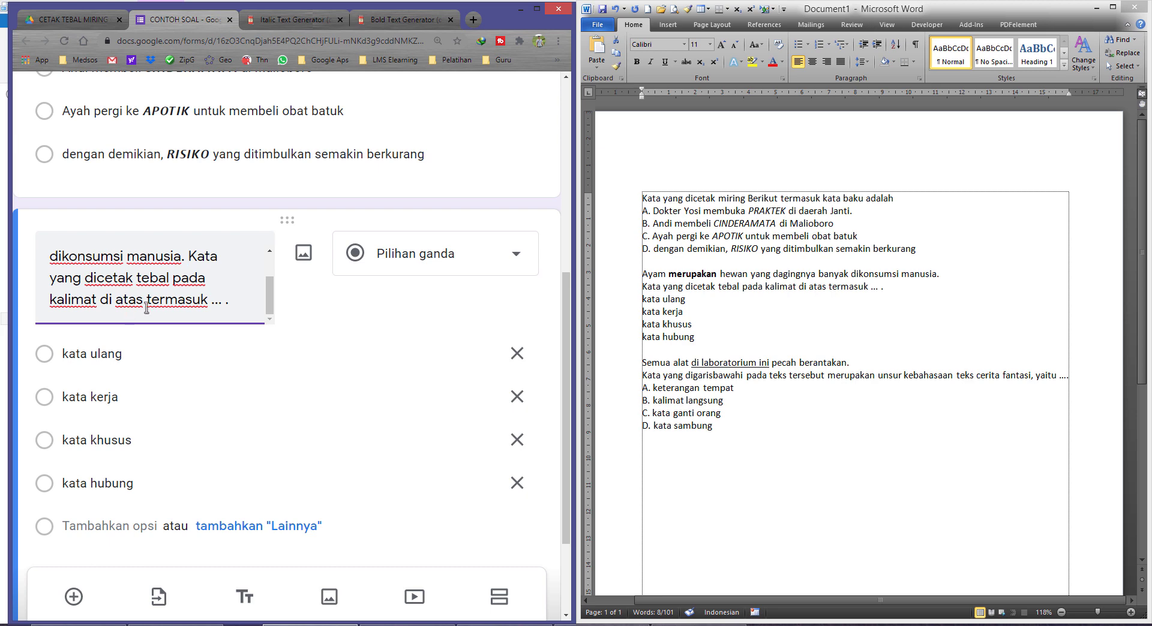
scroll(180, 305, "up", 1)
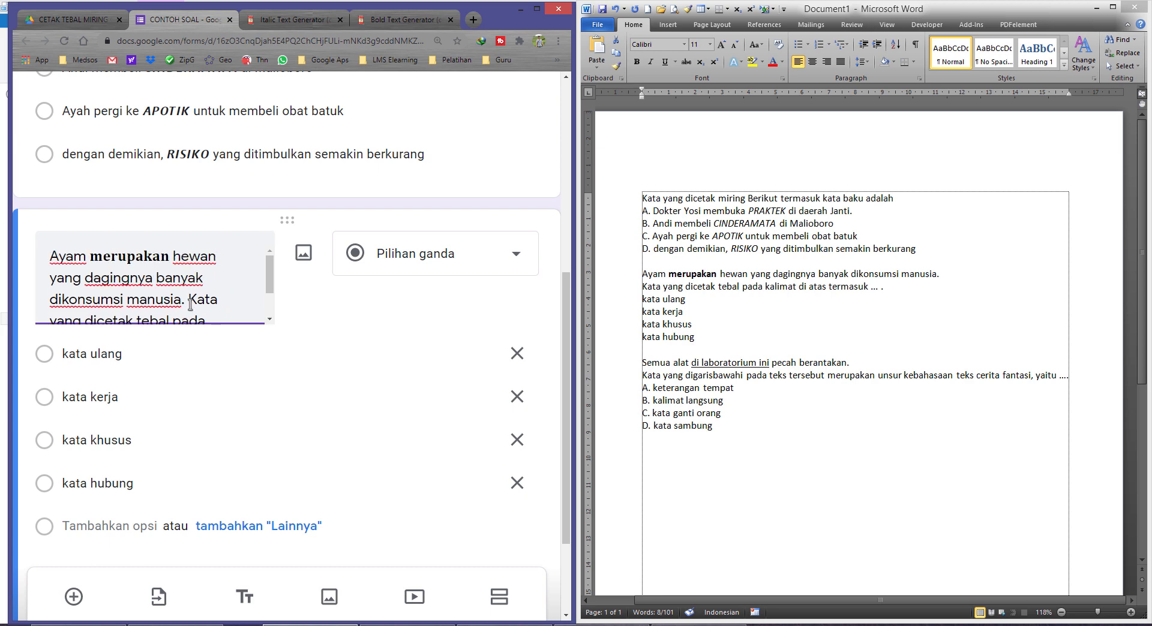
double_click(122, 258)
left_click(235, 281)
scroll(368, 240, "up", 3)
scroll(390, 420, "down", 4)
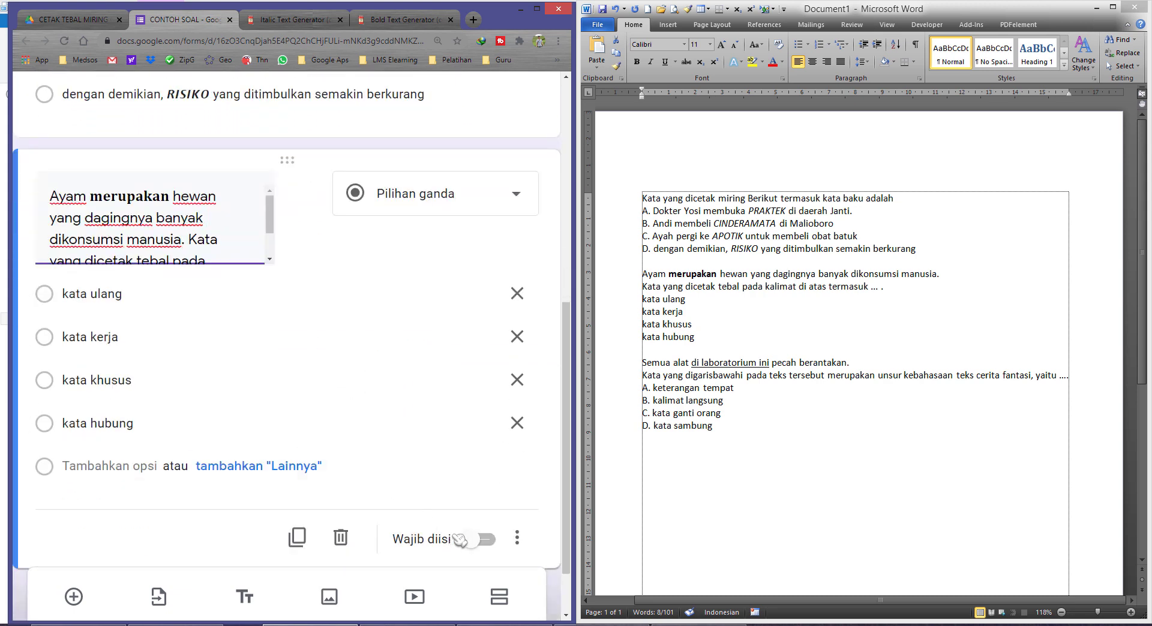
Make the merupakan question required, then delete an accidental duplicate of it
left_click(460, 540)
scroll(360, 480, "down", 1)
left_click(296, 462)
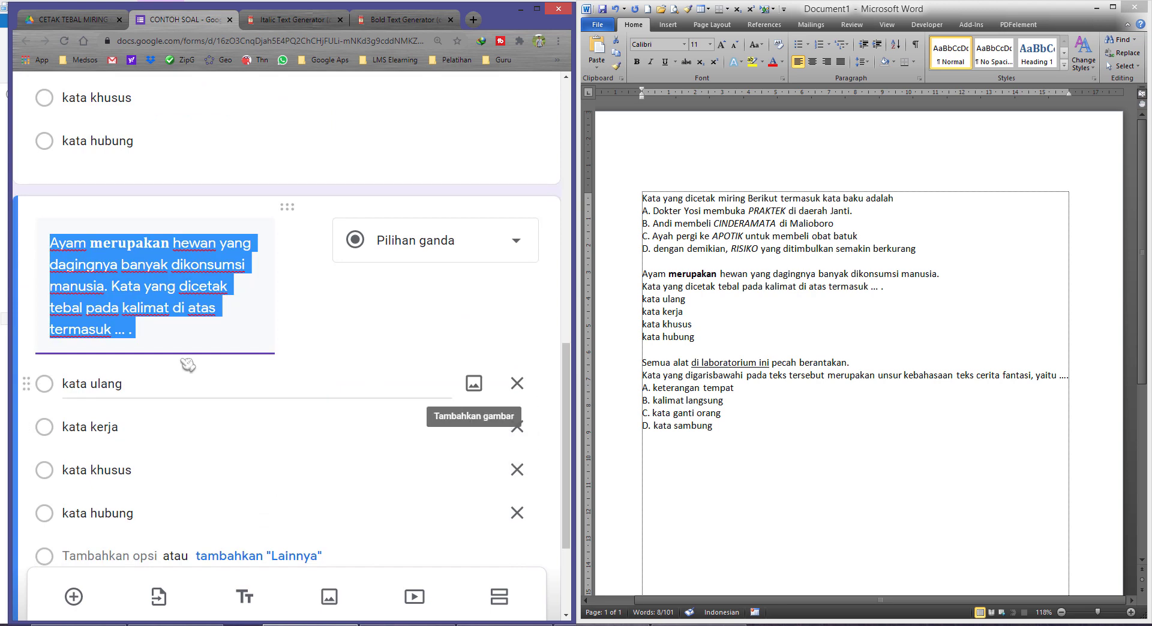
scroll(368, 343, "up", 1)
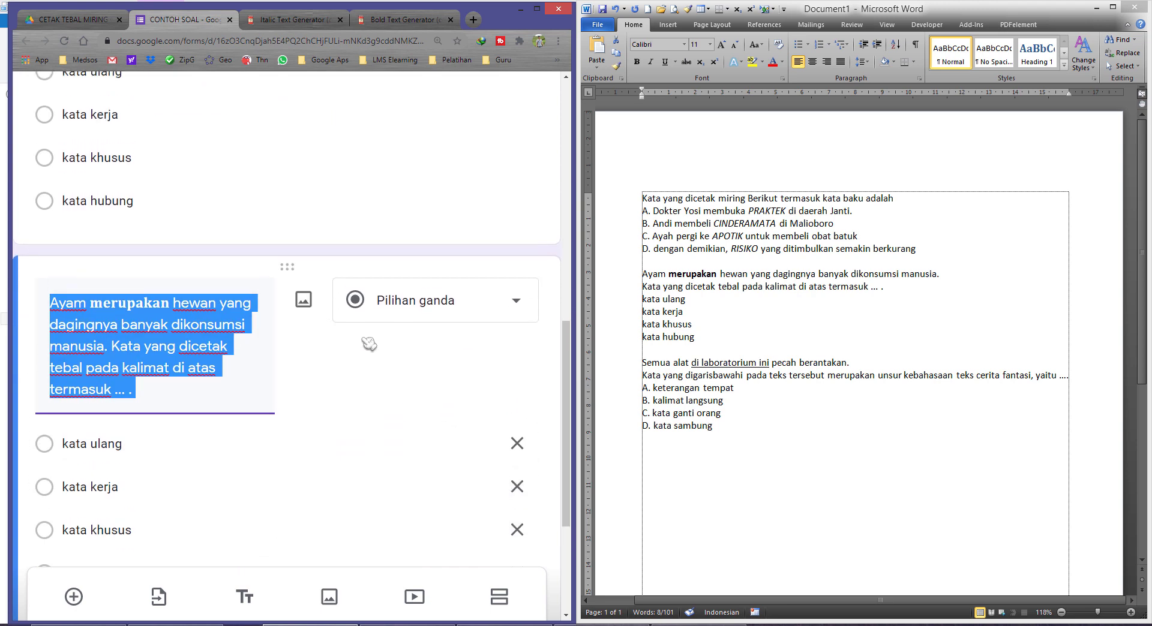
scroll(474, 483, "down", 2)
left_click(342, 567)
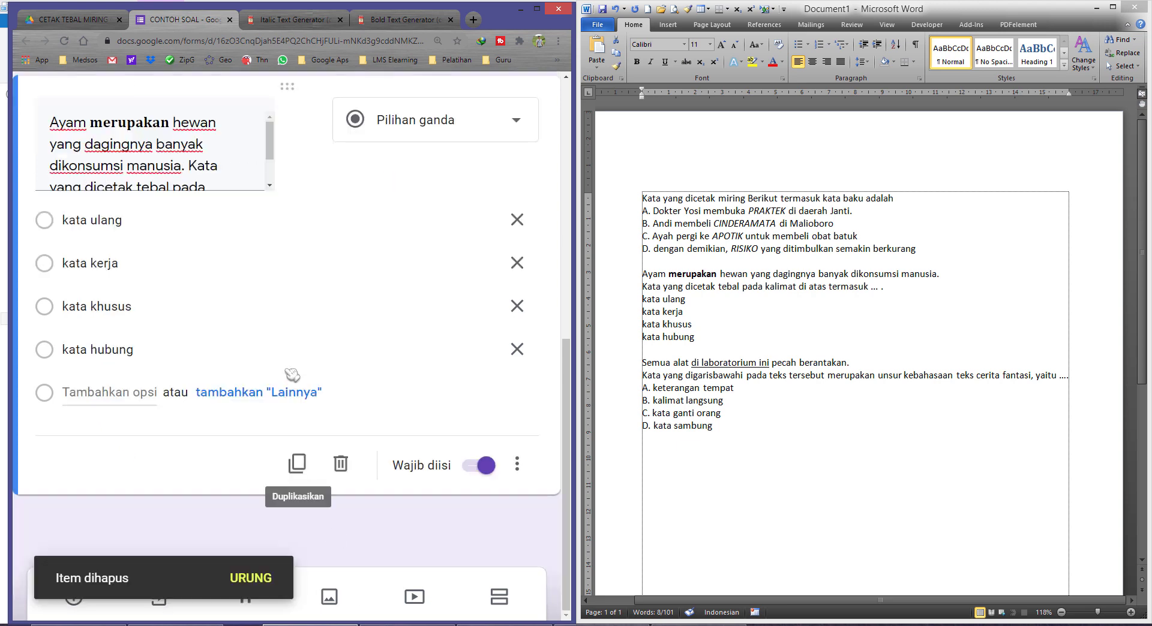
Add a new question and paste the laboratorium question text from Word into it
left_click(81, 606)
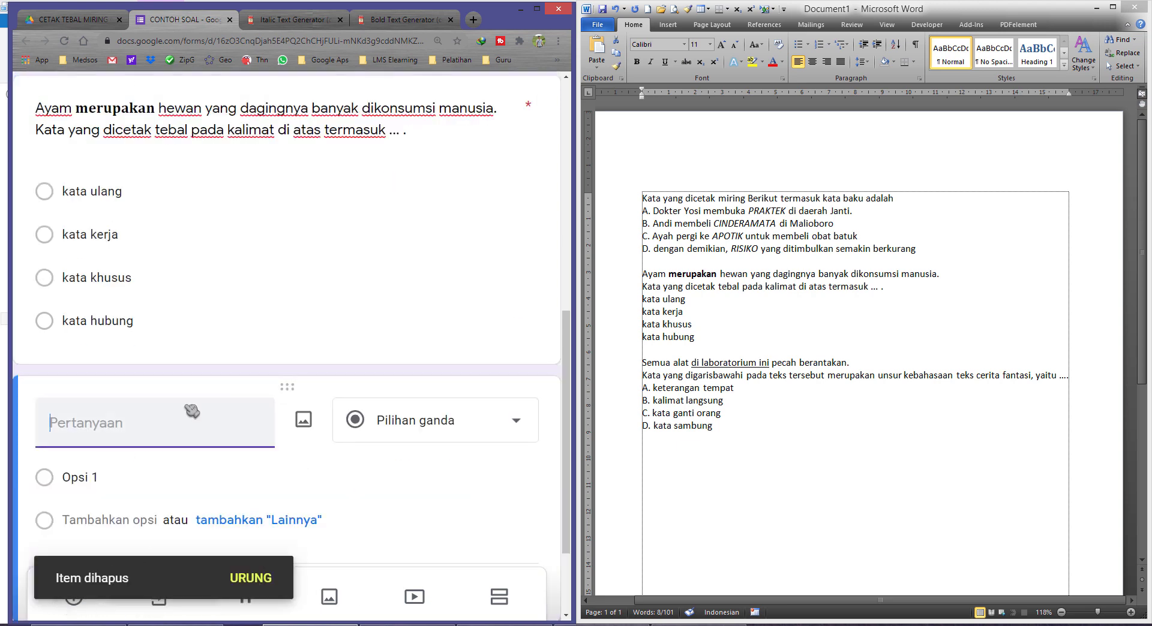
mouse_move(642, 299)
left_mouse_down()
mouse_move(641, 350)
mouse_move(1072, 378)
left_mouse_up()
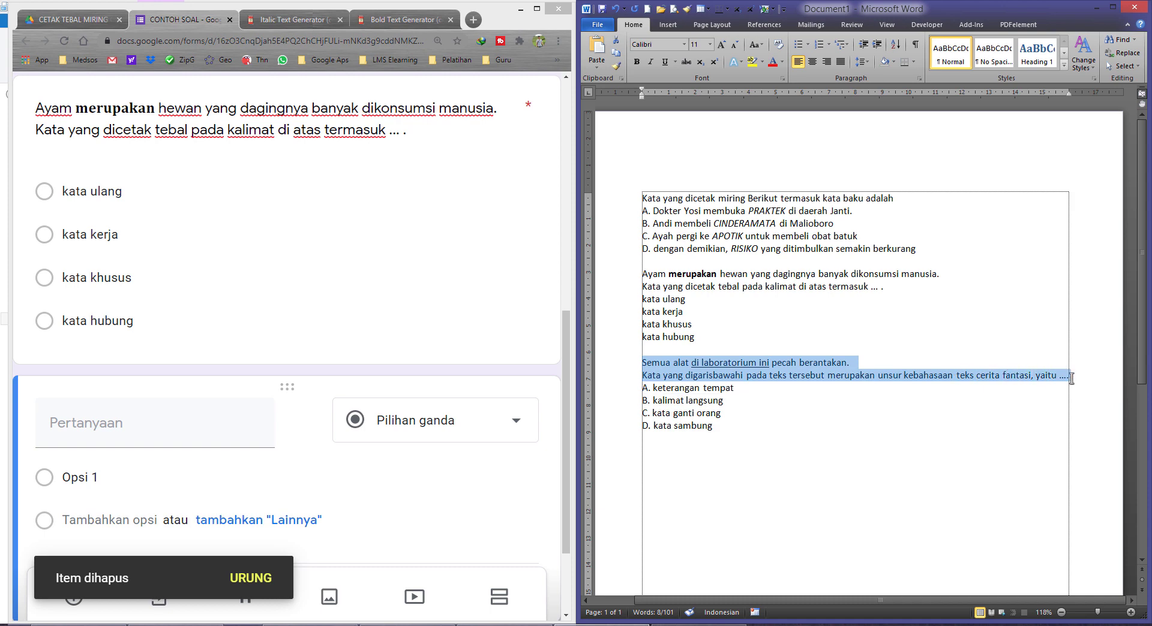
right_click(742, 381)
left_click(759, 396)
left_click(135, 415)
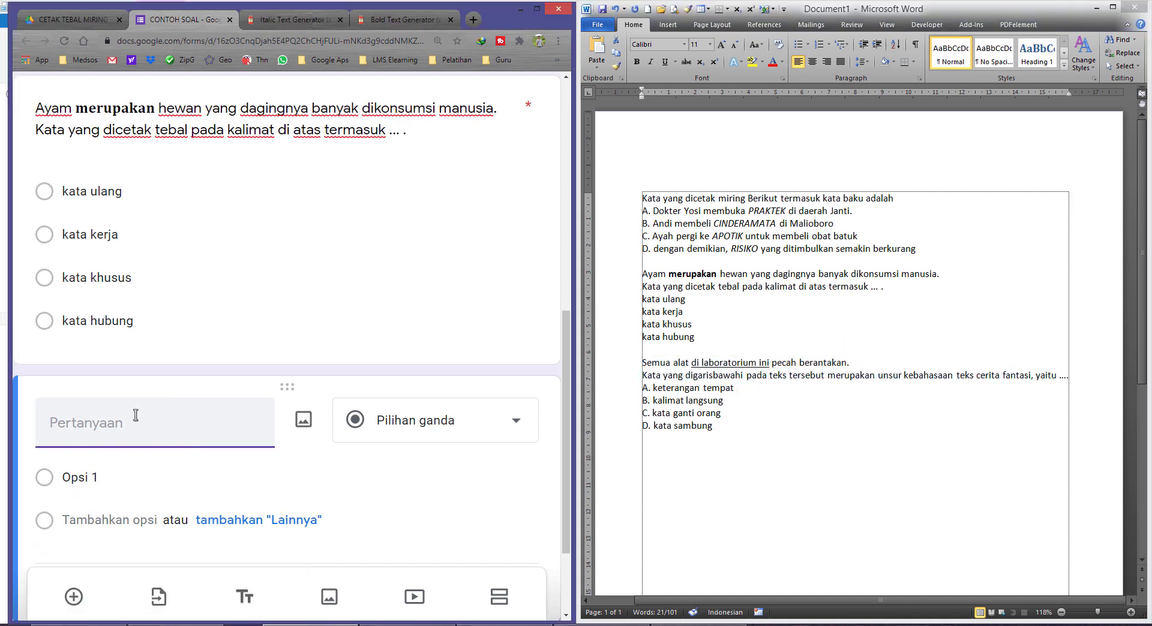
key("ctrl+v")
scroll(174, 408, "down", 2)
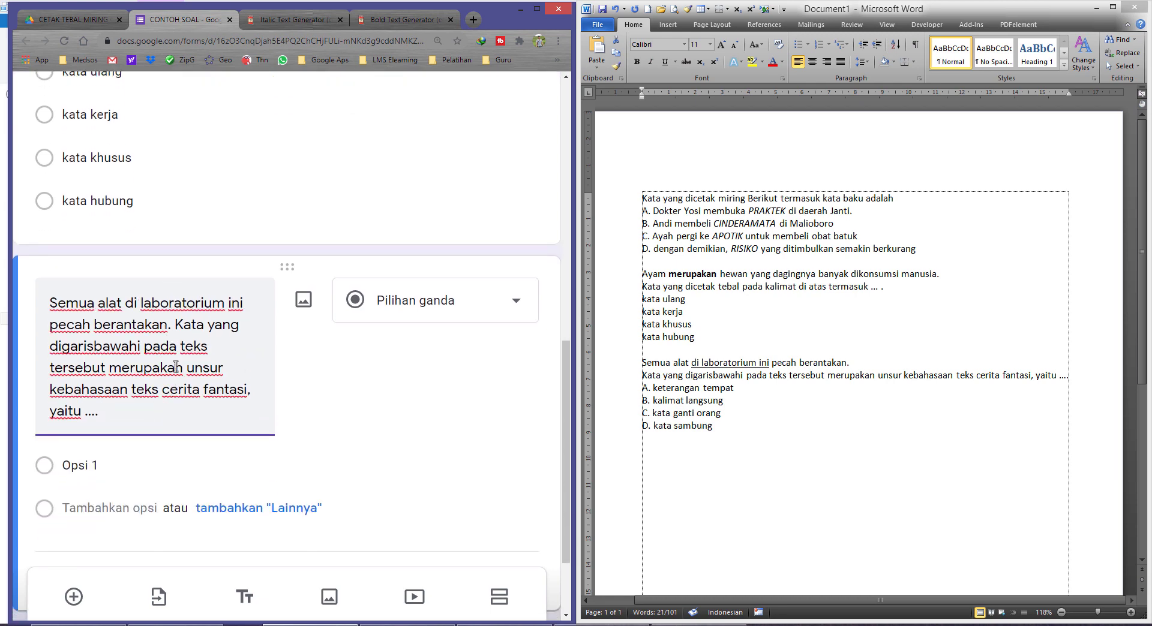
Strip the A.–D. prefixes and paste keterangan tempat, kalimat langsung, kata ganti orang, kata sambung as options
left_click(652, 387)
key("BackSpace")
key("BackSpace")
key("BackSpace")
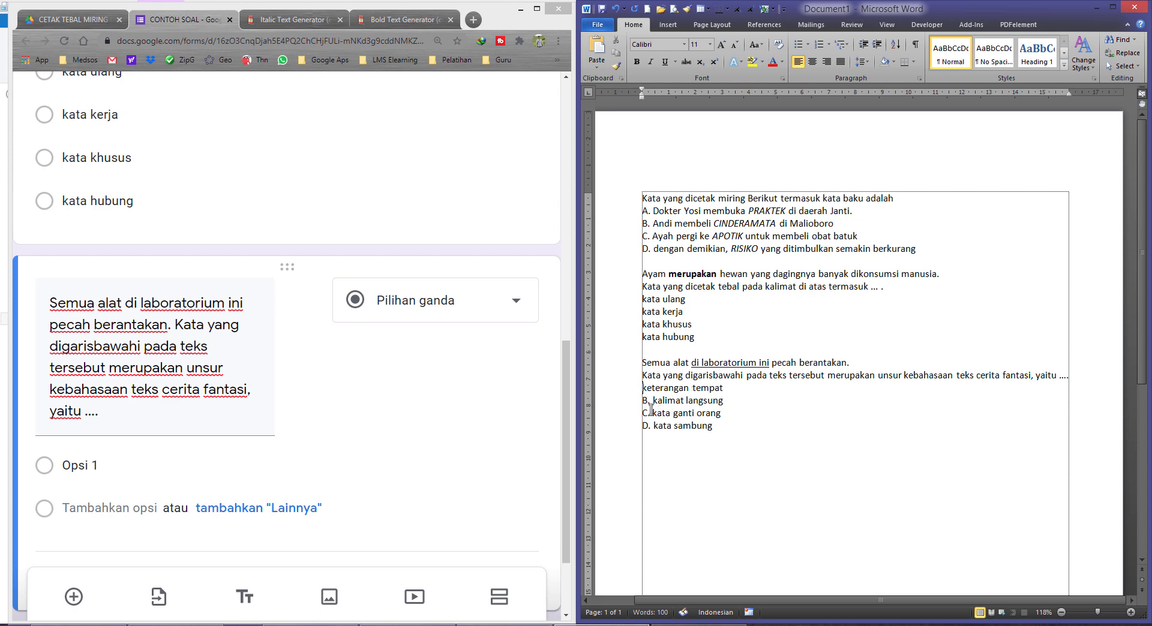
left_click(643, 400)
key("Delete")
key("Delete")
key("Delete")
left_click(643, 413)
key("Delete")
key("Delete")
key("Delete")
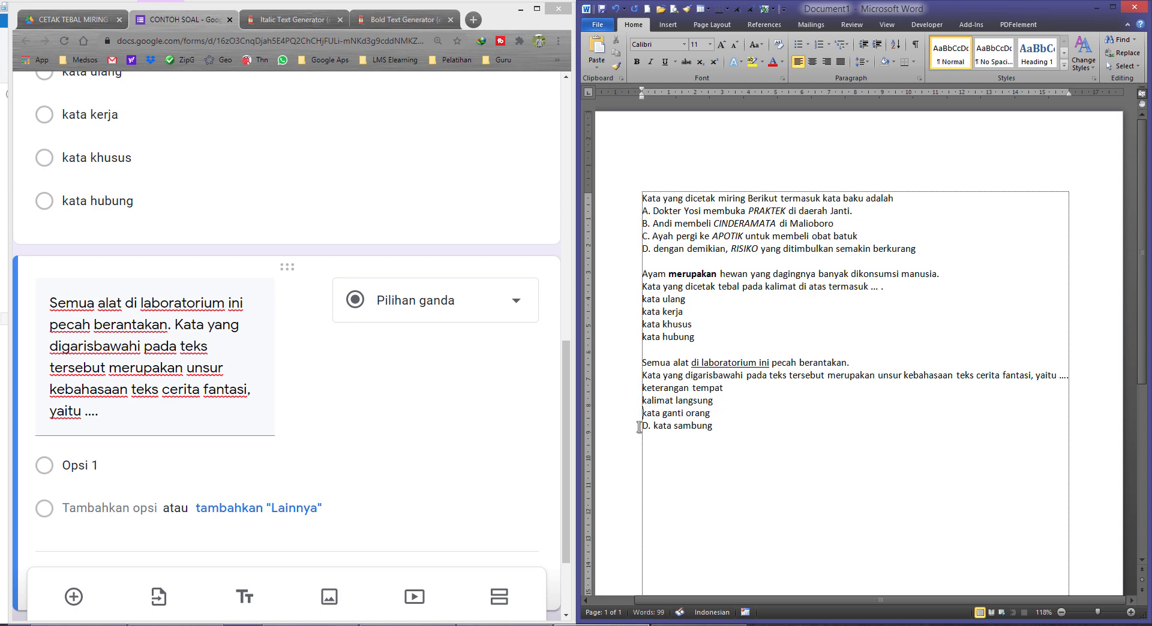
left_click(644, 426)
key("Delete")
key("Delete")
key("Delete")
key("Delete")
left_click_drag(627, 391, 627, 427)
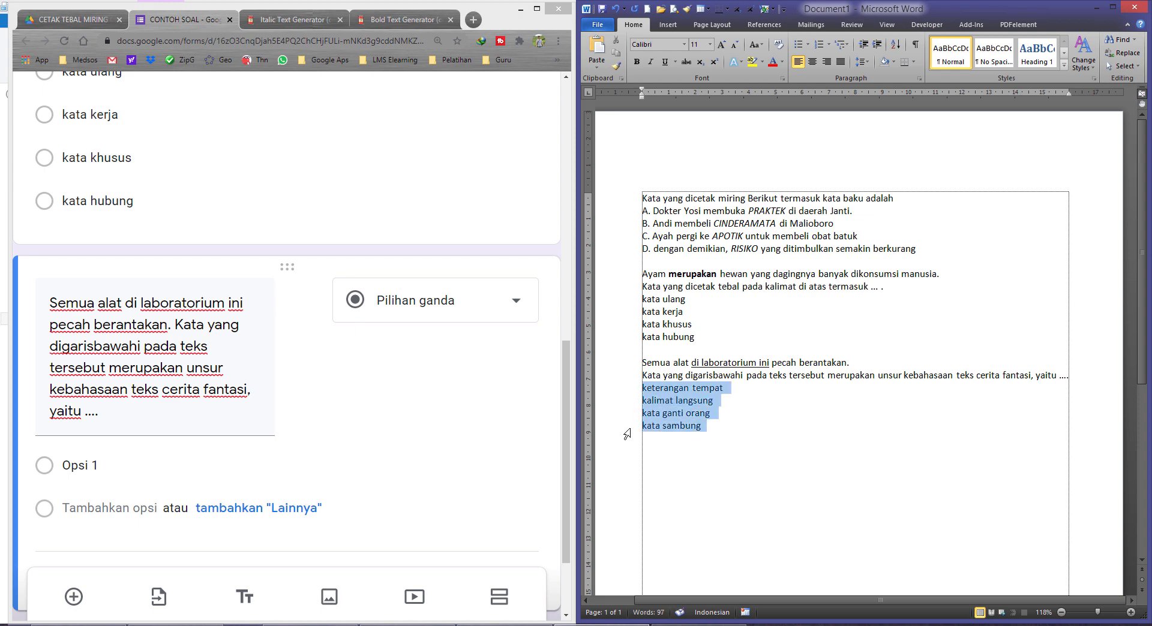
left_click(105, 468)
key("ctrl+v")
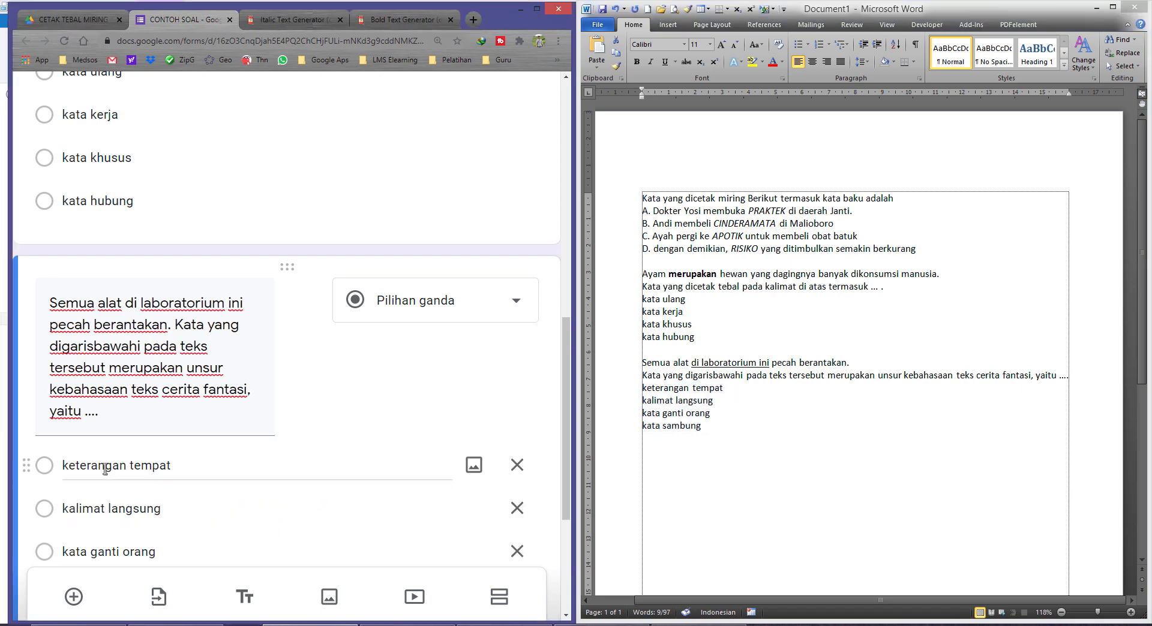
left_click(537, 8)
mouse_move(484, 385)
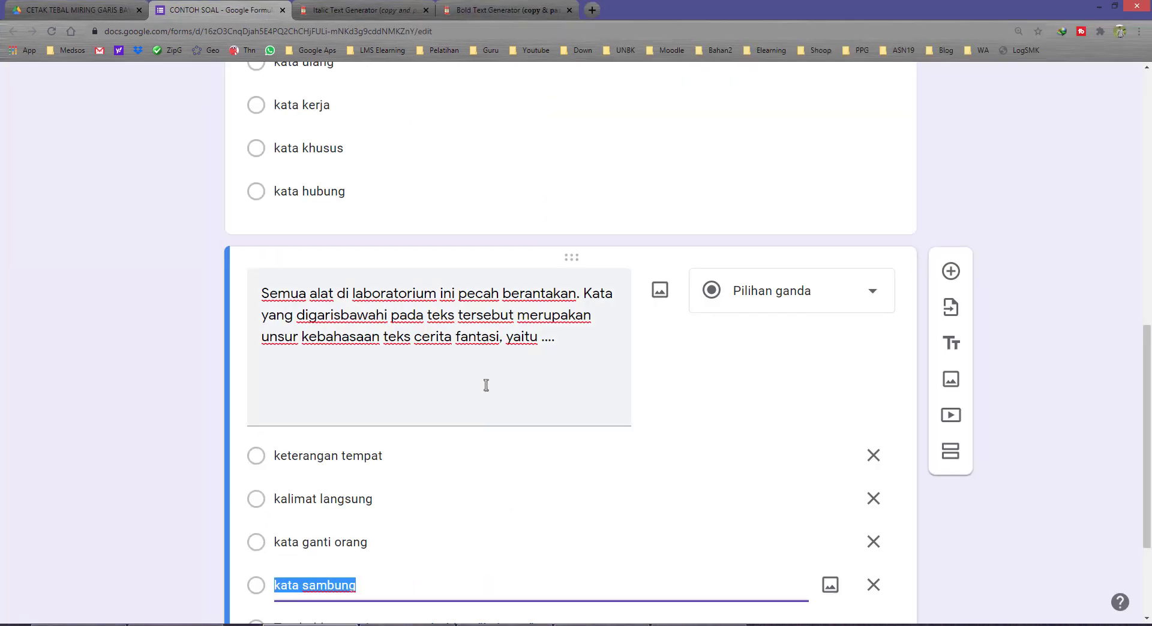
Select 'di laboratorium ini' in the question and copy the Underlined Generator link from the notes
key("alt+Tab")
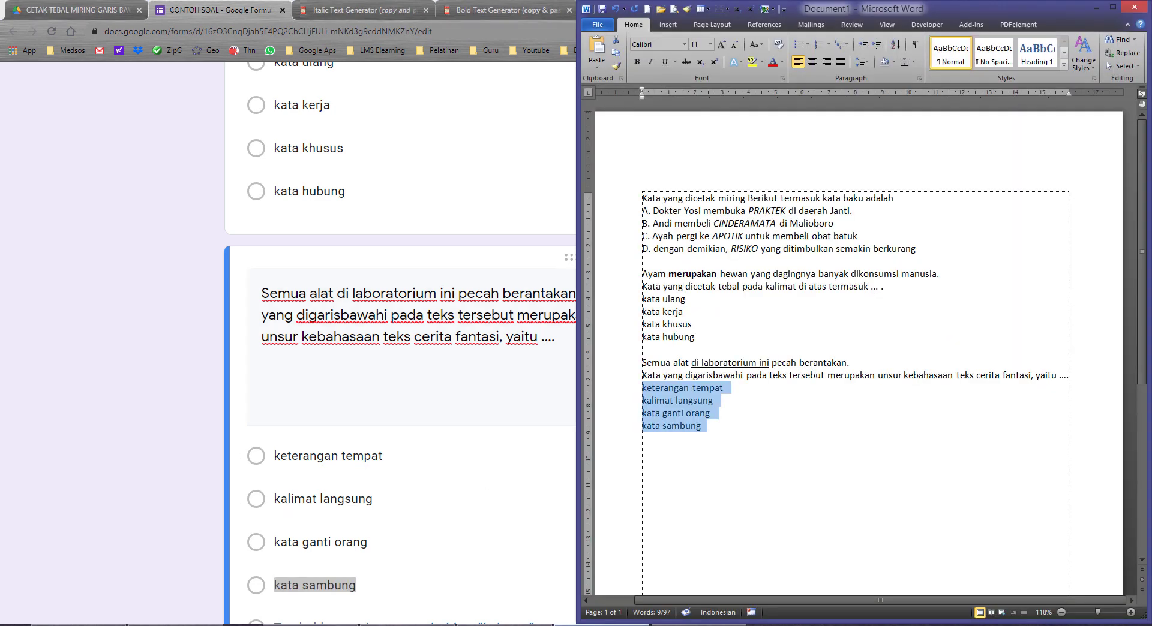
key("alt+Tab")
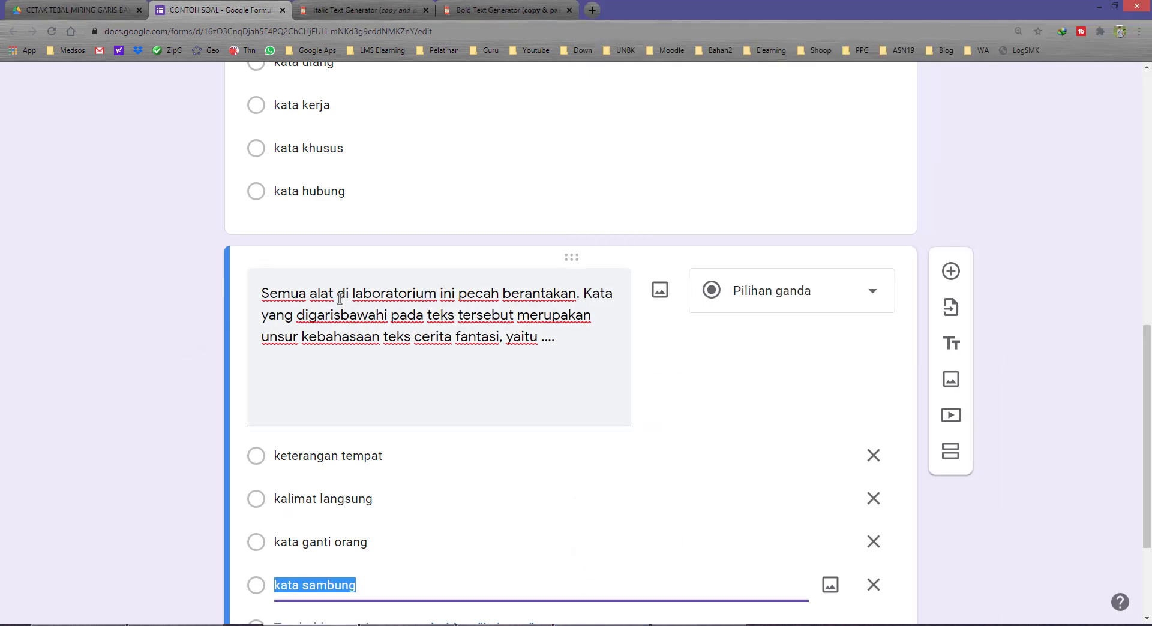
triple_click(374, 298)
left_click_drag(337, 296, 450, 296)
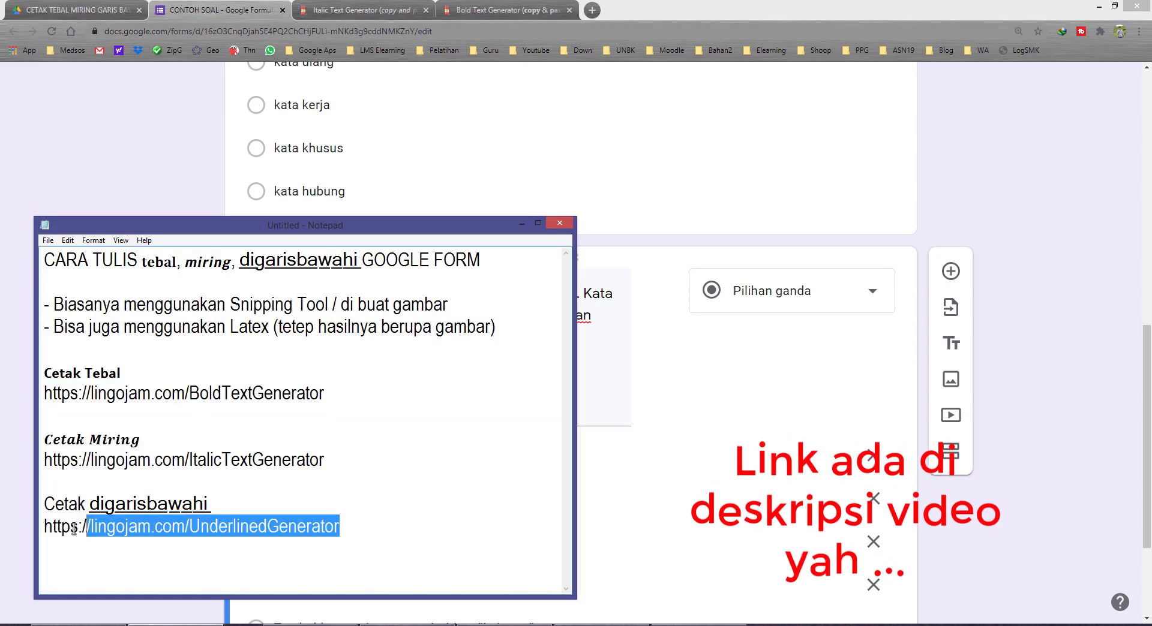
left_click_drag(340, 526, 72, 526)
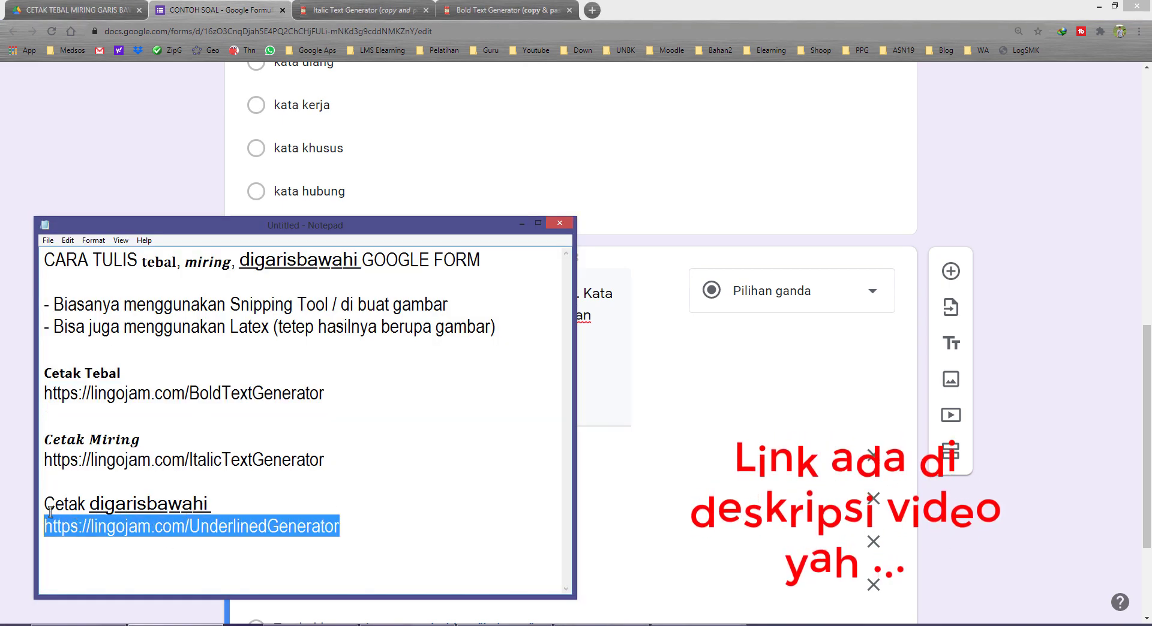
Load the Underlined Generator page and copy 'di laboratorium ini' from the question
left_click(591, 10)
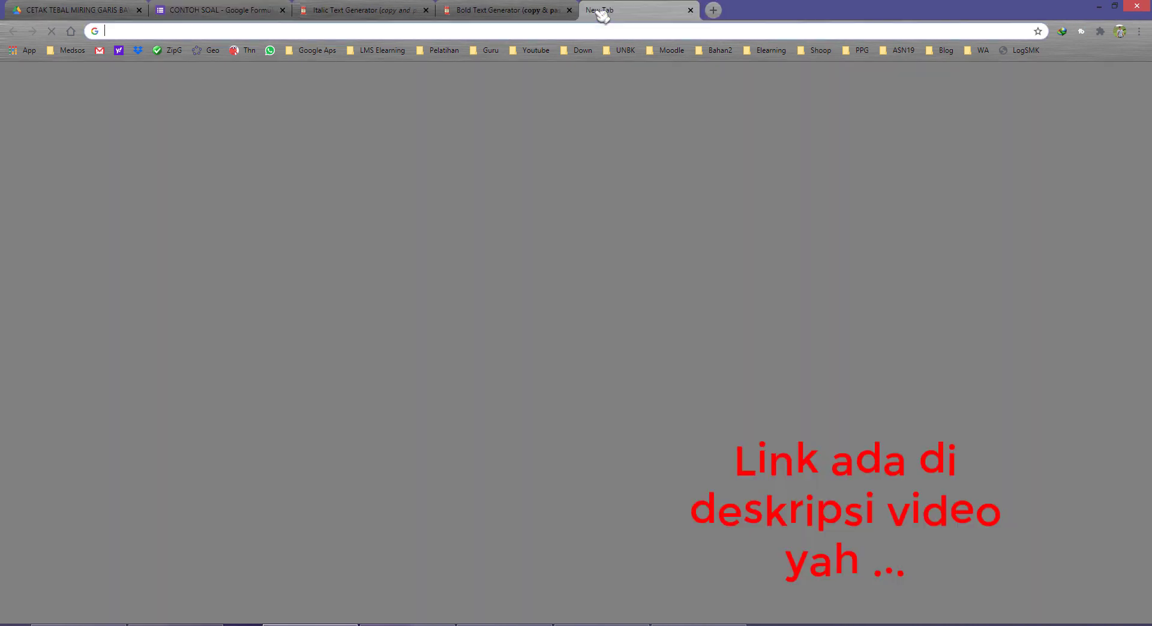
key("ctrl+v")
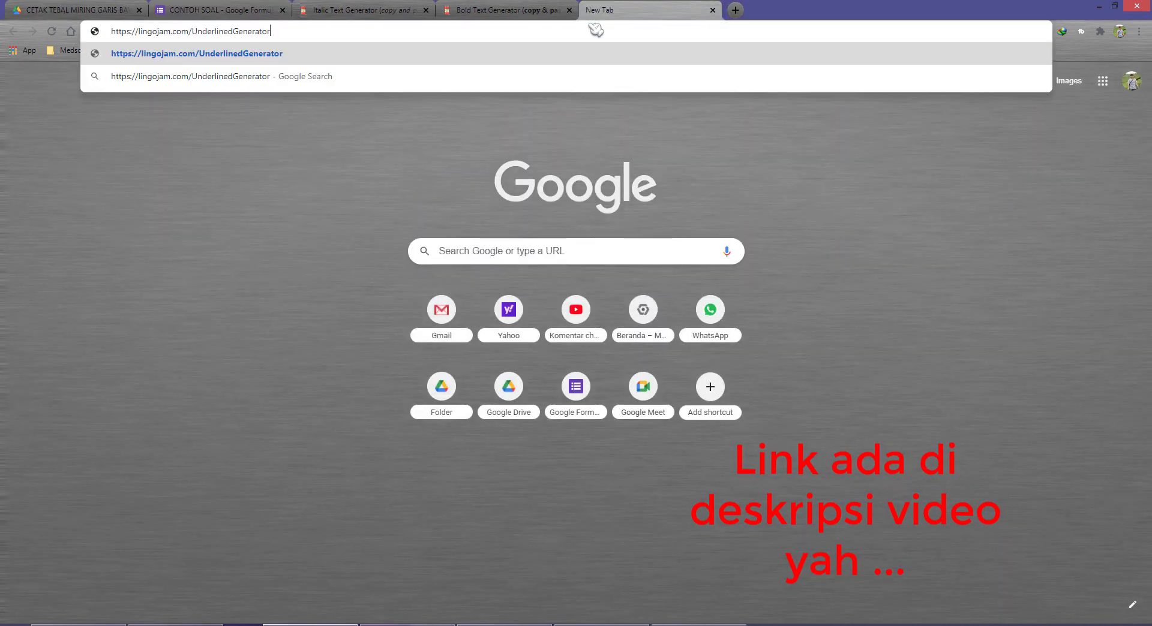
key("Return")
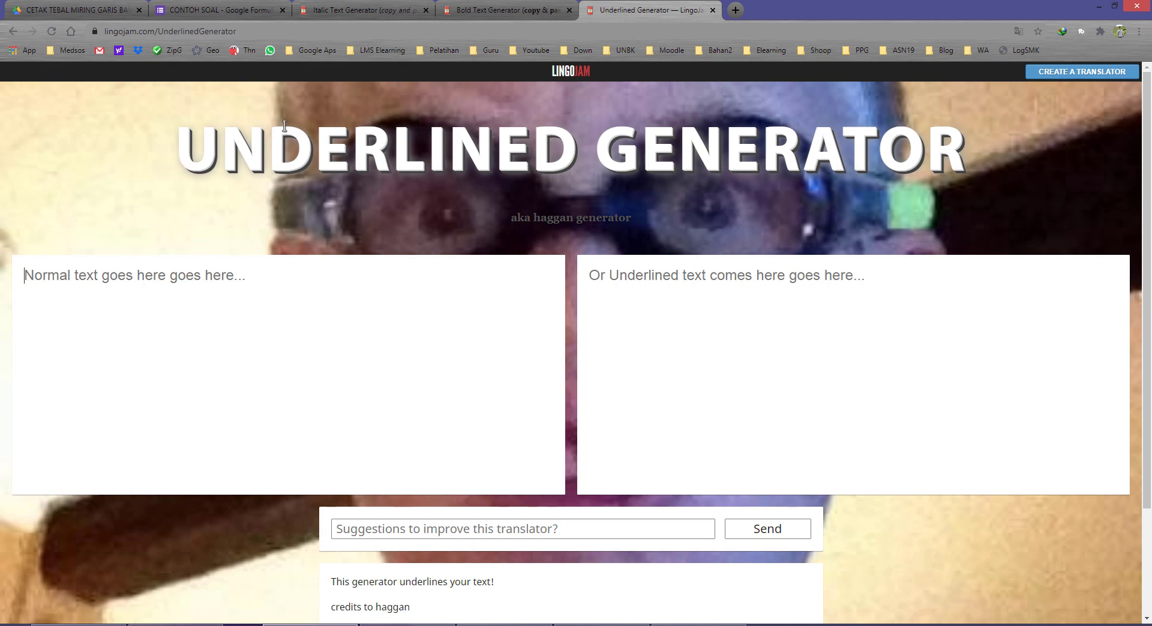
left_click(214, 11)
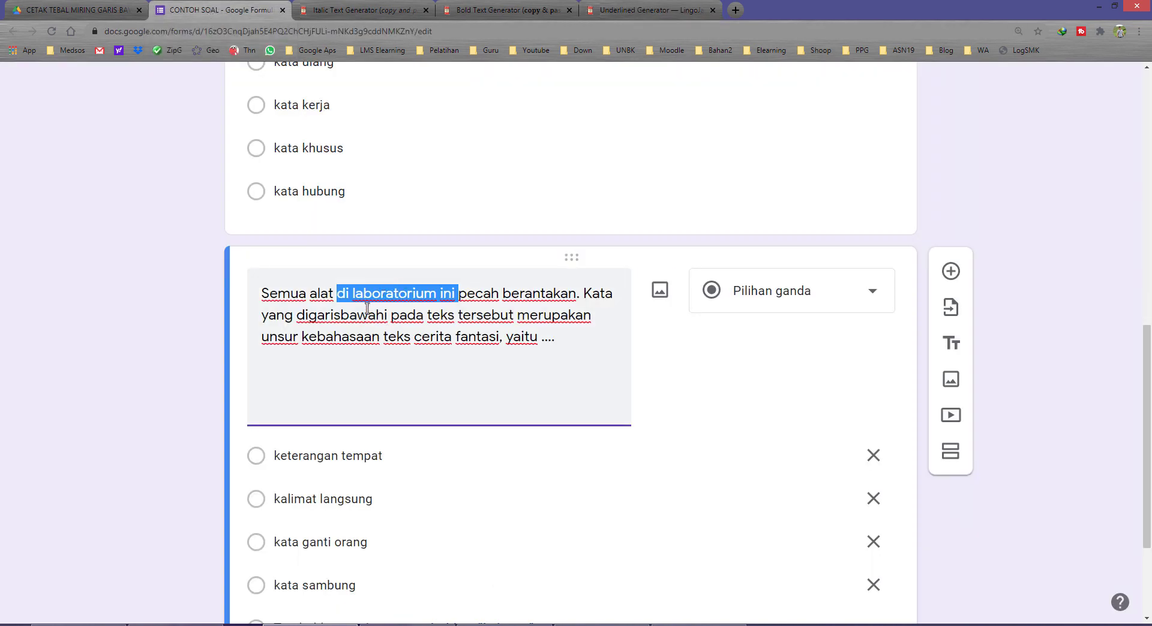
right_click(401, 294)
left_click(414, 326)
Convert 'di laboratorium ini' to underlined text in lingojam and copy the result
left_click(624, 11)
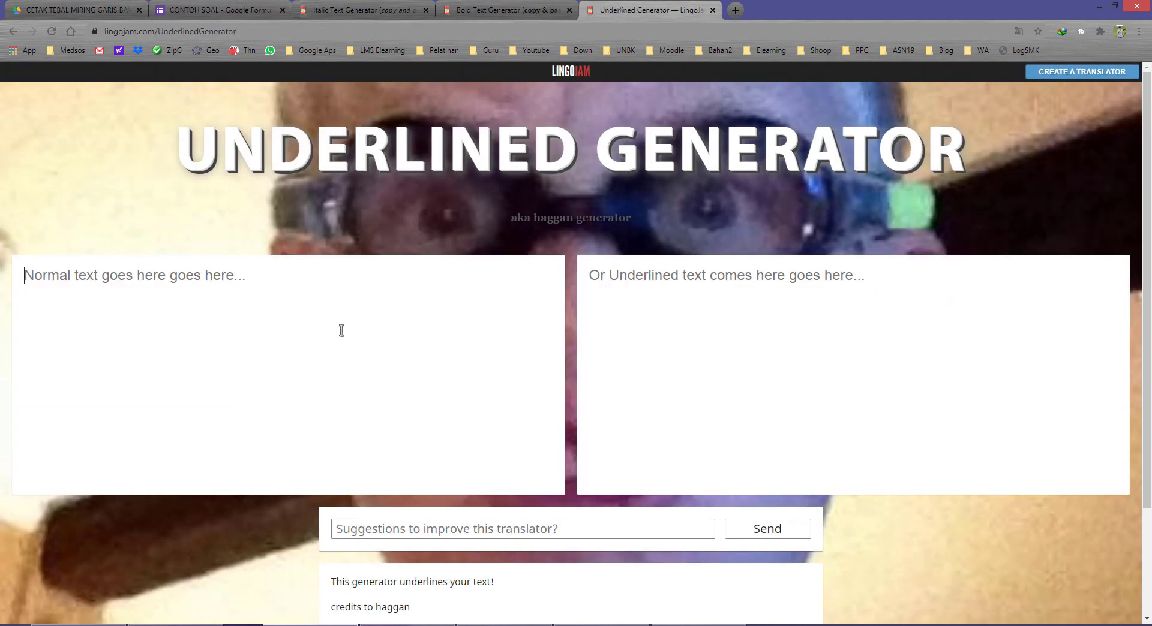
type("di laboratorium ini")
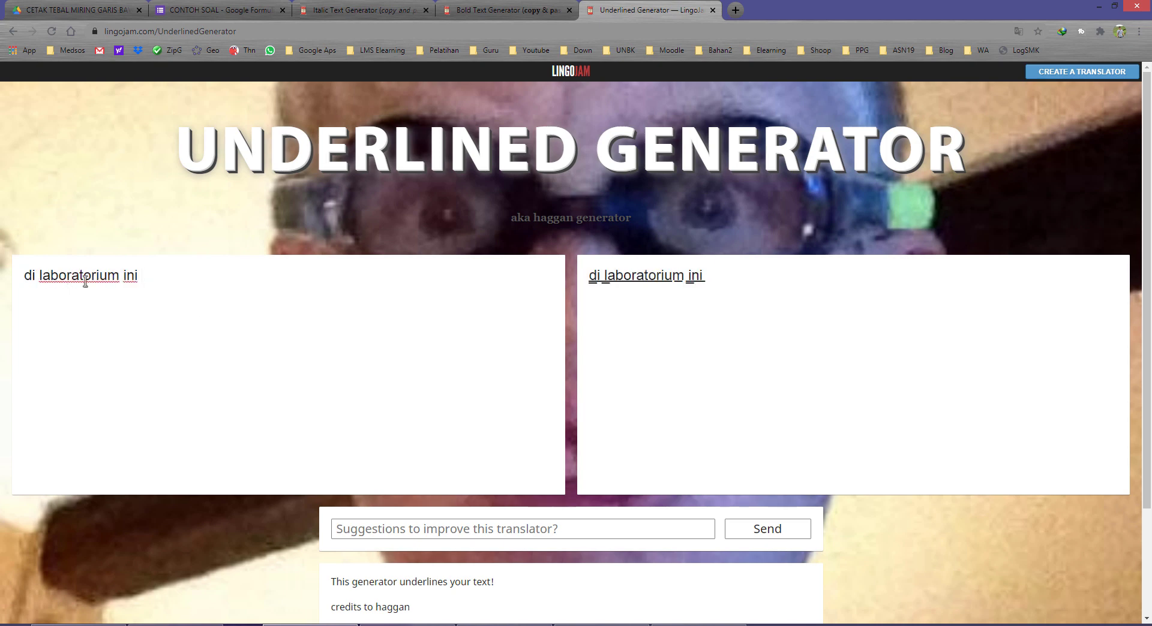
key("ctrl+a")
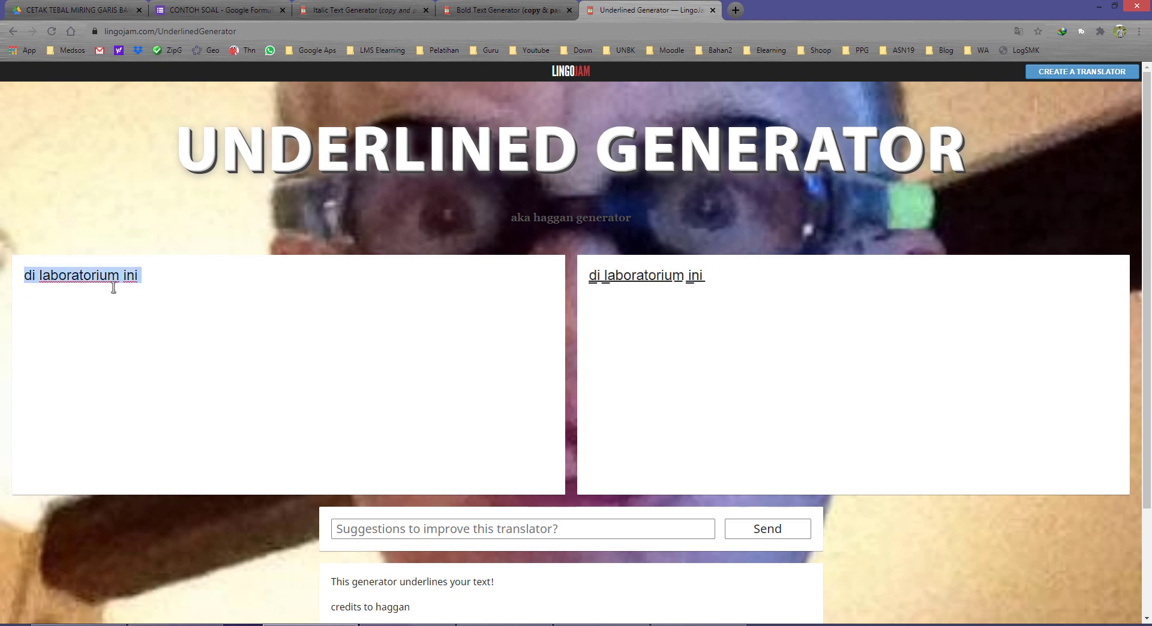
left_click(159, 274)
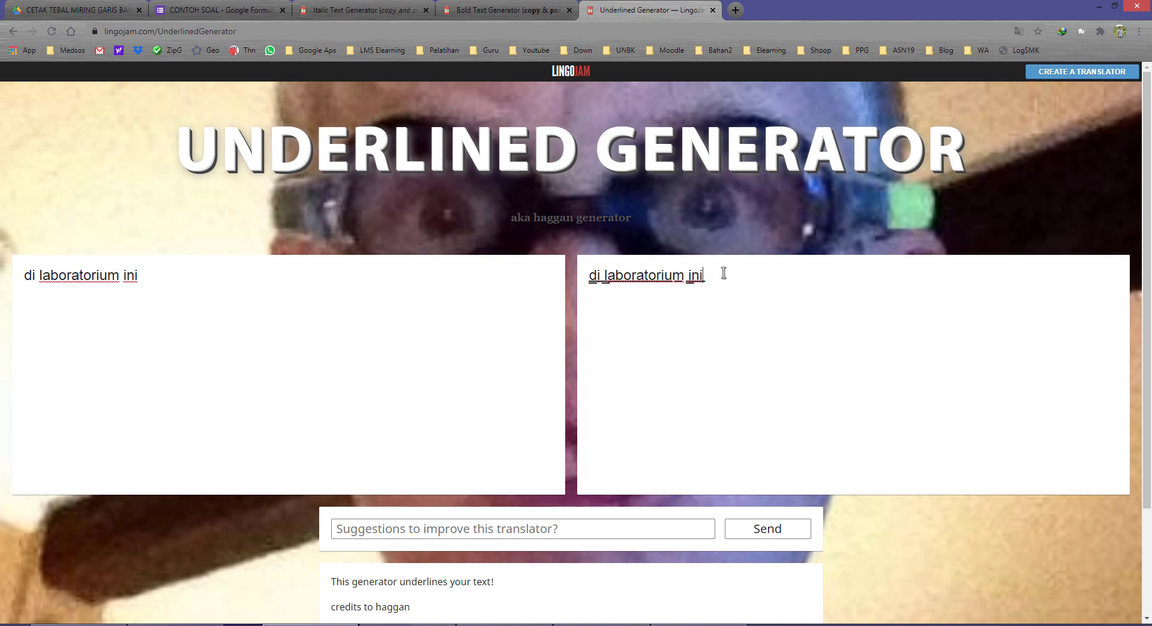
left_click_drag(723, 274, 589, 272)
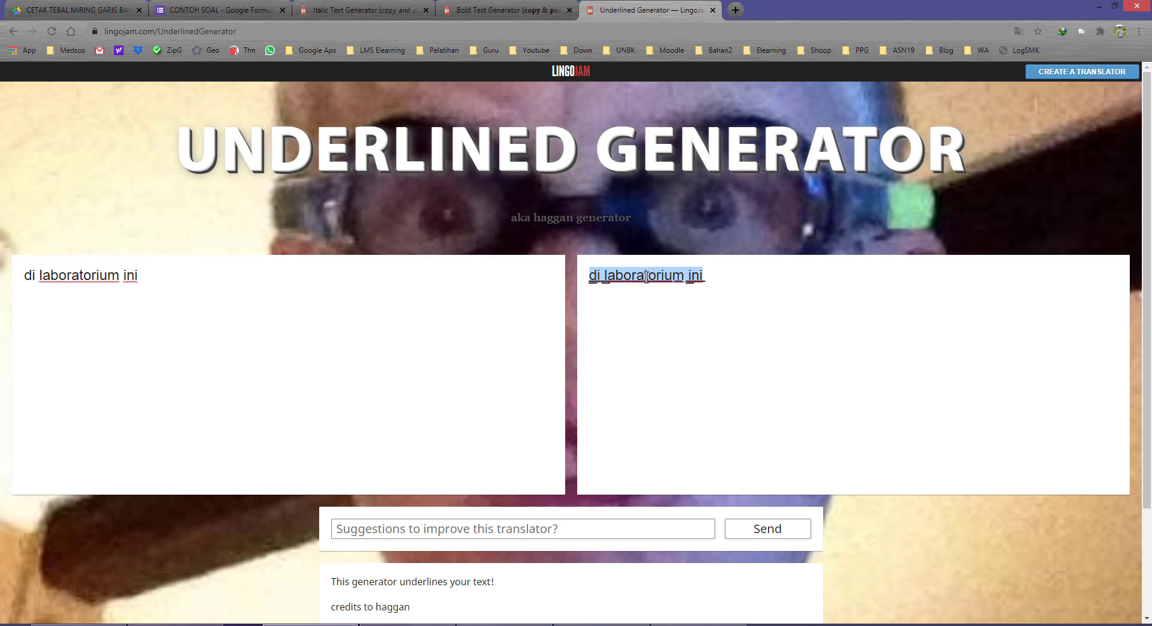
right_click(646, 277)
left_click(666, 298)
left_click(204, 9)
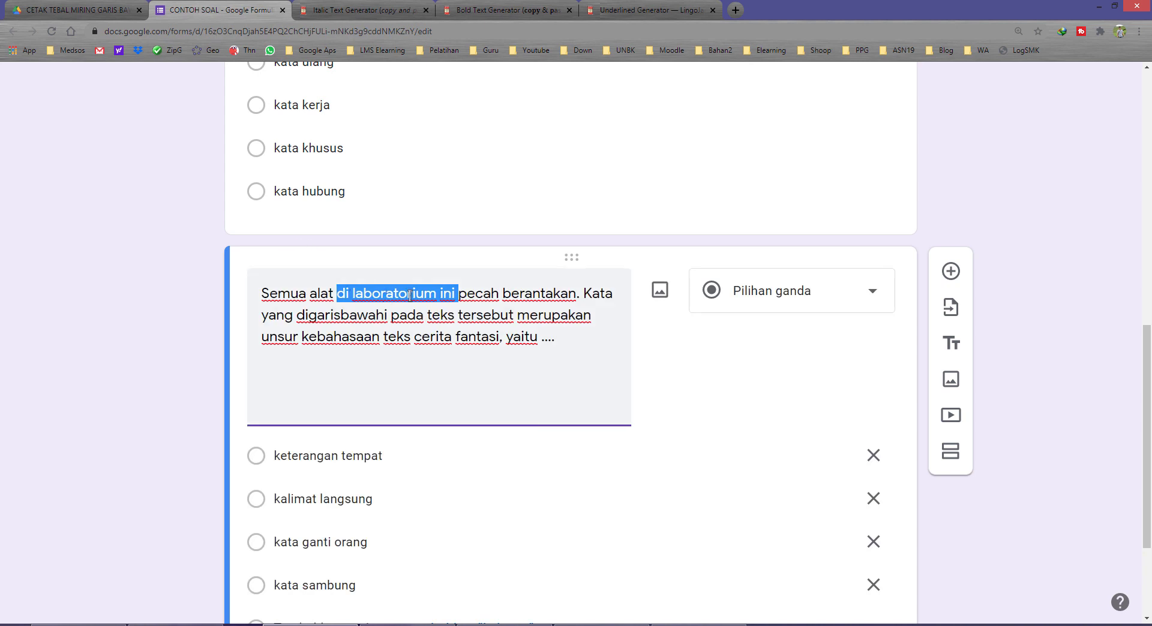
Paste the underlined 'di laboratorium ini' into the question and delete the trailing space
key("ctrl+v")
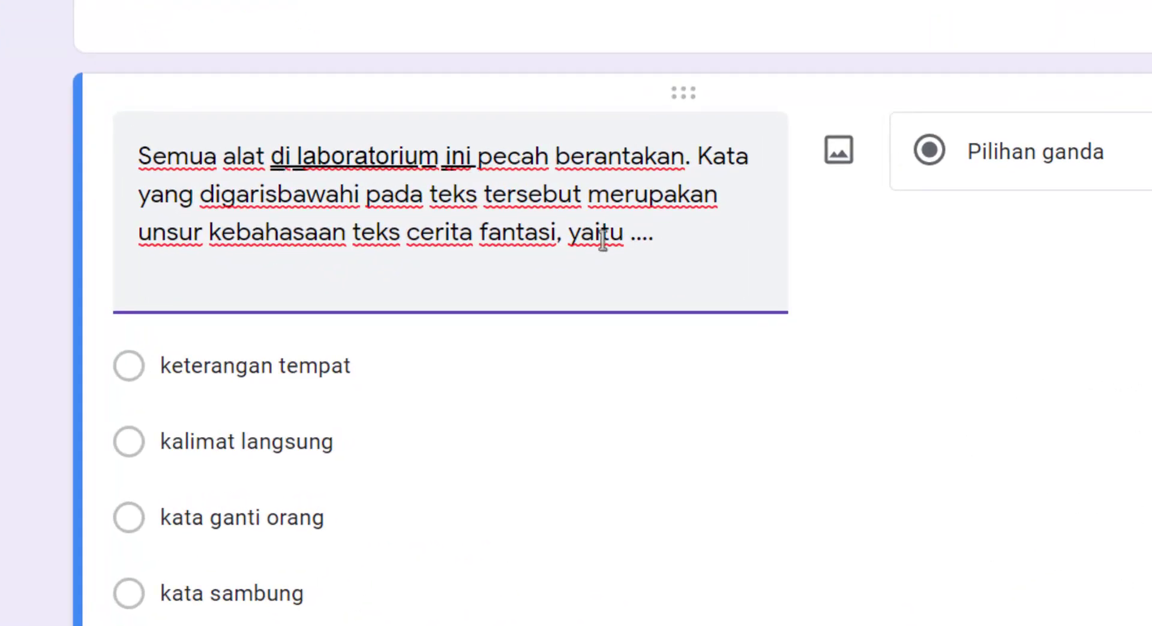
left_click(659, 234)
key("BackSpace")
left_click_drag(352, 157, 418, 159)
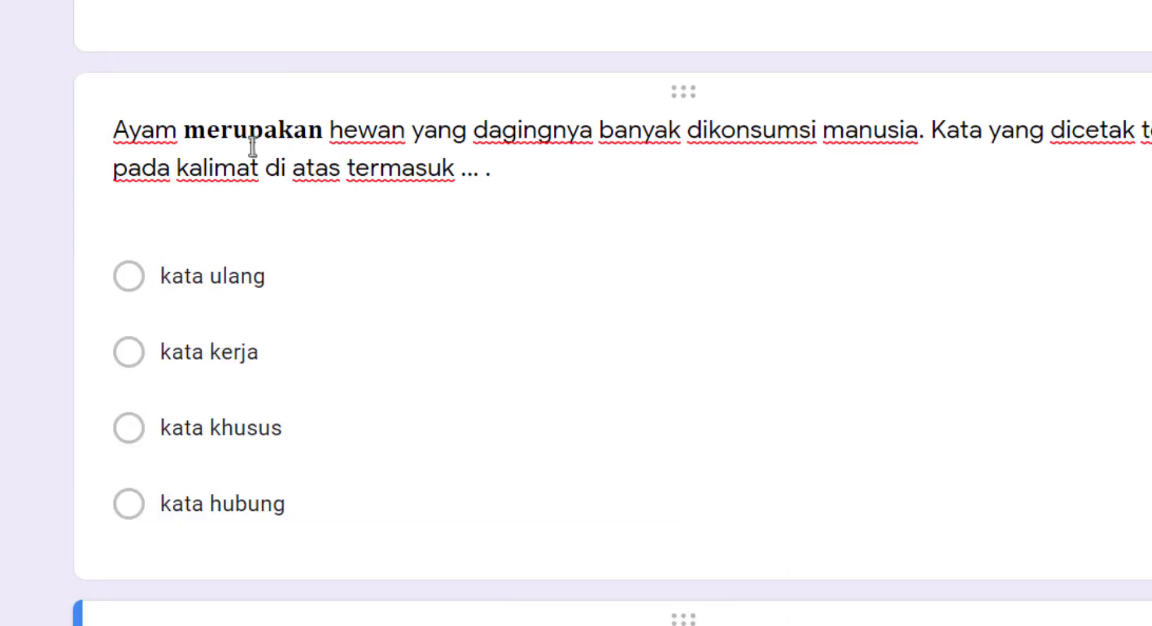
left_click(264, 149)
double_click(258, 154)
scroll(408, 199, "up", 3)
scroll(409, 199, "up", 3)
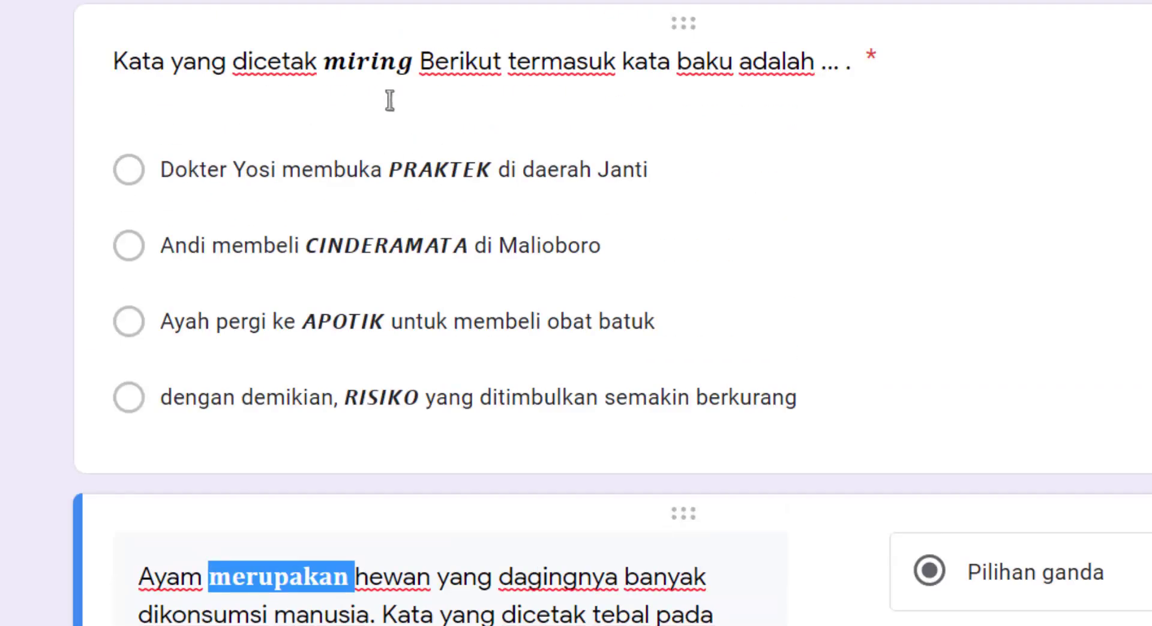
left_click(384, 75)
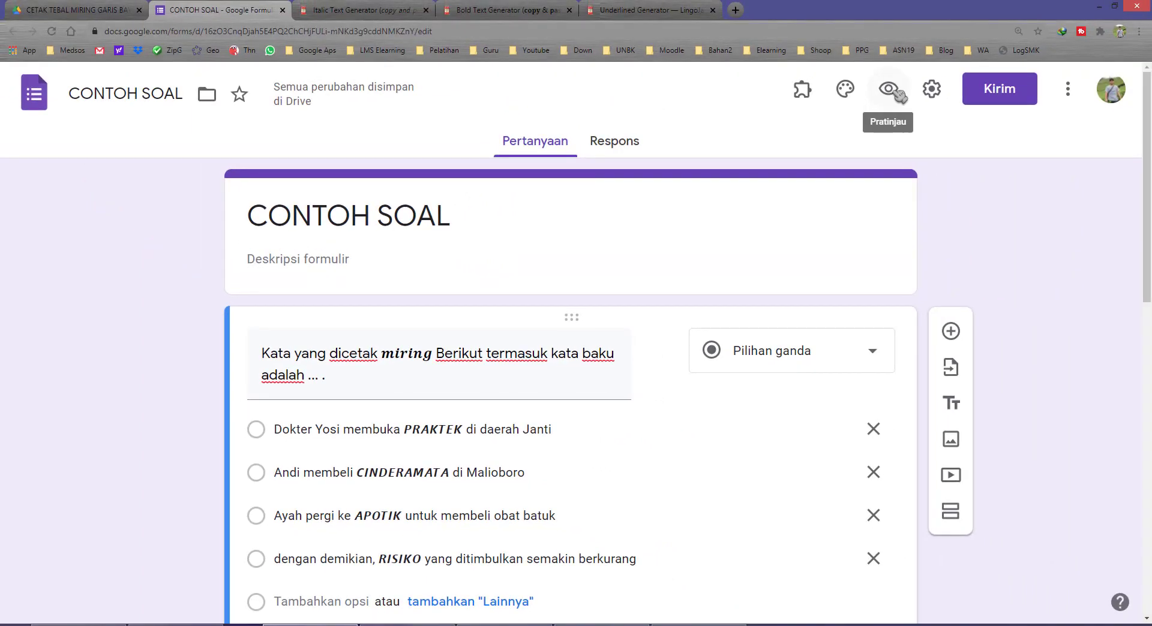
Preview the form and choose PRAKTEK for the miring question
left_click(889, 90)
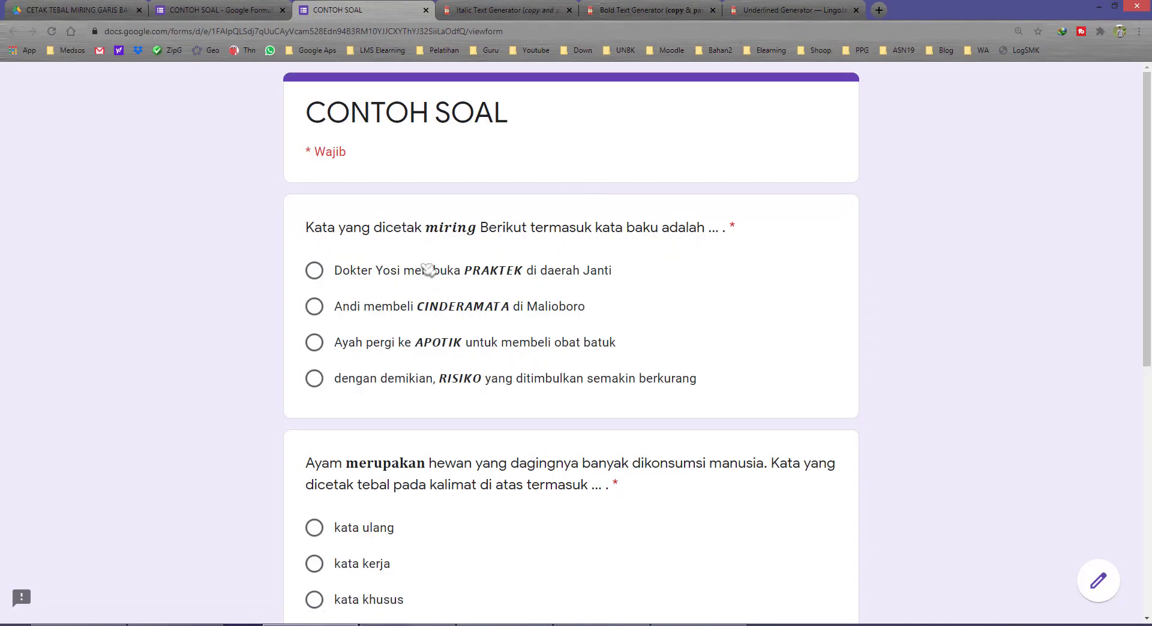
double_click(449, 227)
double_click(498, 270)
scroll(523, 333, "down", 1)
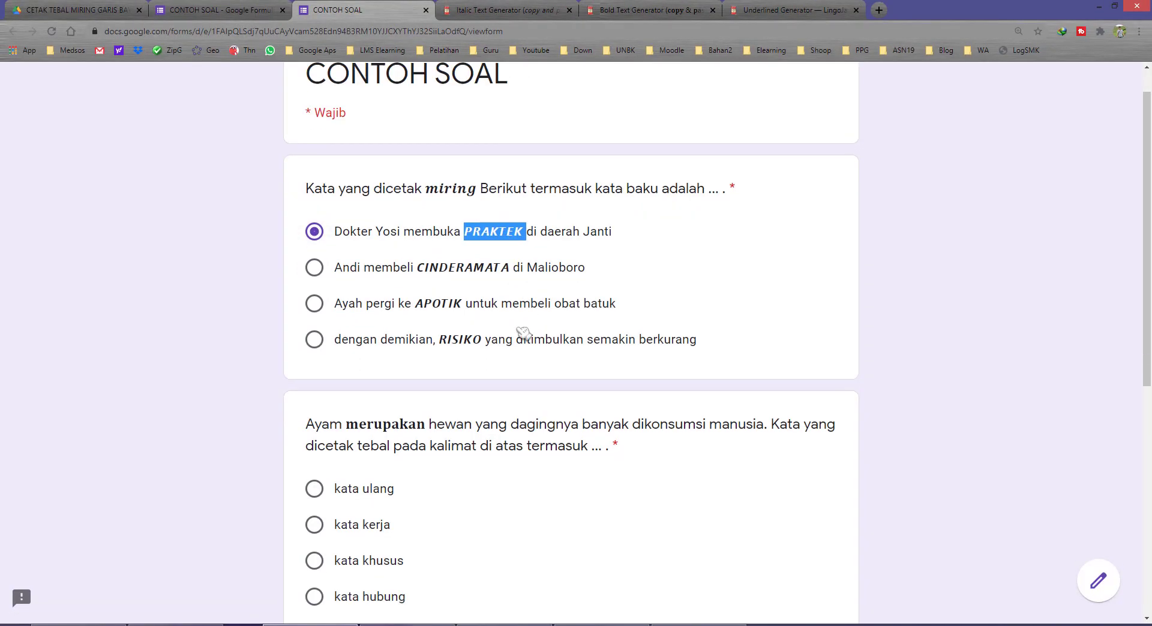
scroll(524, 333, "down", 2)
Answer kata kerja for the merupakan question and keterangan tempat for the laboratorium question
double_click(396, 287)
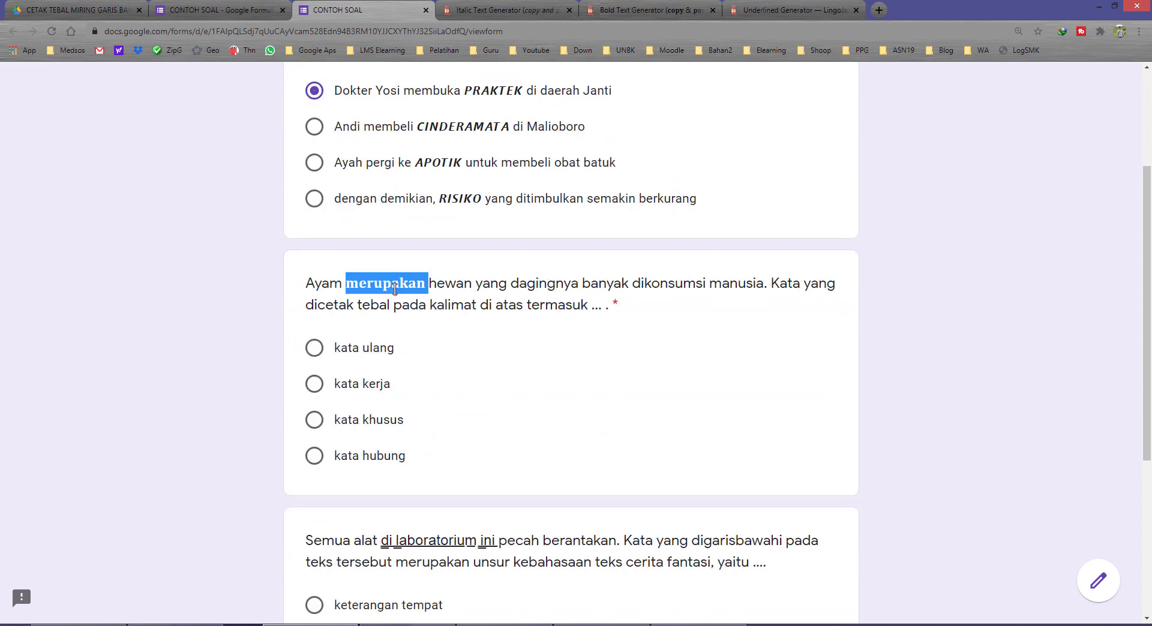
left_click(375, 351)
left_click(384, 387)
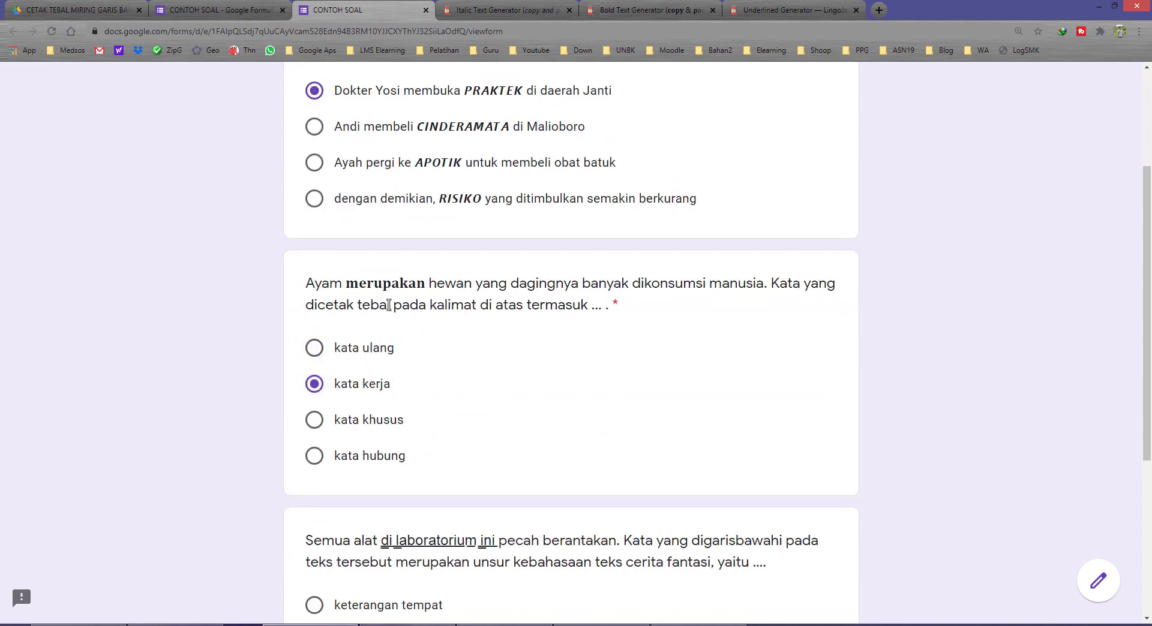
double_click(388, 288)
scroll(476, 351, "down", 3)
left_click_drag(382, 360, 493, 360)
left_click(367, 427)
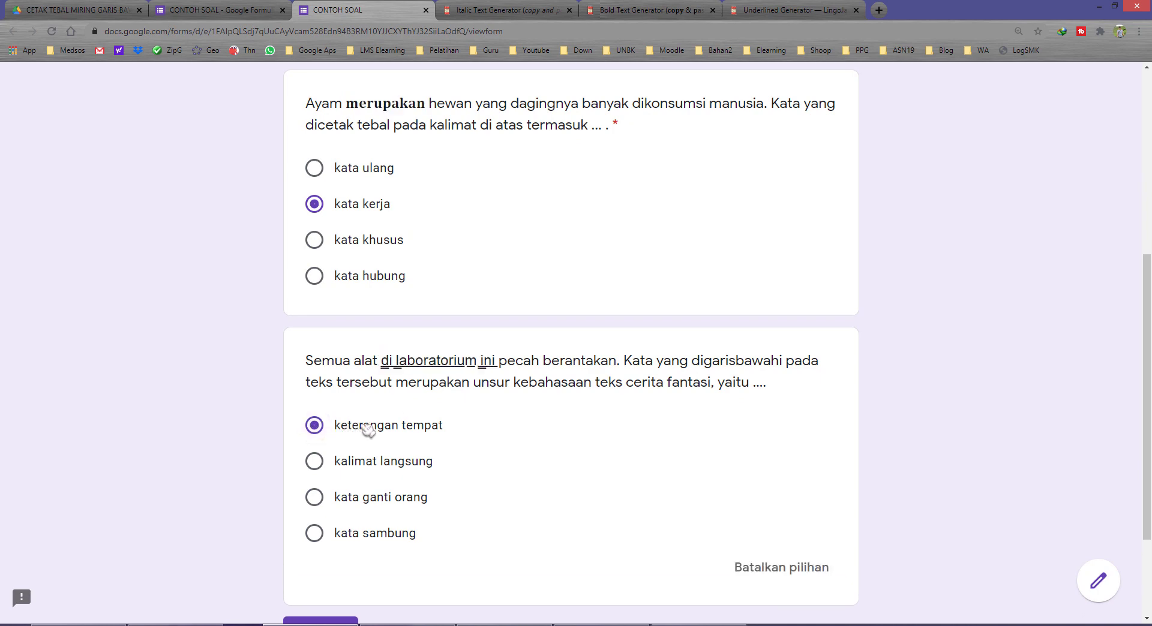
scroll(367, 428, "up", 5)
scroll(374, 404, "up", 1)
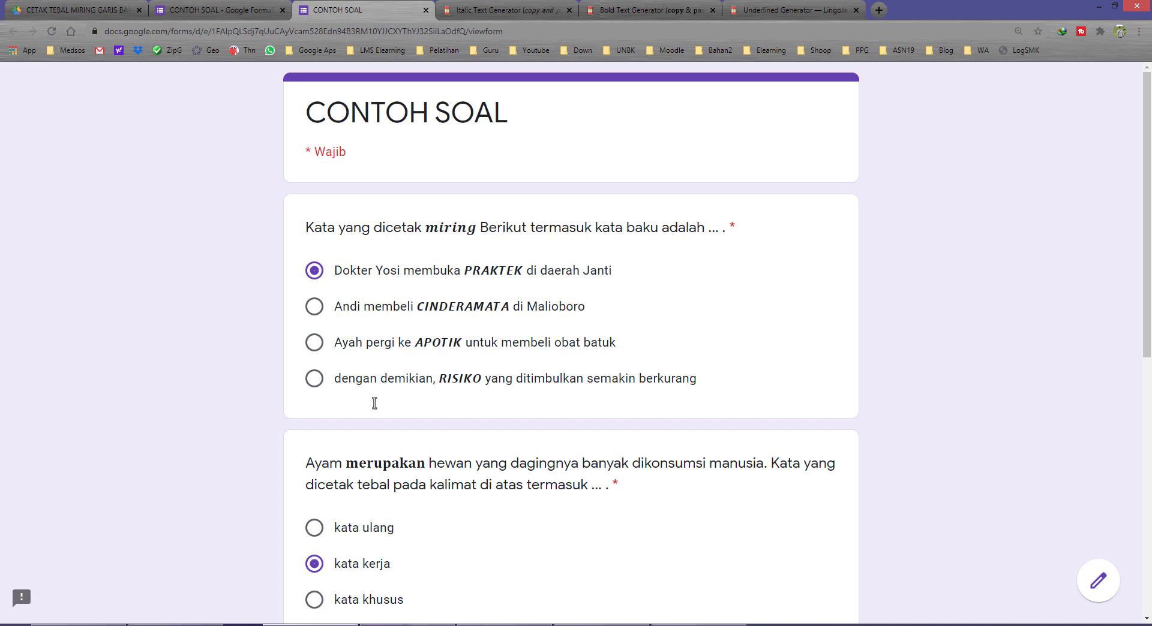
scroll(374, 403, "down", 3)
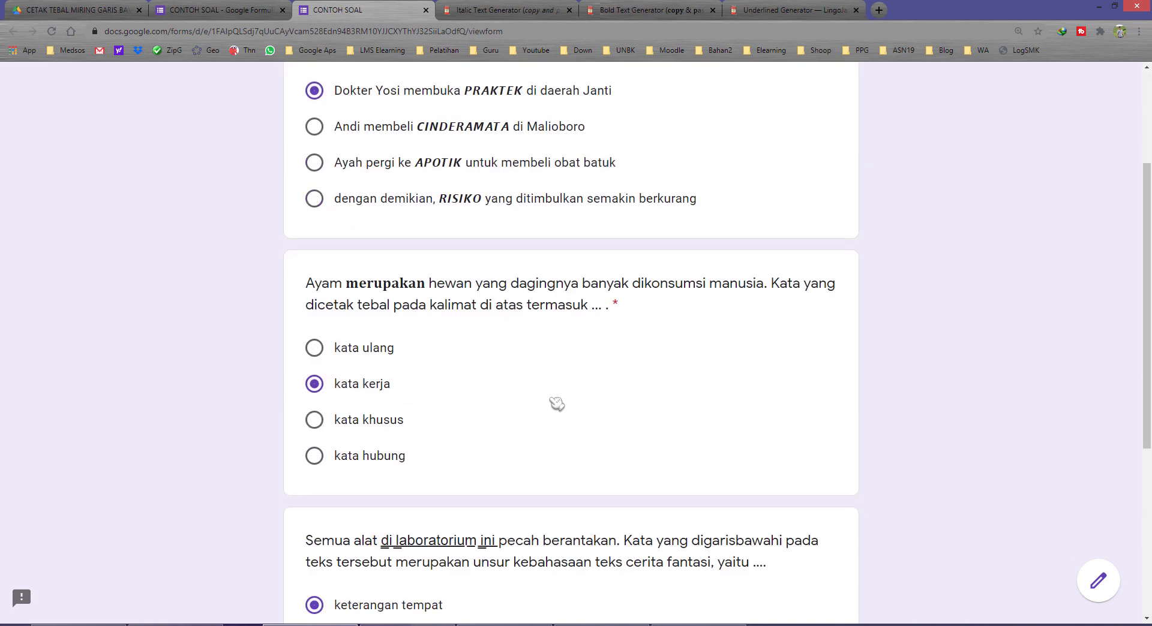
scroll(556, 403, "down", 3)
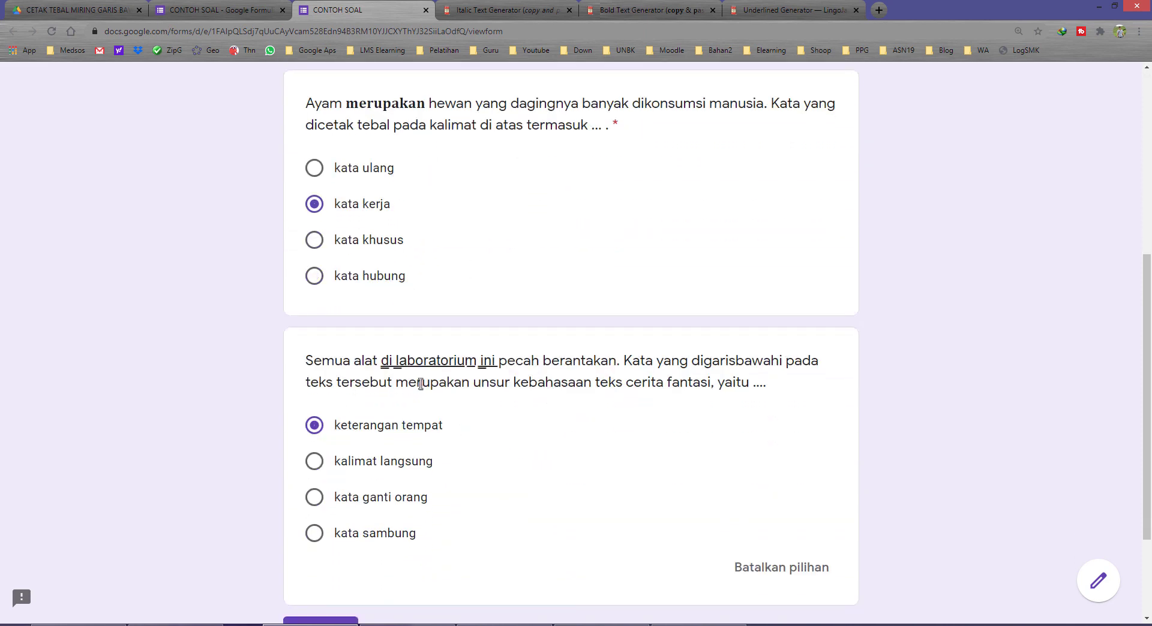
scroll(420, 384, "up", 3)
scroll(408, 378, "up", 3)
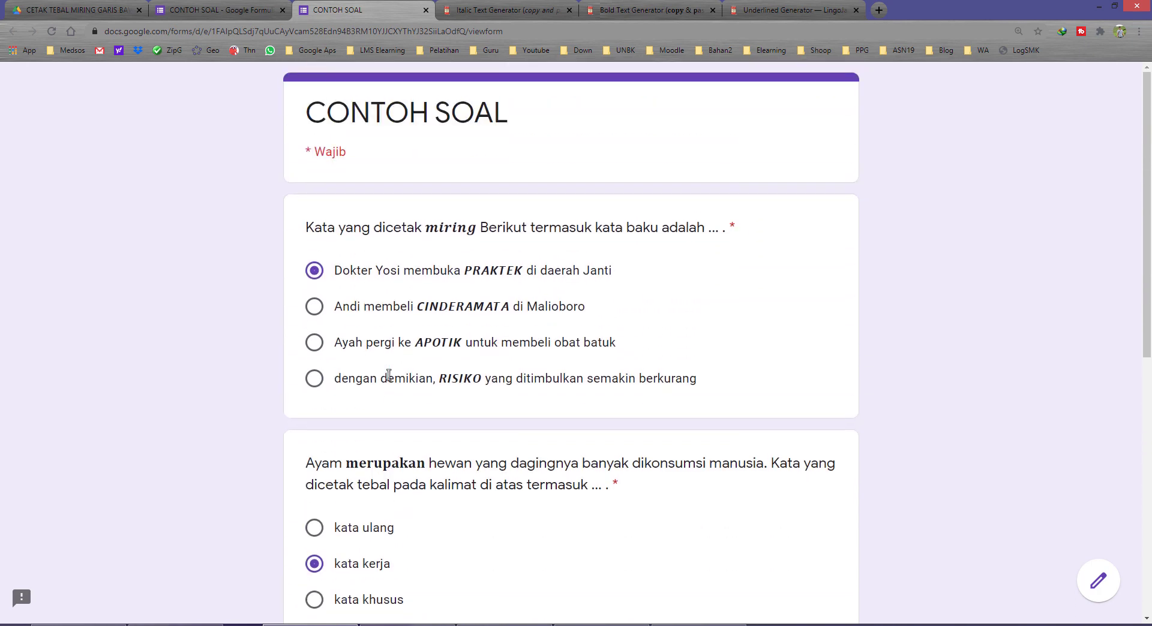